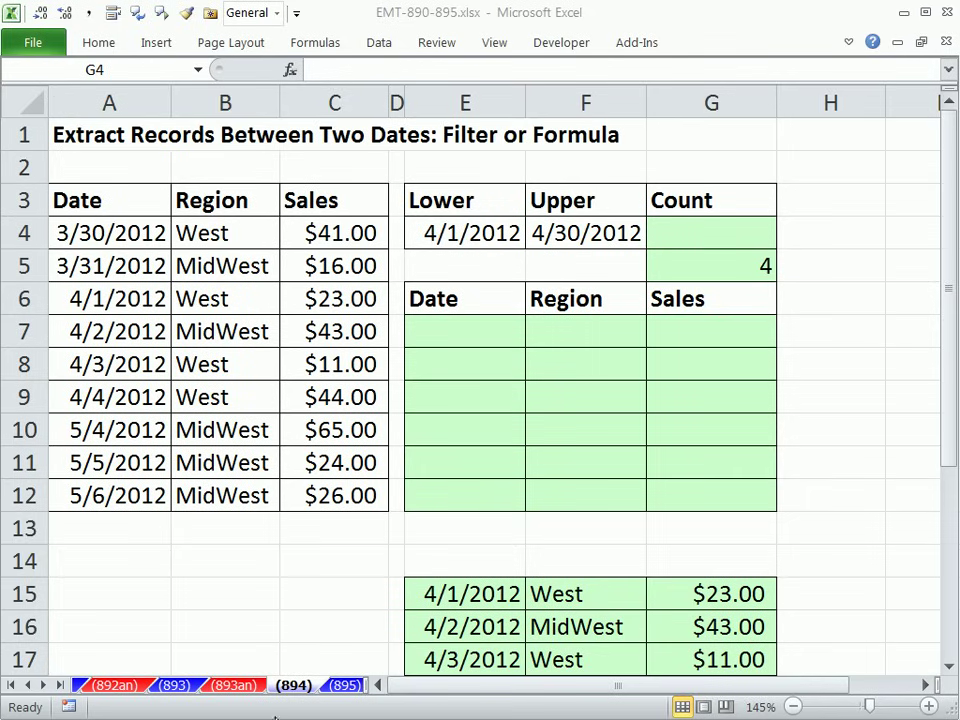
left_click(400, 26)
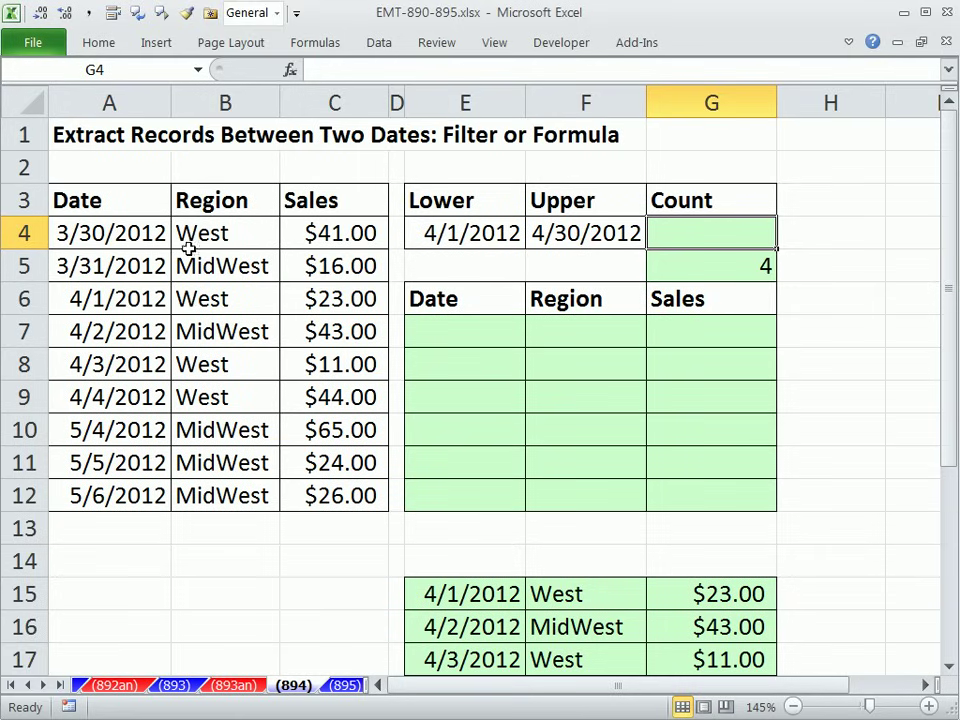
left_click(510, 331)
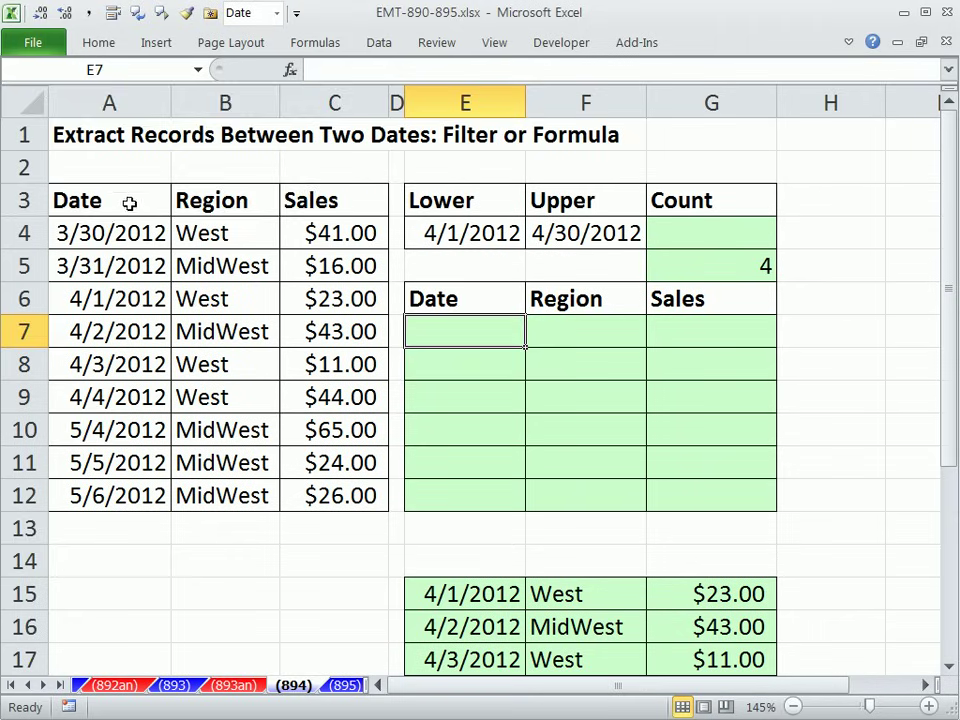
left_click_drag(128, 200, 324, 196)
left_click_drag(110, 265, 330, 265)
left_click_drag(161, 300, 330, 298)
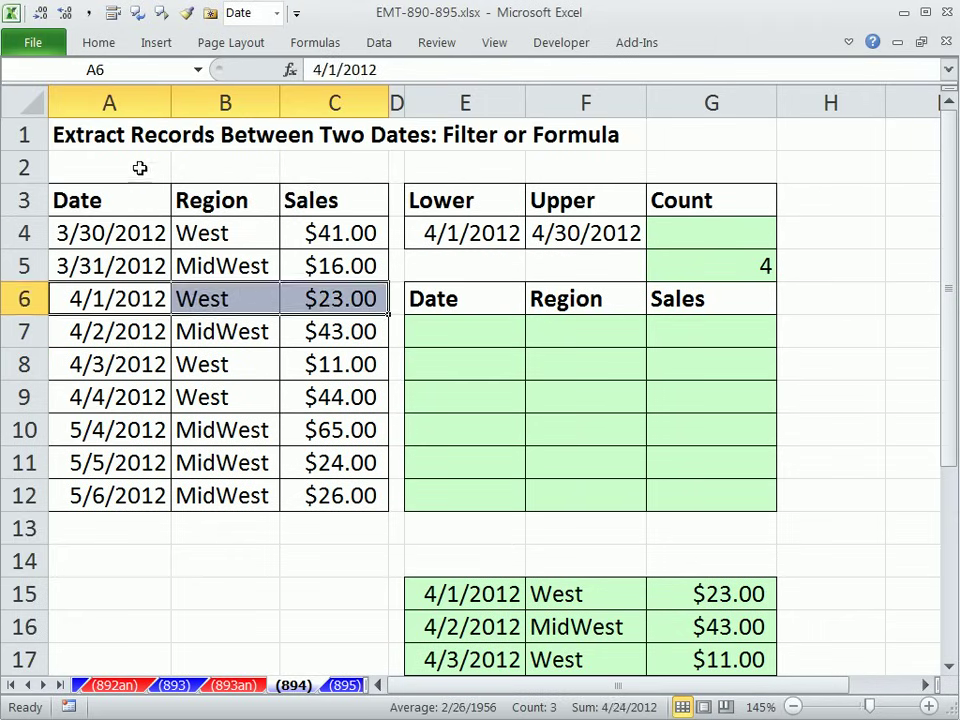
- Turn on filtering for the table with the Date, Region and Sales columns
left_click(202, 270)
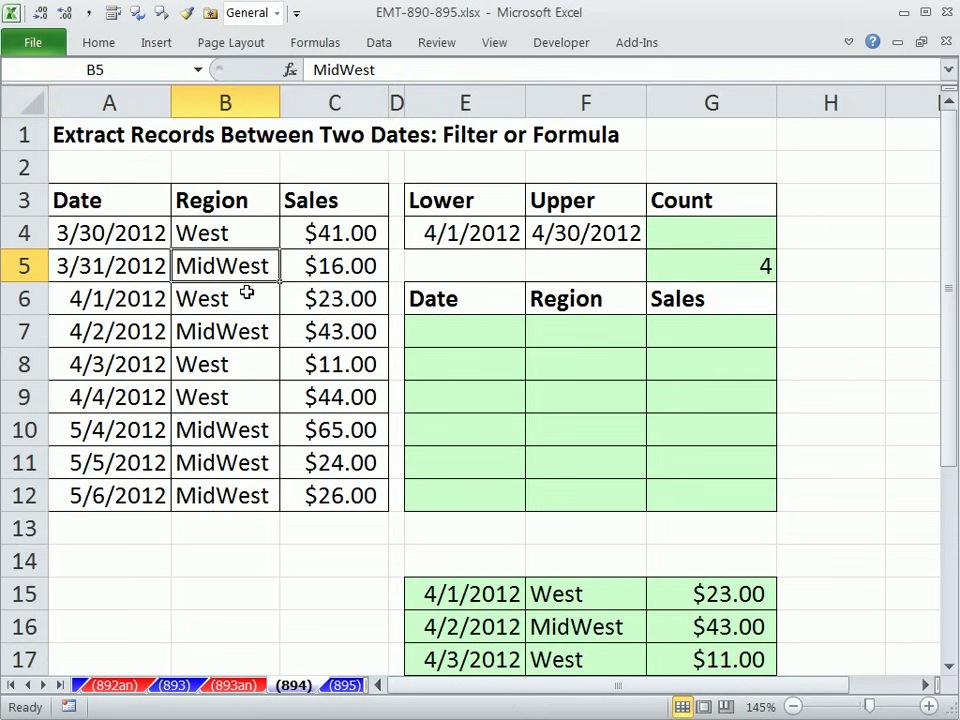
key("ctrl+shift+l")
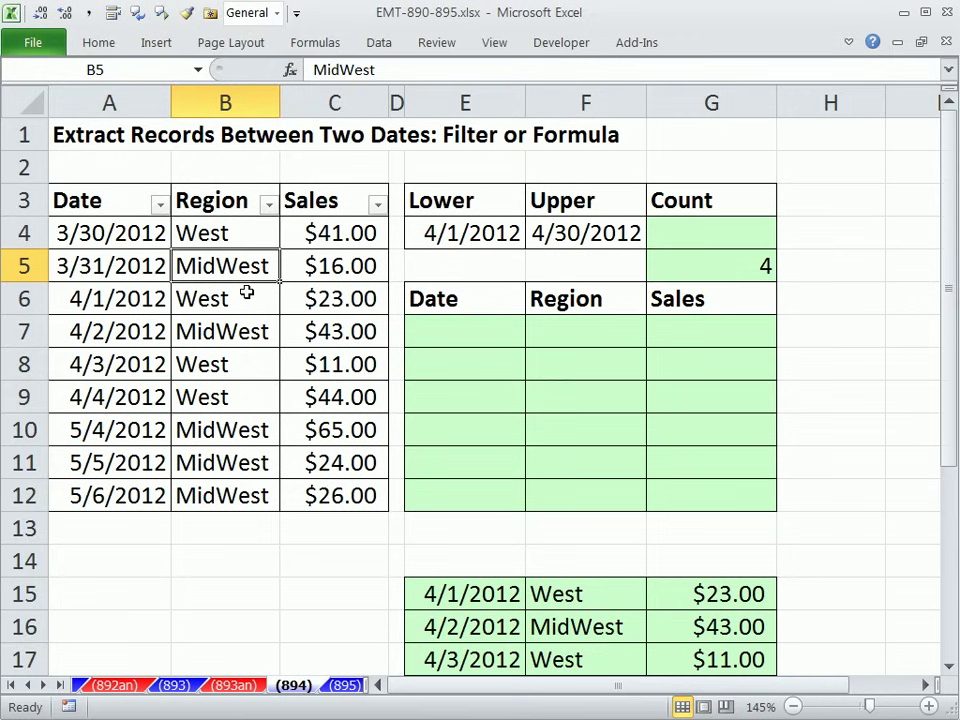
key("ctrl+shift+l")
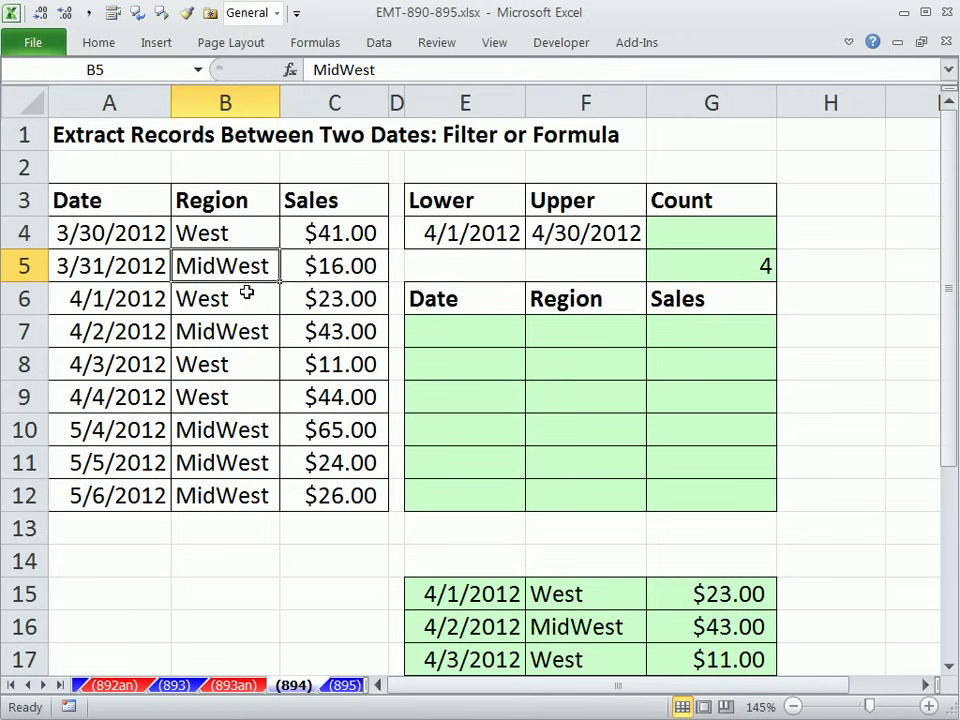
key("alt")
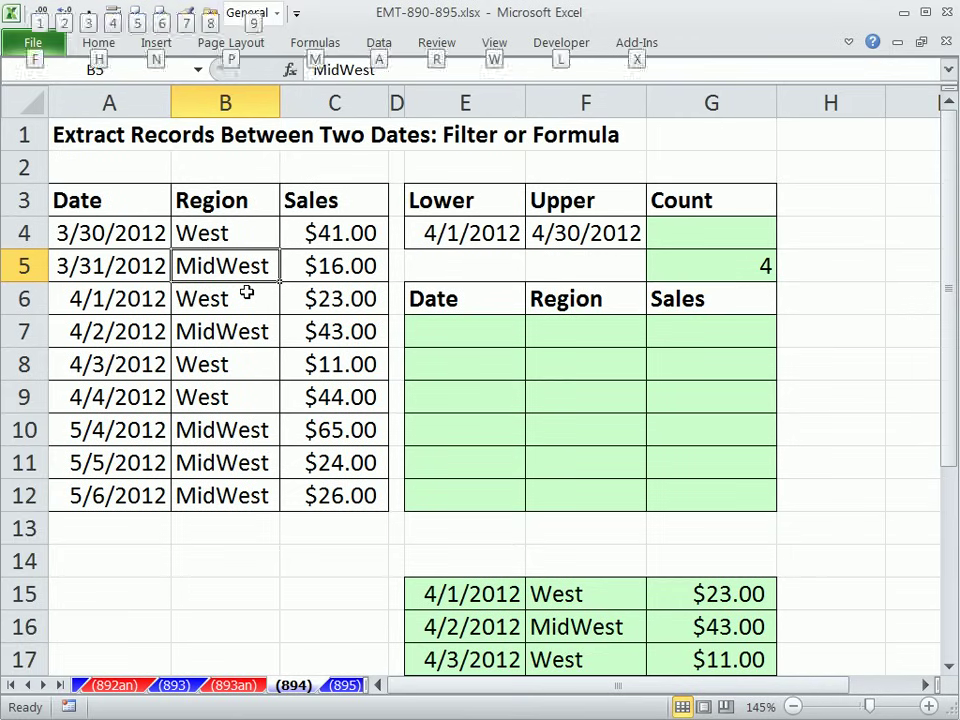
key("d")
key("f")
key("f")
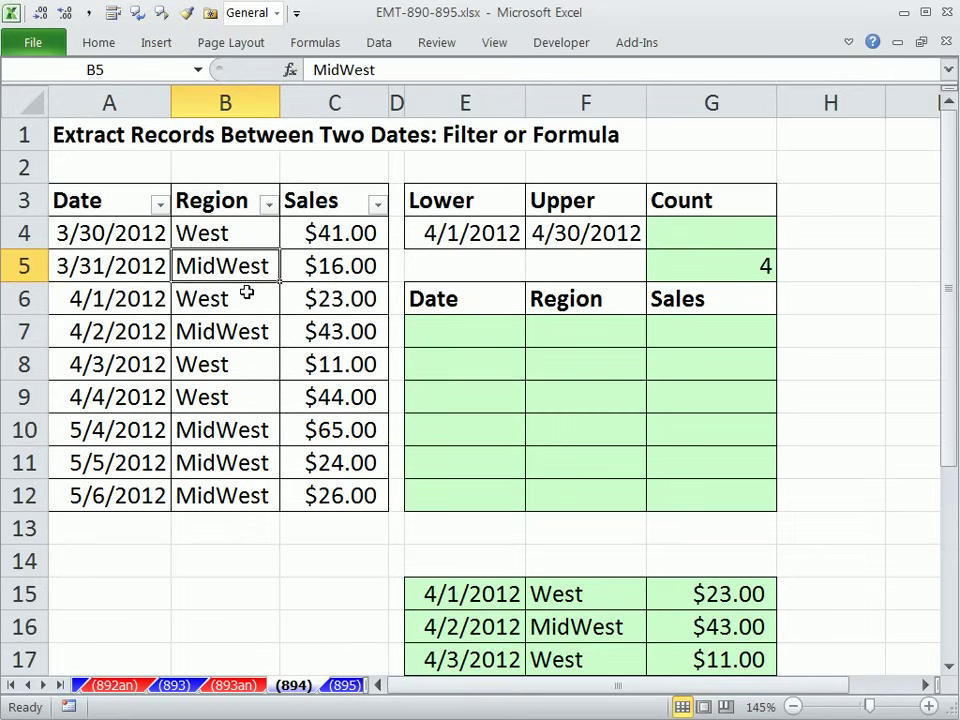
- Filter the Date column to dates on or after 4/1/2012 and on or before the Upper date shown in F4
left_click(159, 204)
mouse_move(94, 360)
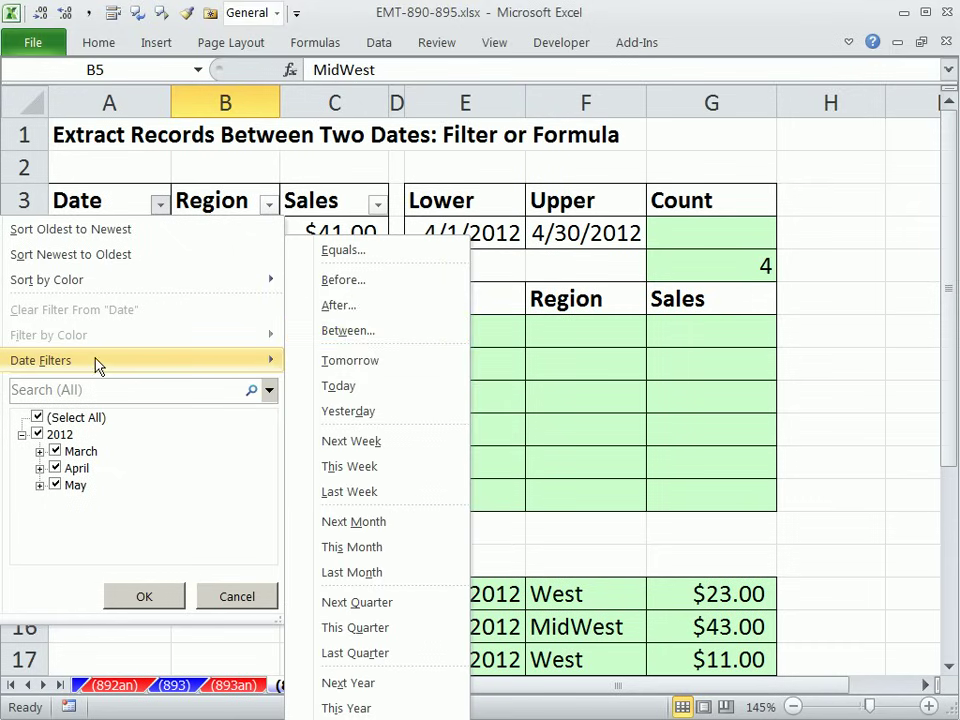
left_click(344, 331)
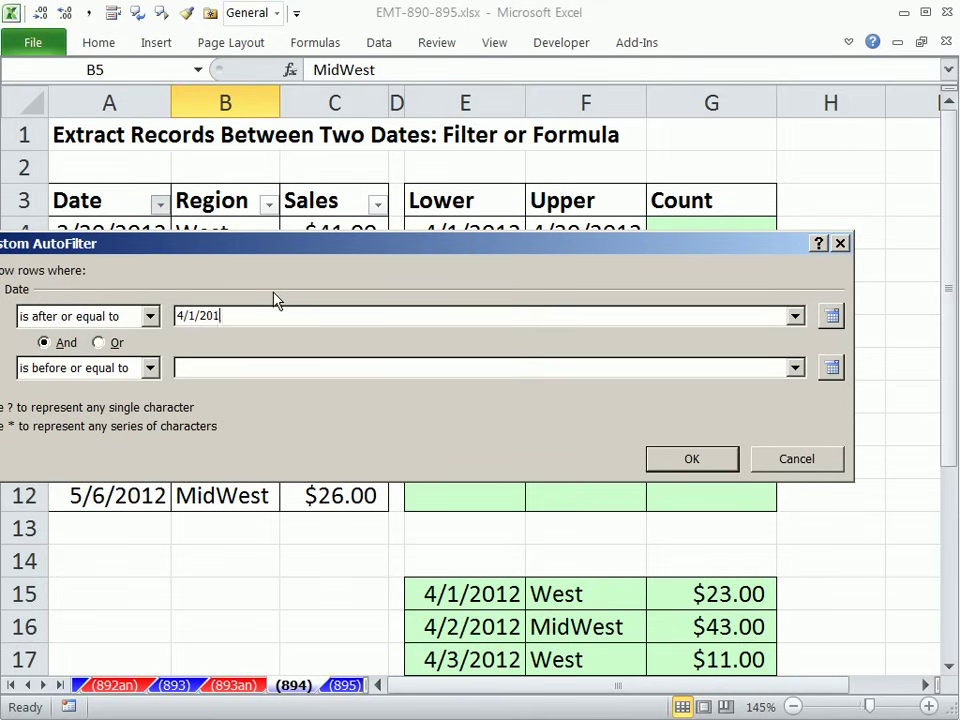
key("Tab")
key("Tab")
left_click(690, 460)
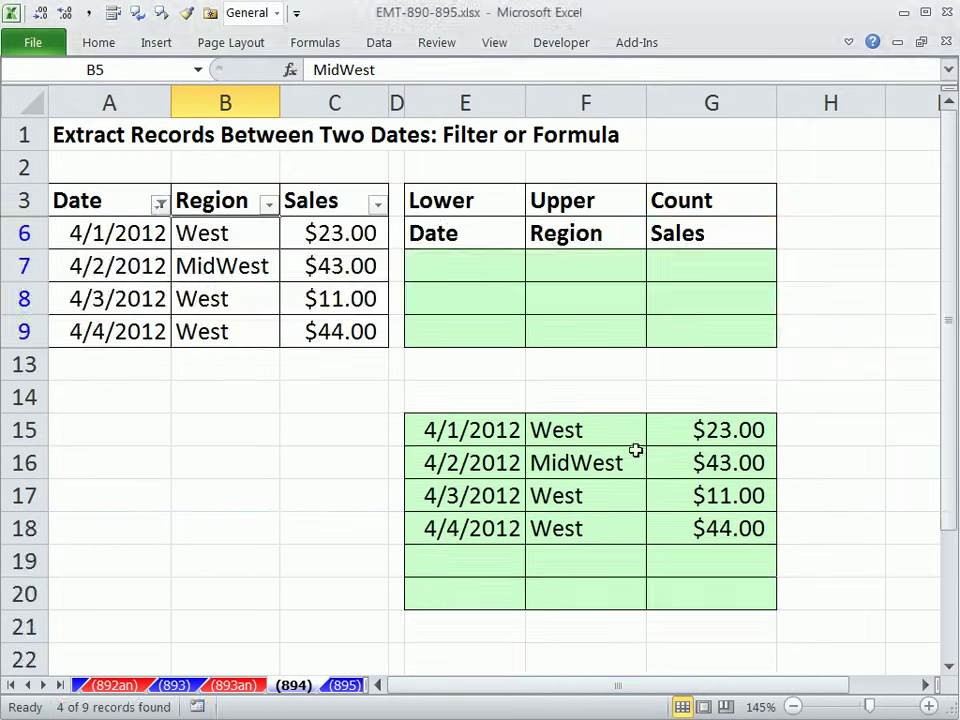
- Copy the filtered table with its headers and paste it starting at cell E23
left_click_drag(98, 204, 365, 333)
key("ctrl+c")
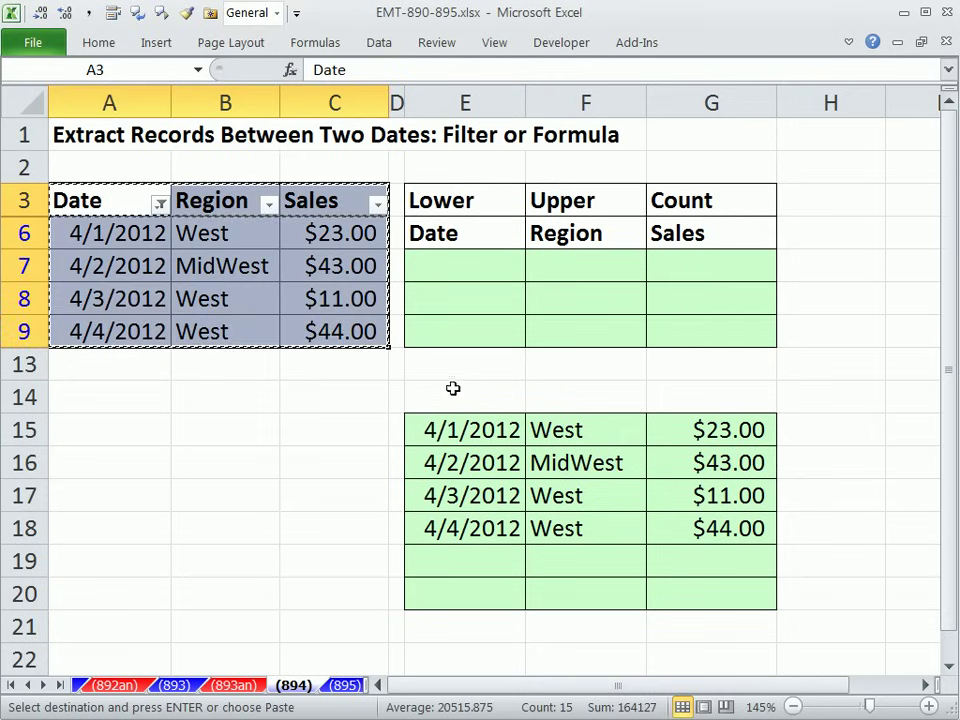
scroll(456, 390, "down", 4)
left_click(467, 466)
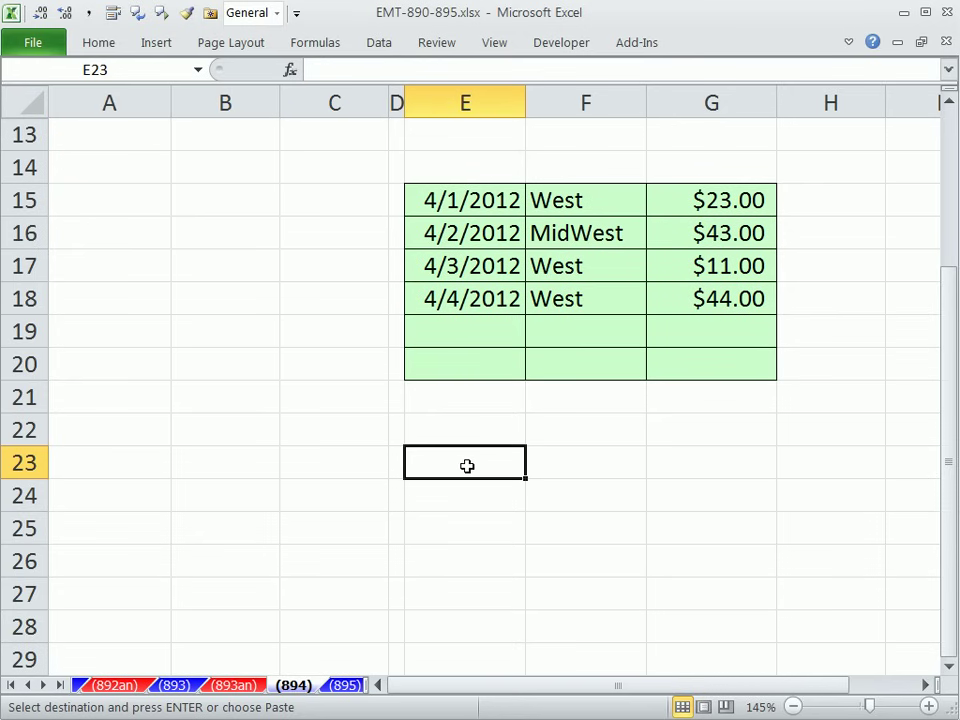
key("ctrl+v")
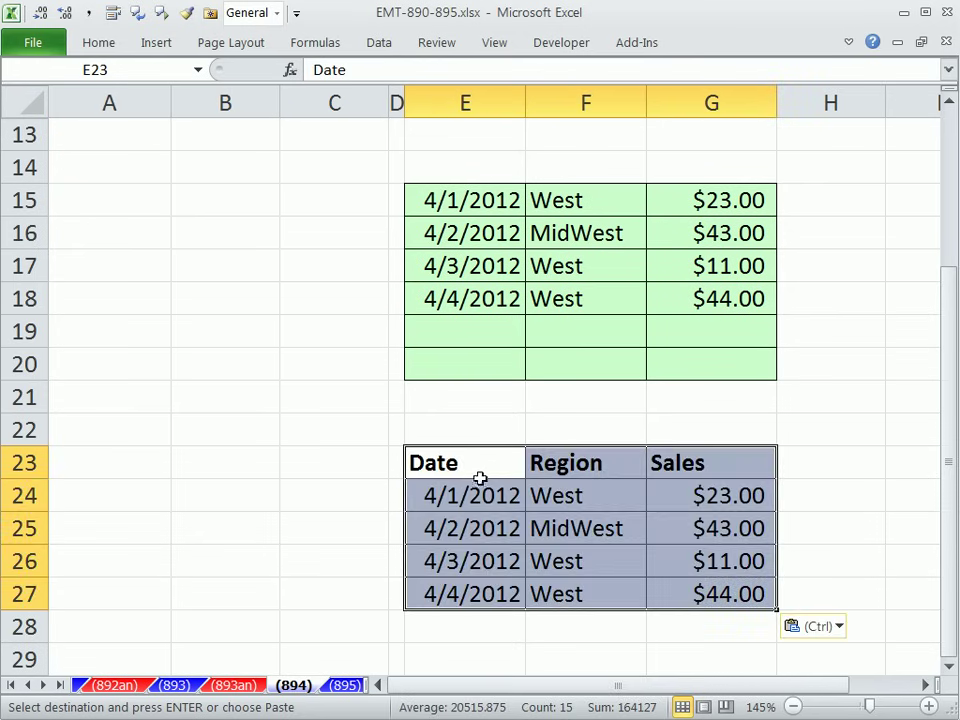
- Remove the filter from the Date, Region and Sales table
scroll(461, 487, "up", 3)
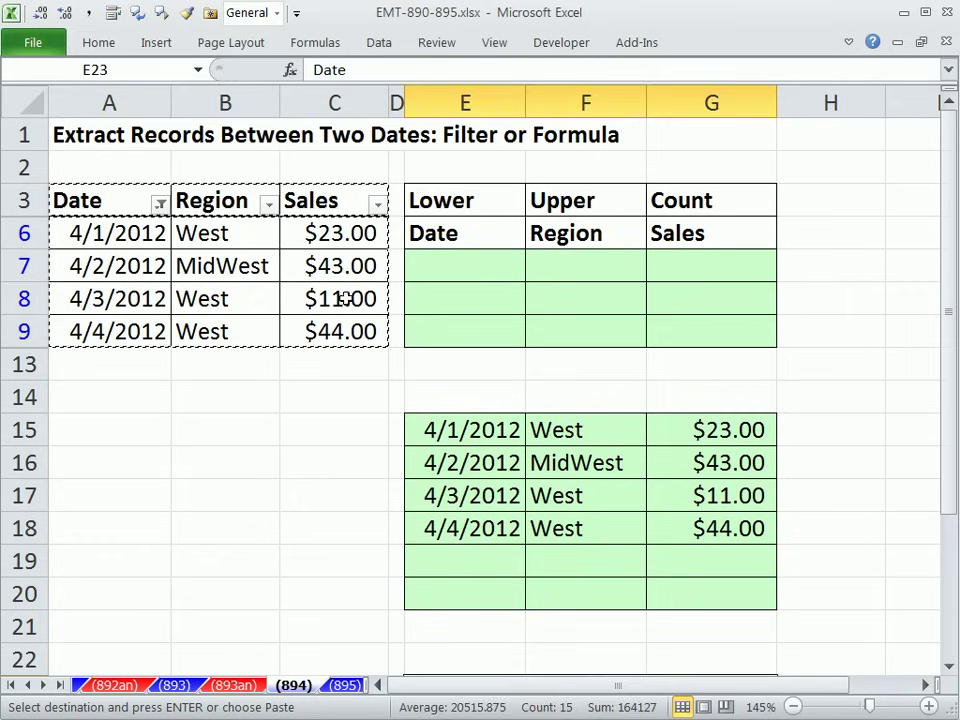
left_click(230, 270)
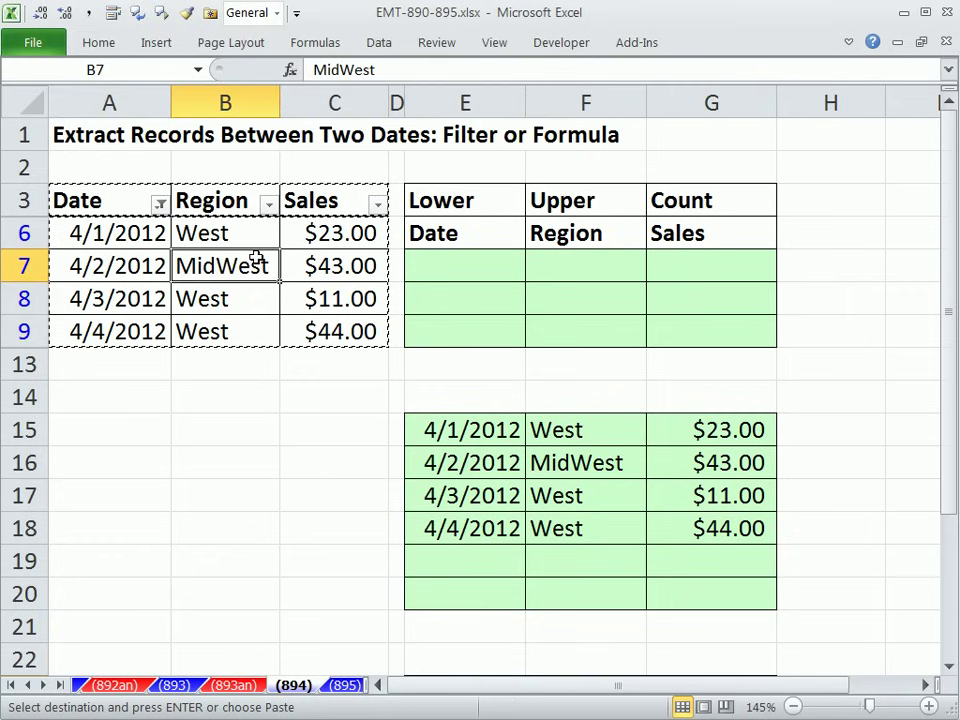
key("alt")
key("d")
key("f")
key("s")
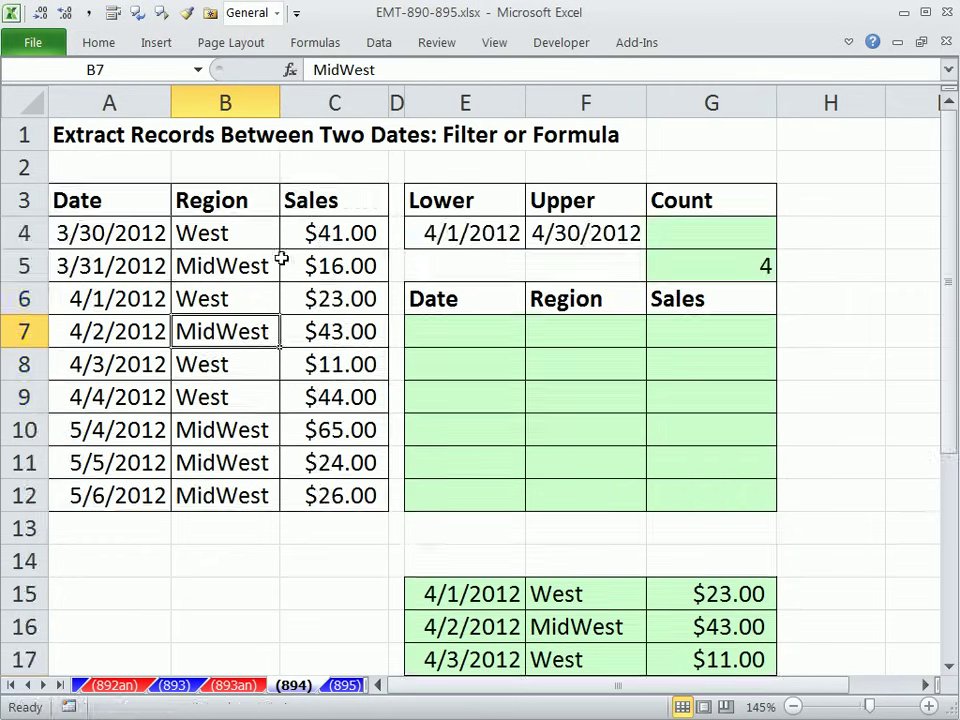
- Examine the April 2012 records in the table and the existing COUNTIF formula in cell G5
left_click(692, 234)
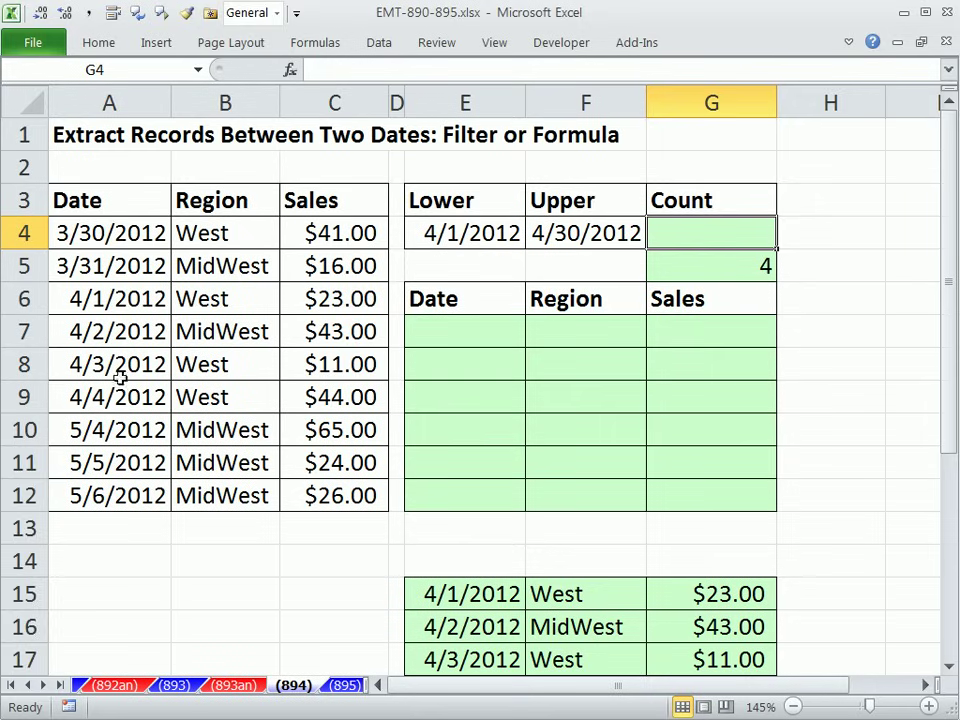
left_click(74, 303)
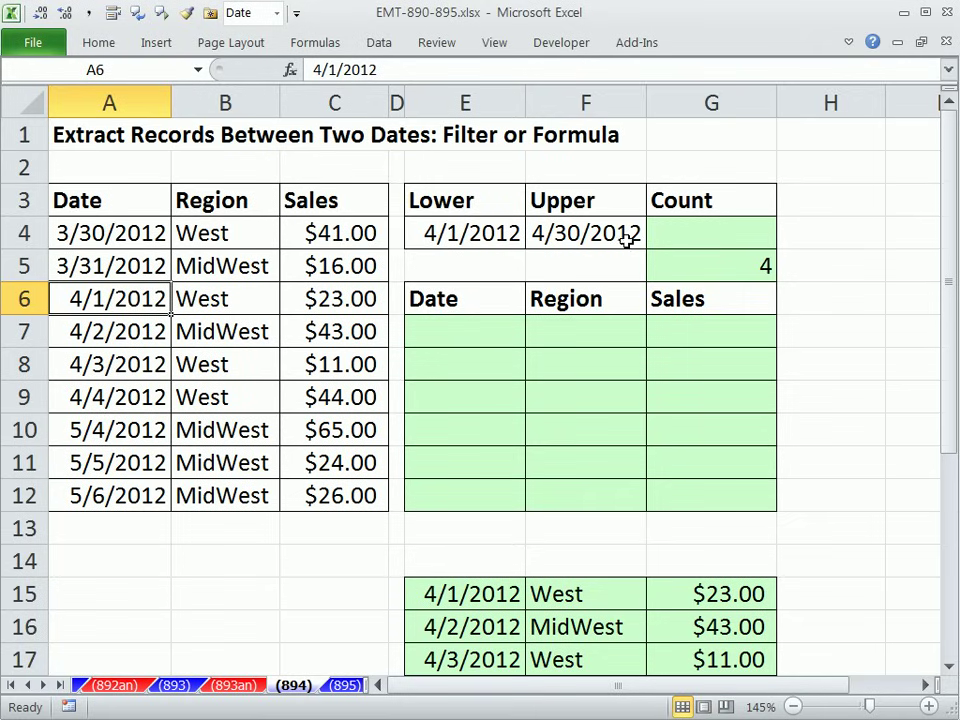
left_click_drag(93, 305, 326, 298)
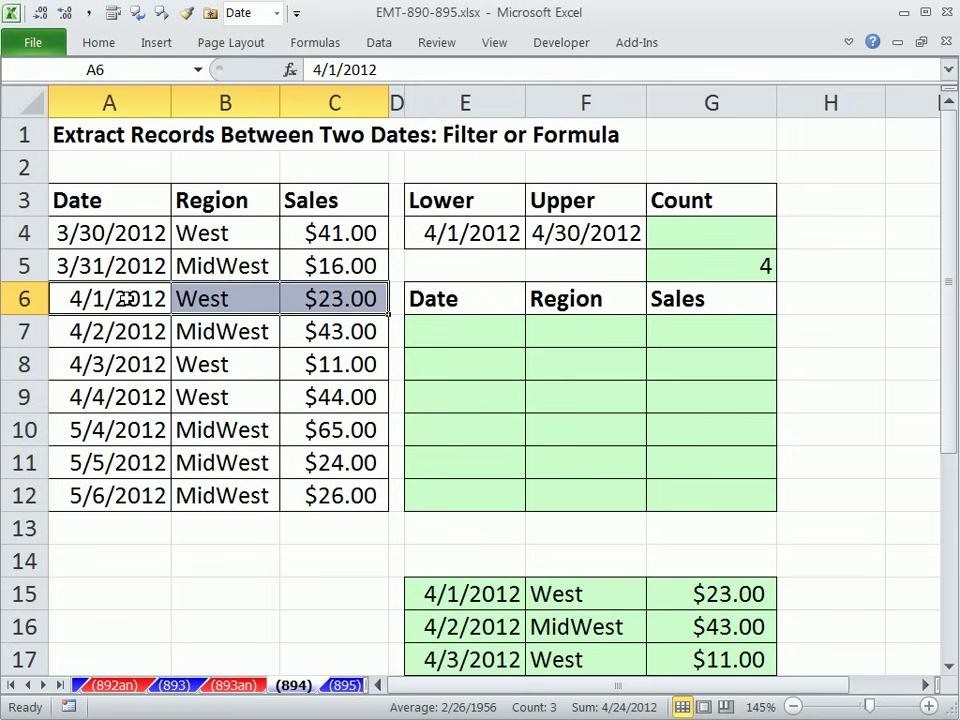
left_click_drag(124, 300, 139, 386)
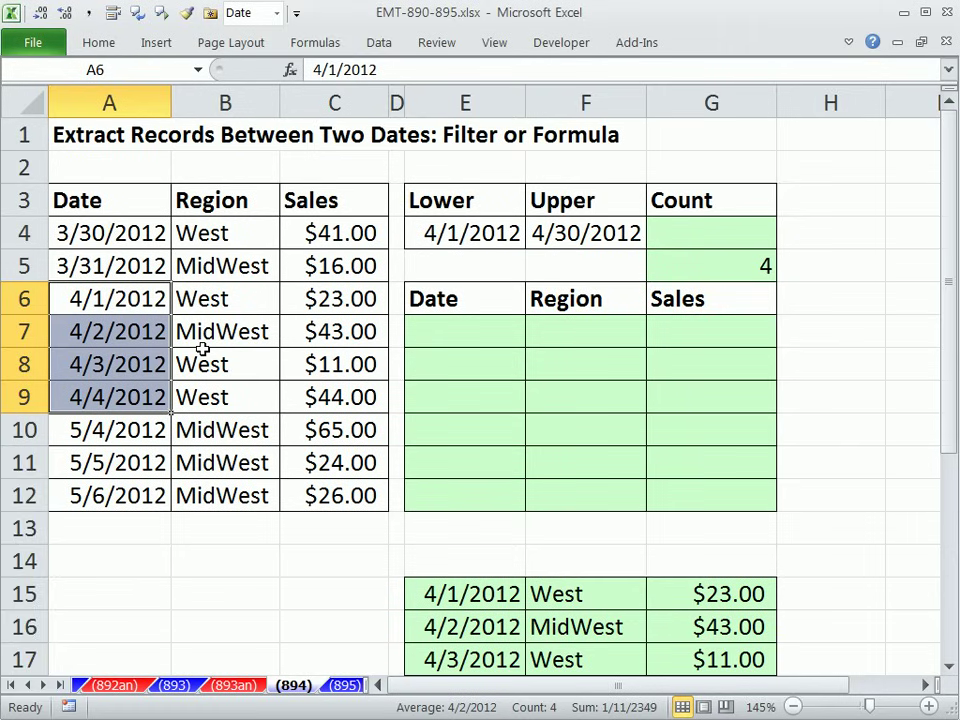
left_click(692, 233)
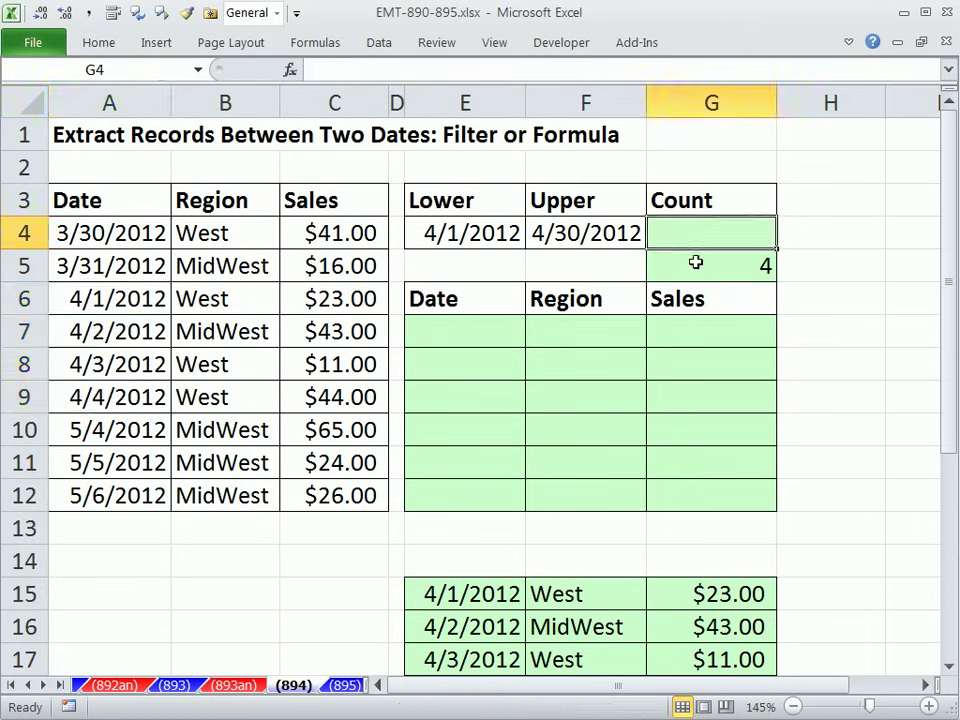
double_click(696, 263)
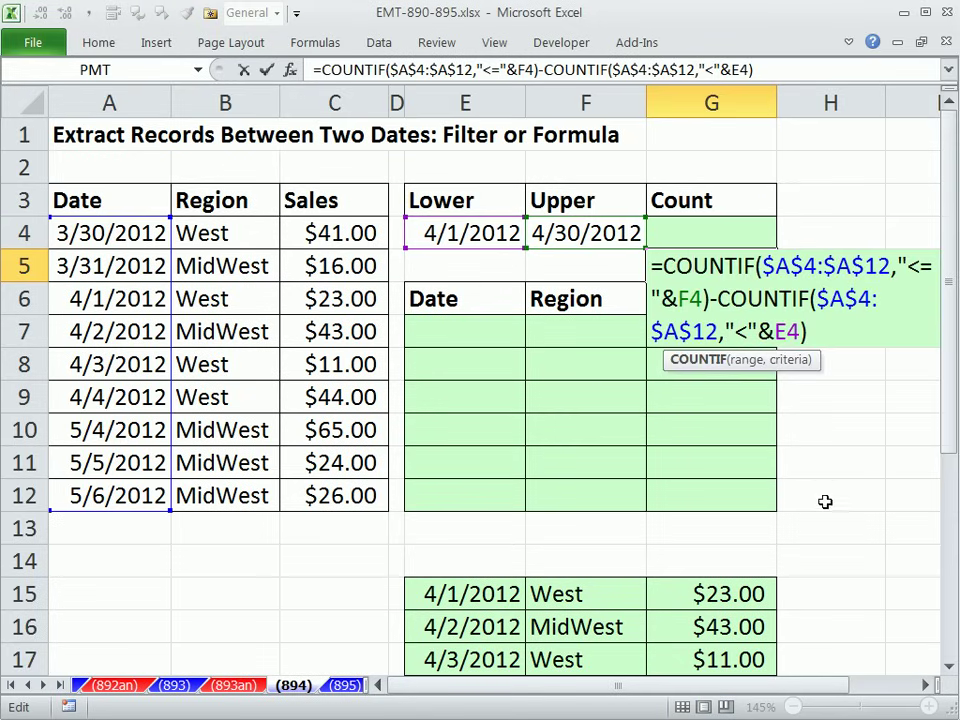
- Start a COUNTIFS formula in cell G4 with the dates A4:A12 as its first criteria range
left_click(692, 232)
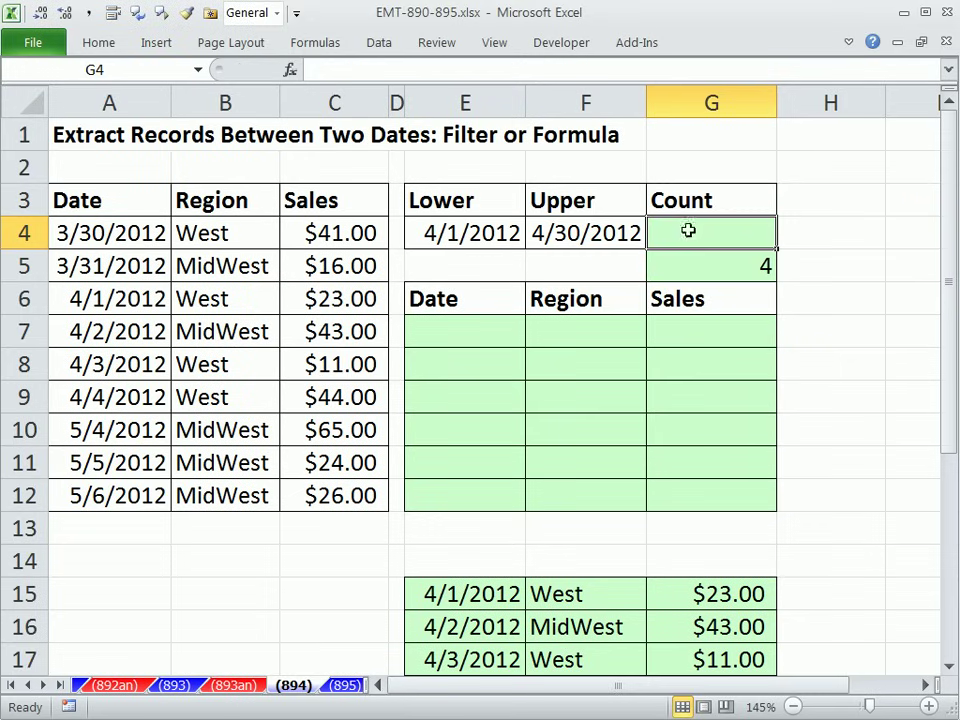
type("=count")
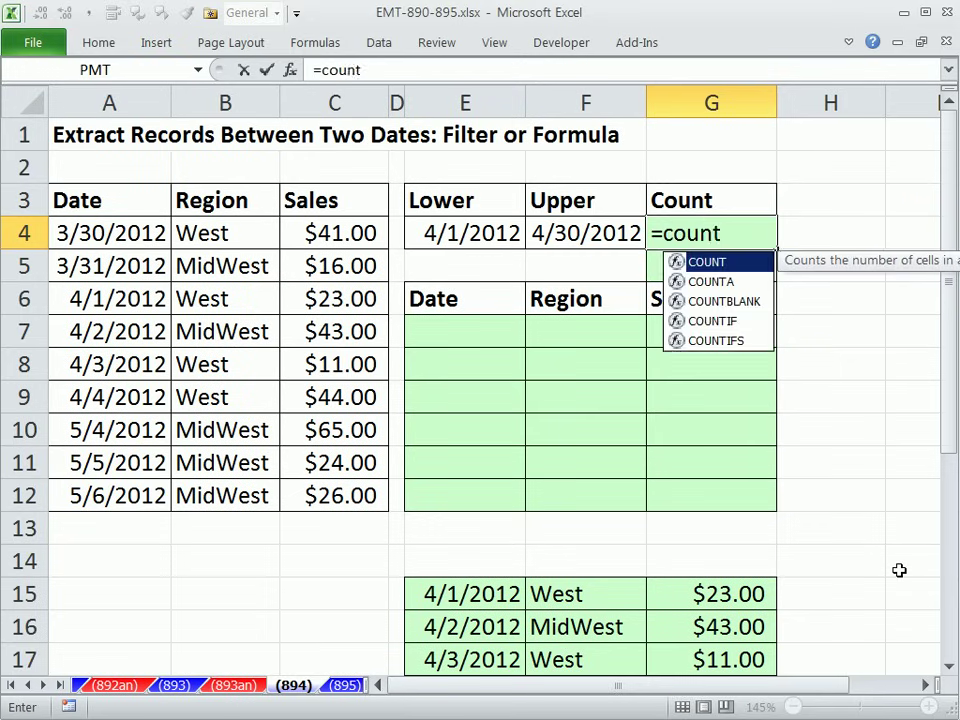
type("ifs")
key("Tab")
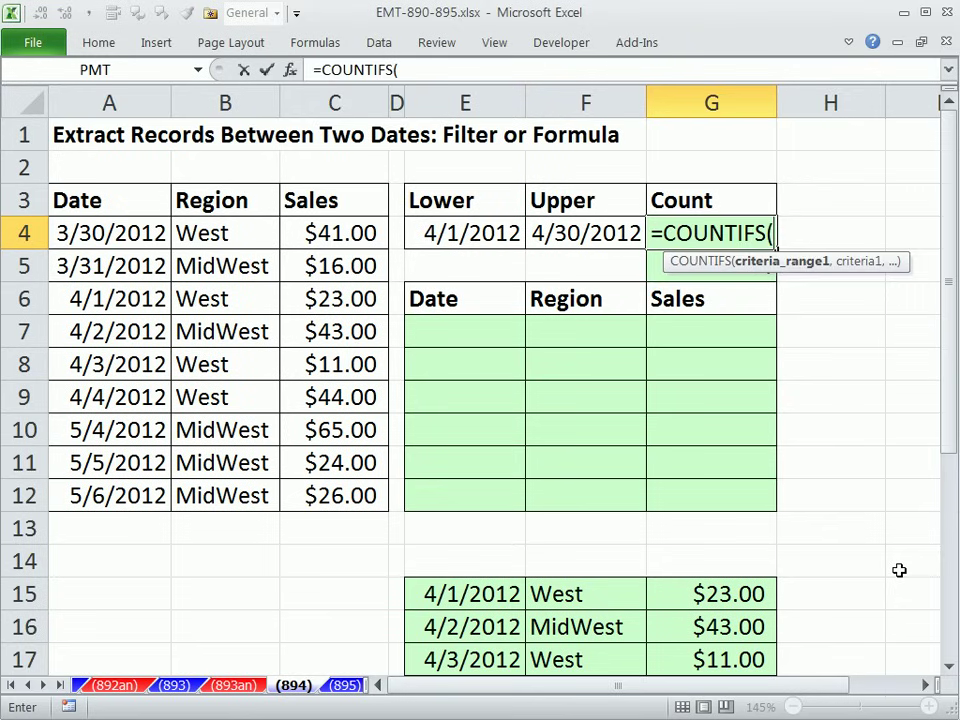
left_click_drag(141, 232, 137, 492)
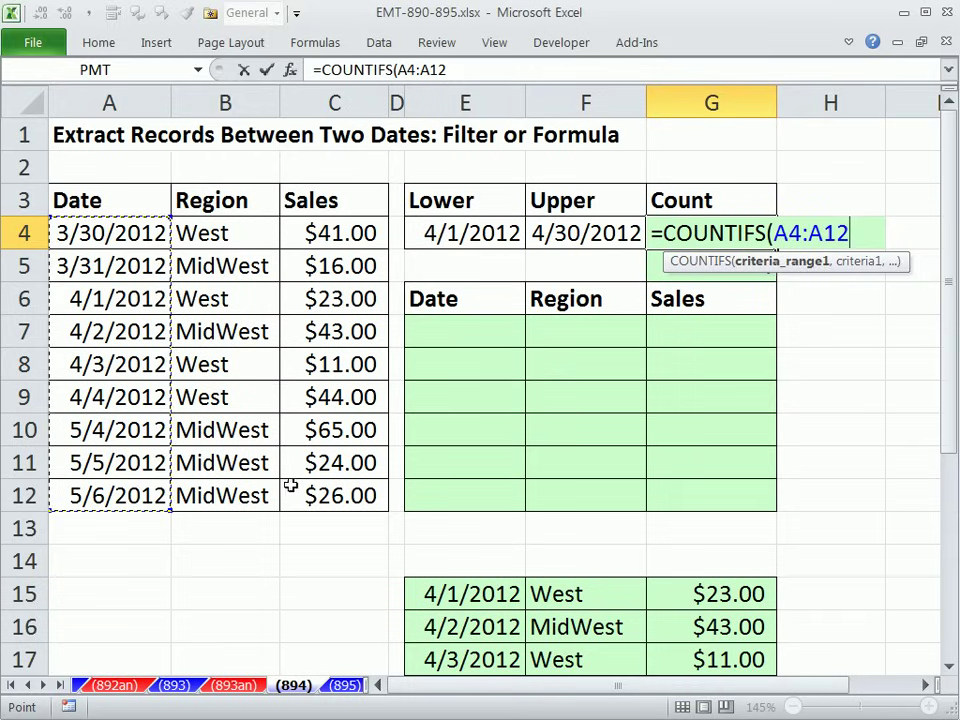
- Add the first criterion ">="&E4 to the COUNTIFS formula in G4, followed by a comma for the second range
type(",")
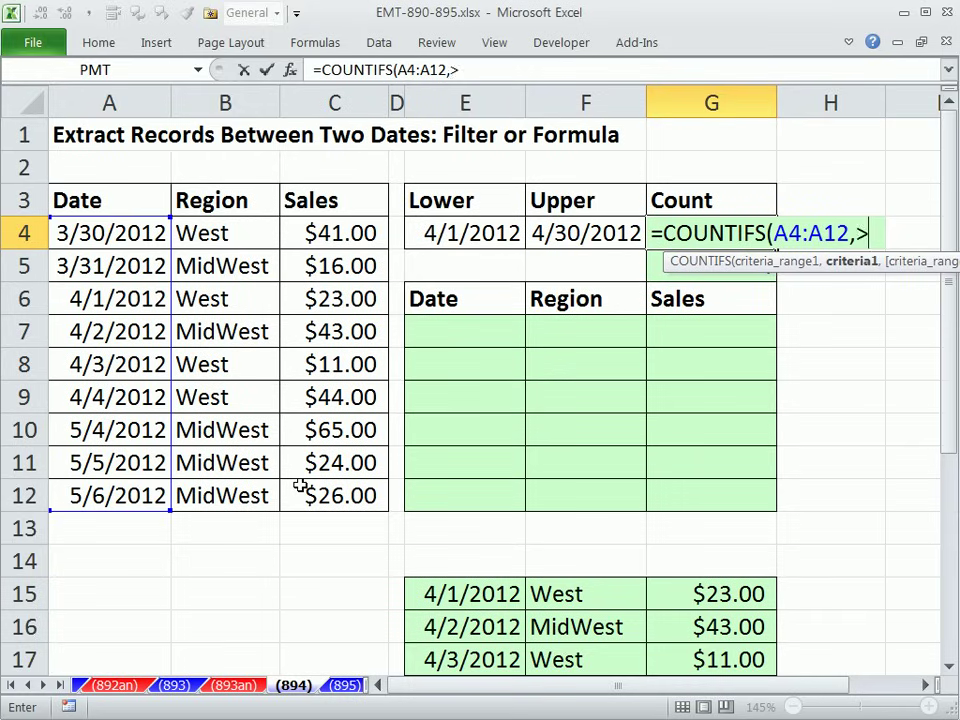
type("\">=")
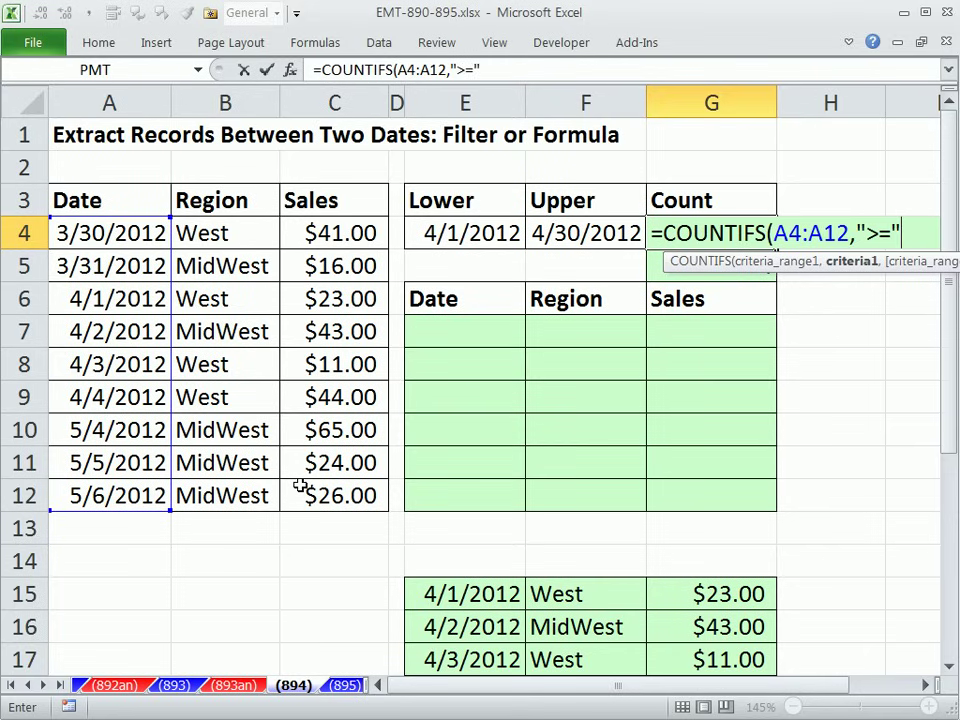
type("\"&")
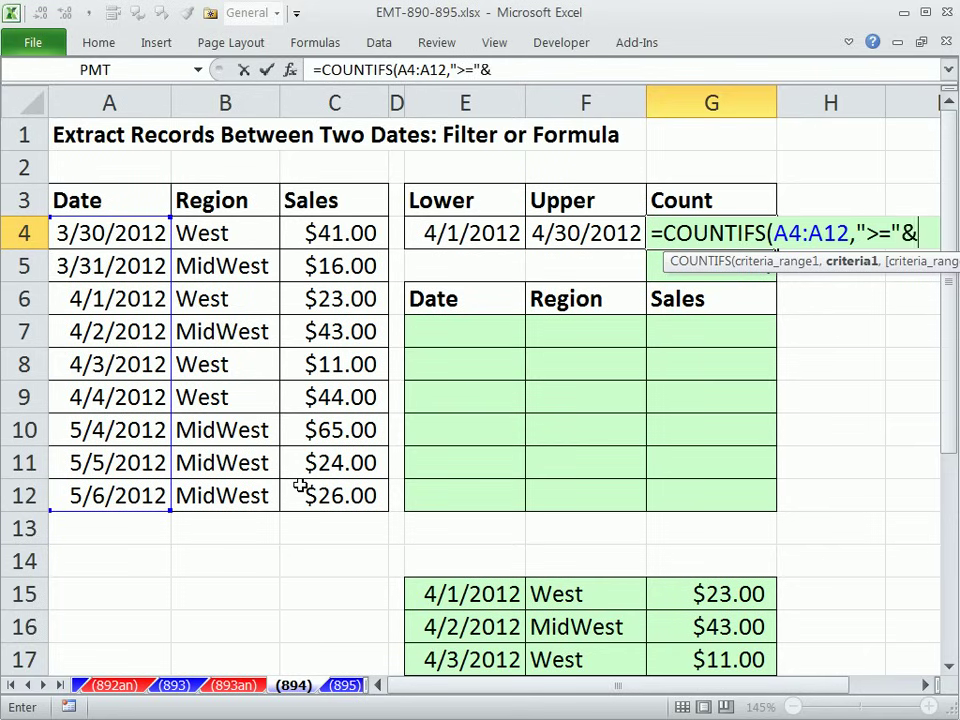
left_click(456, 232)
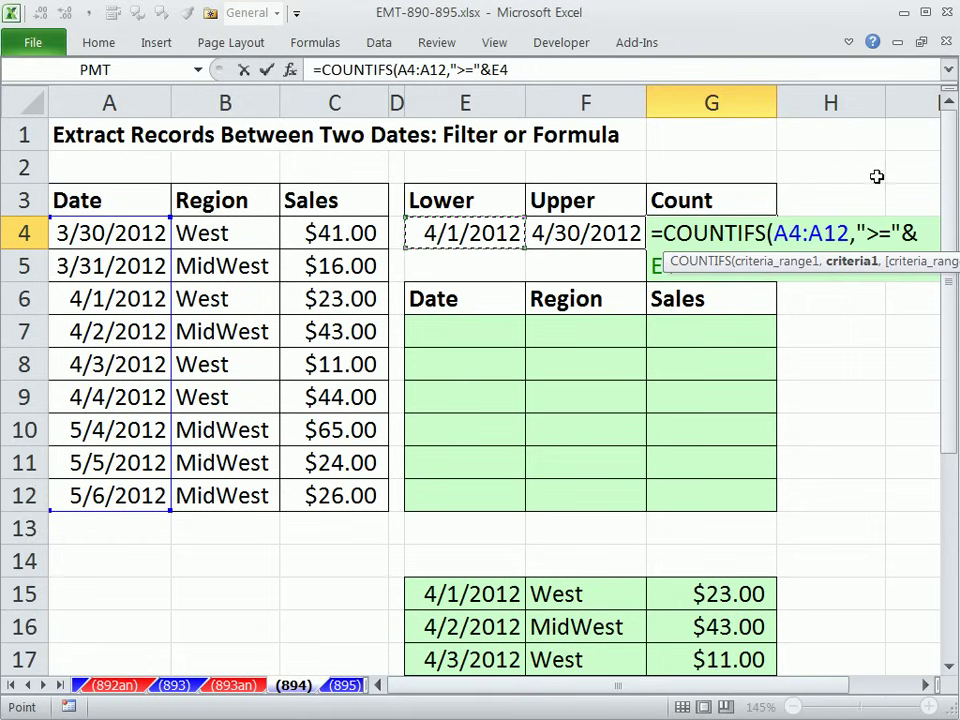
left_click_drag(879, 272, 716, 301)
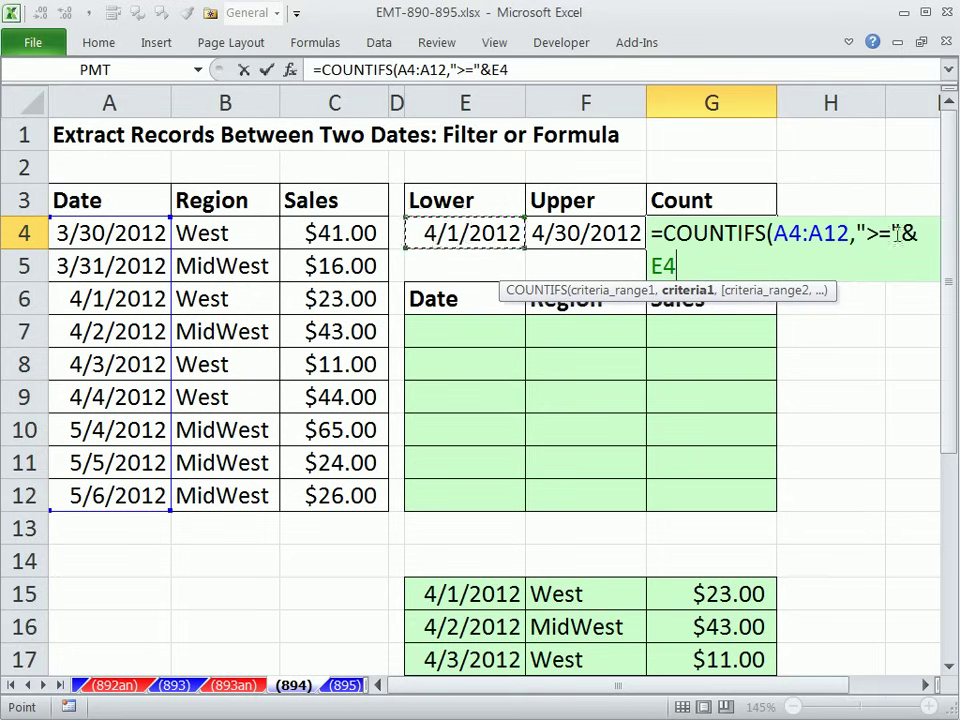
left_click_drag(856, 232, 910, 234)
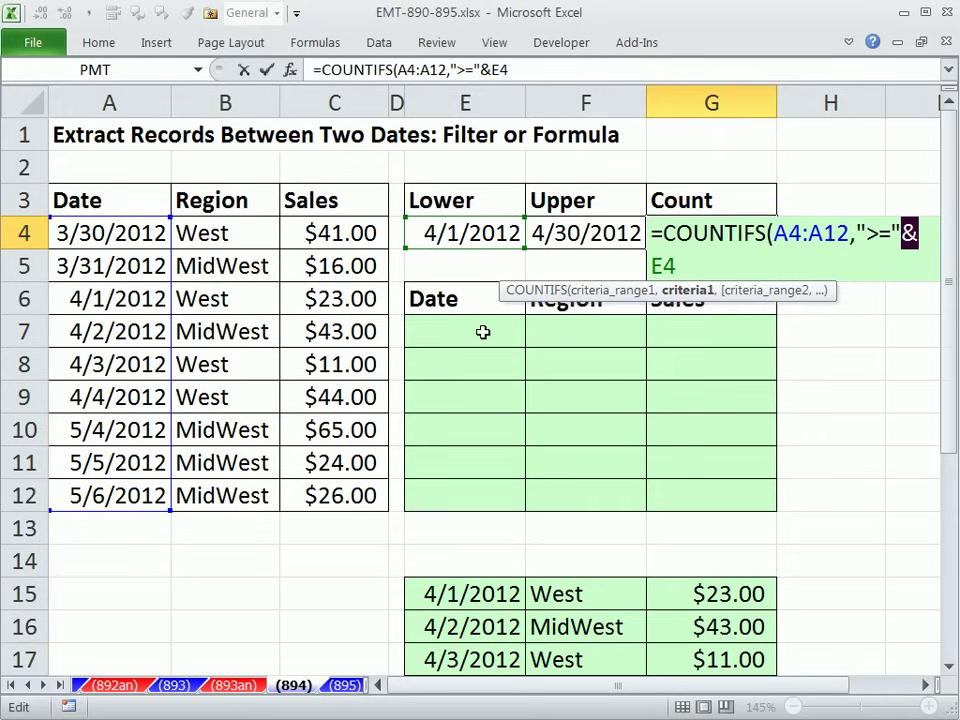
left_click(736, 257)
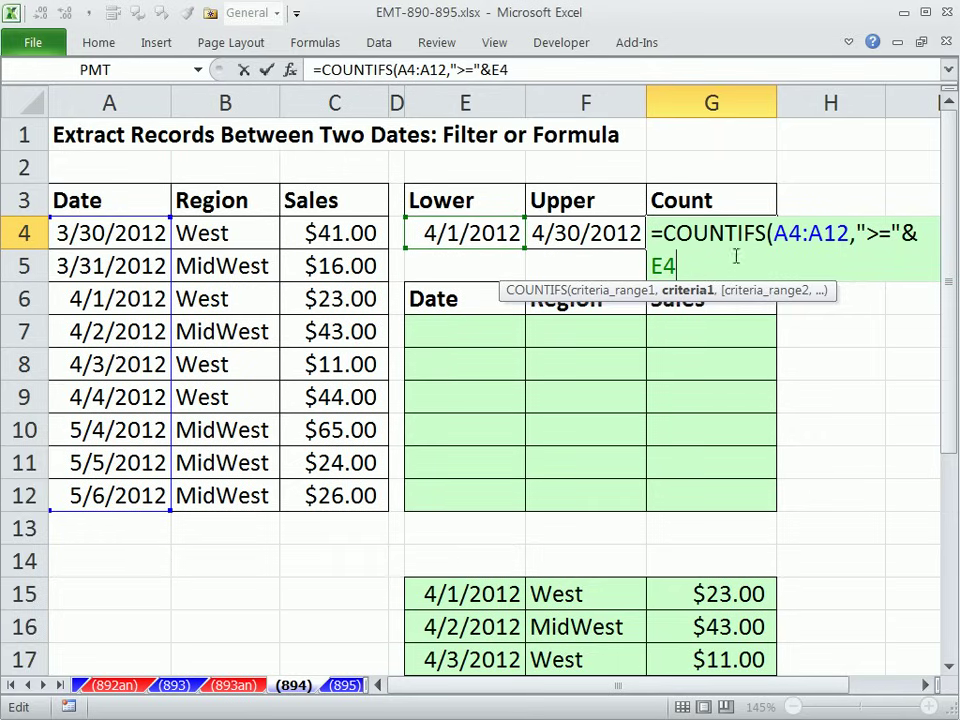
type(",")
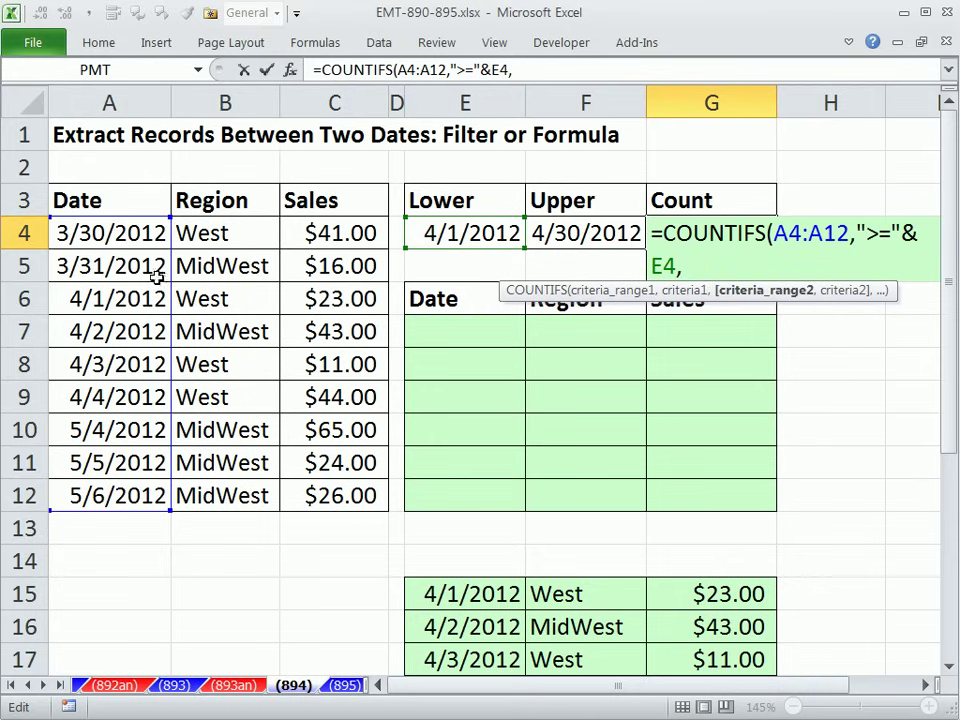
- Complete the COUNTIFS formula in G4 with A4:A12 as the second criteria range and "<="&F4 as its criterion
left_click_drag(81, 220, 133, 493)
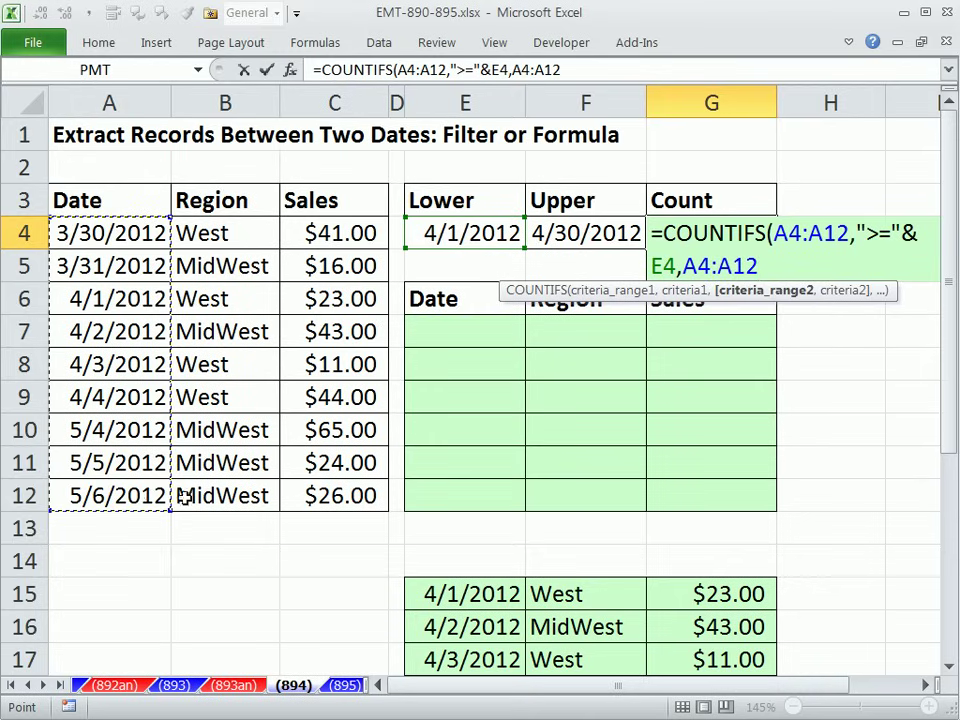
type(",\"<=\"&")
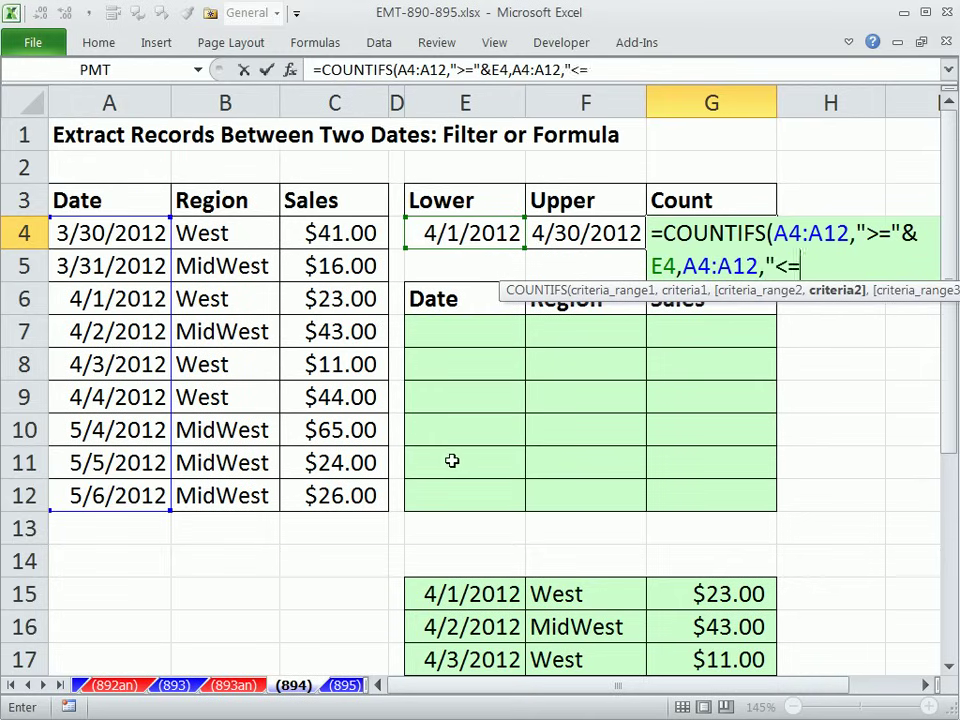
left_click(628, 232)
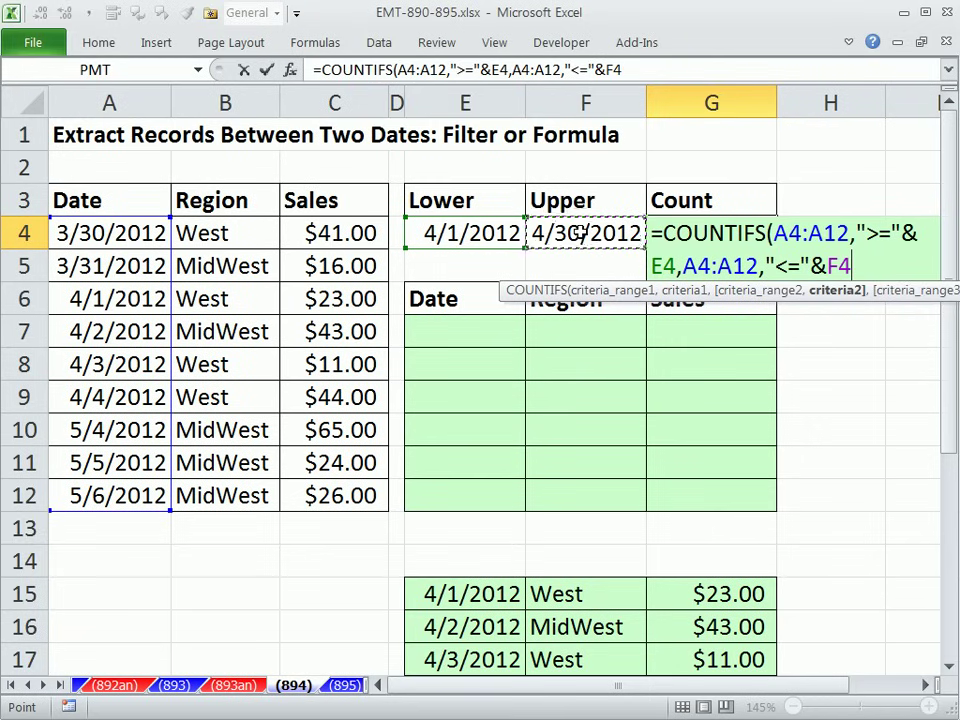
left_click_drag(792, 302, 677, 325)
type(")")
key("Return")
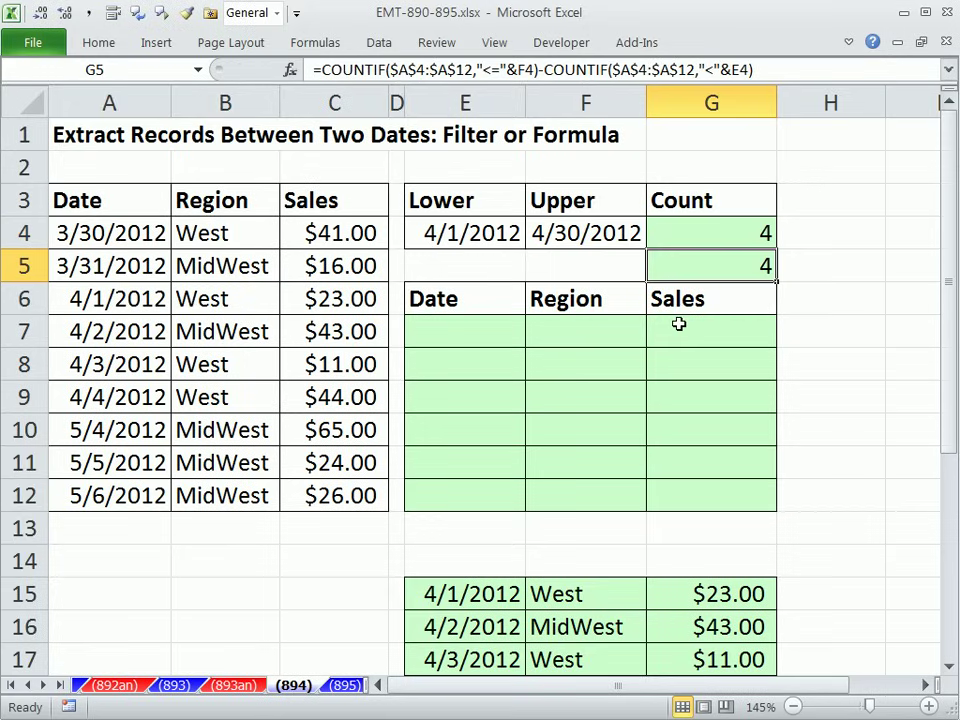
- Start an INDEX formula in cell E7 with the row-locked date range A$4:A$12 as its array, followed by a comma
left_click(418, 334)
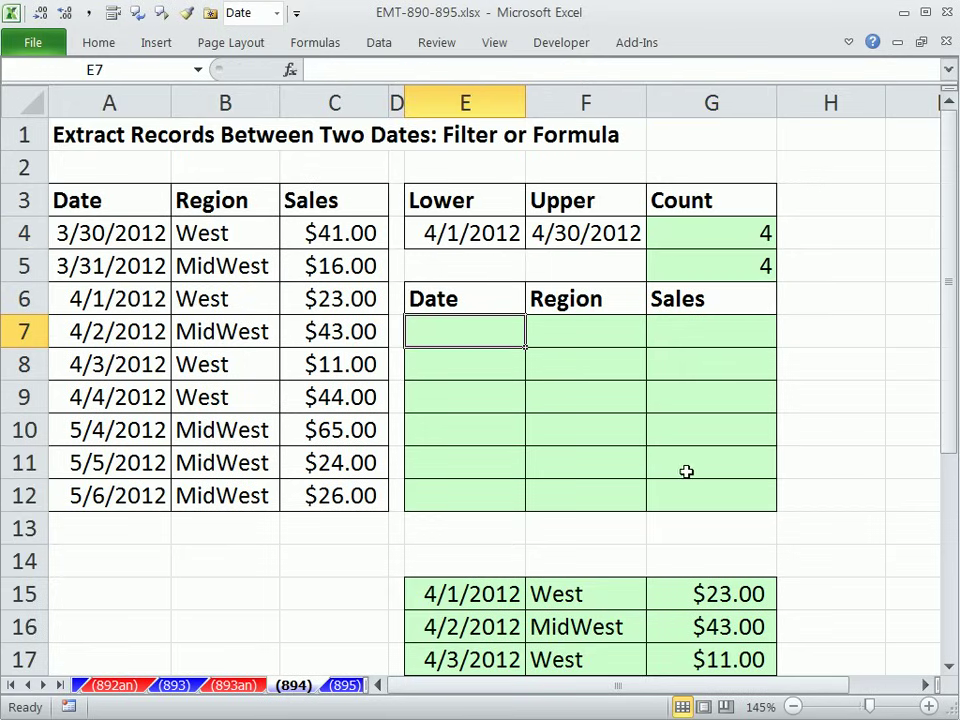
type("in")
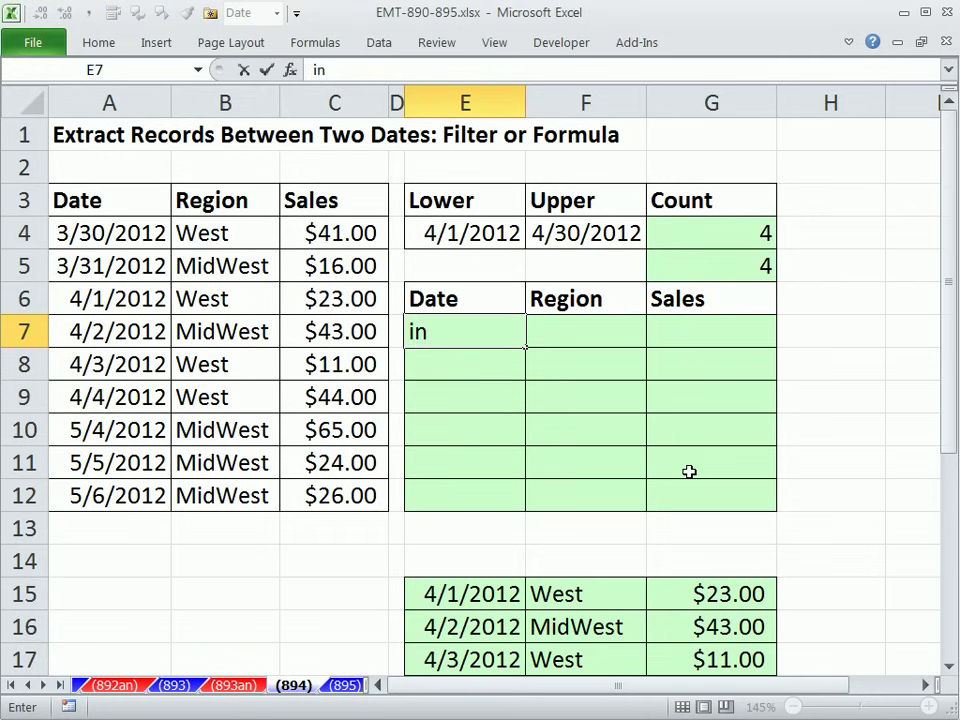
key("Escape")
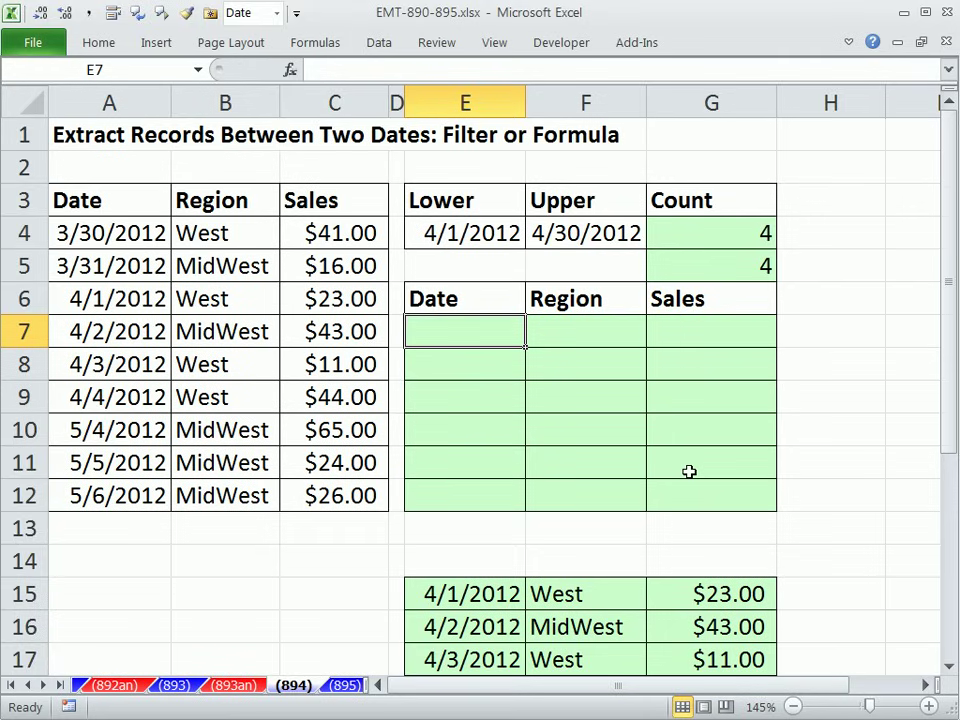
type("=ind")
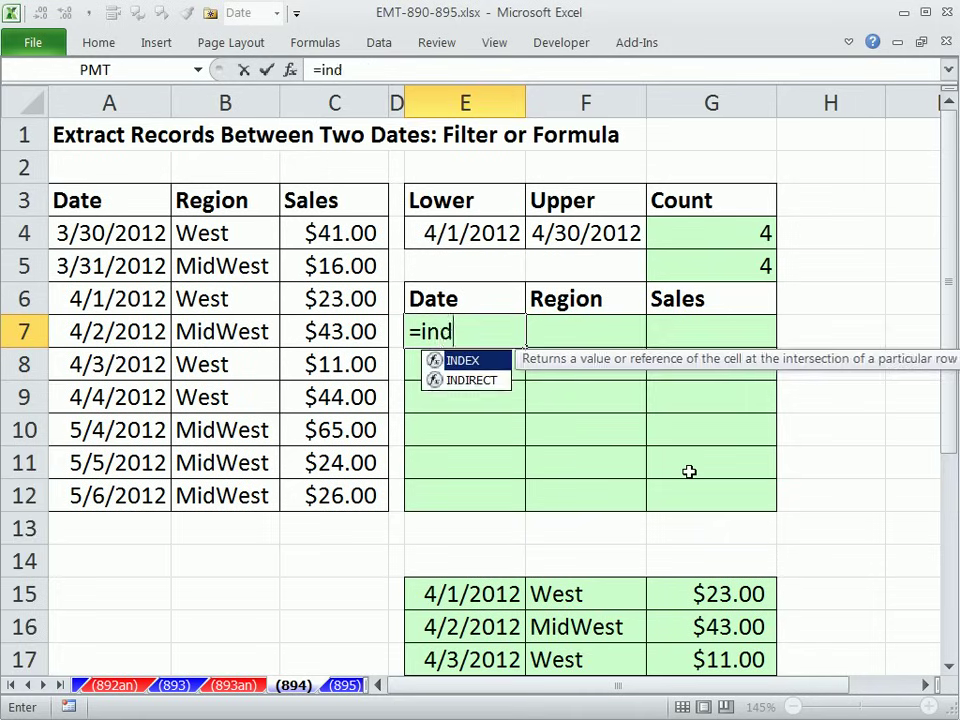
key("Tab")
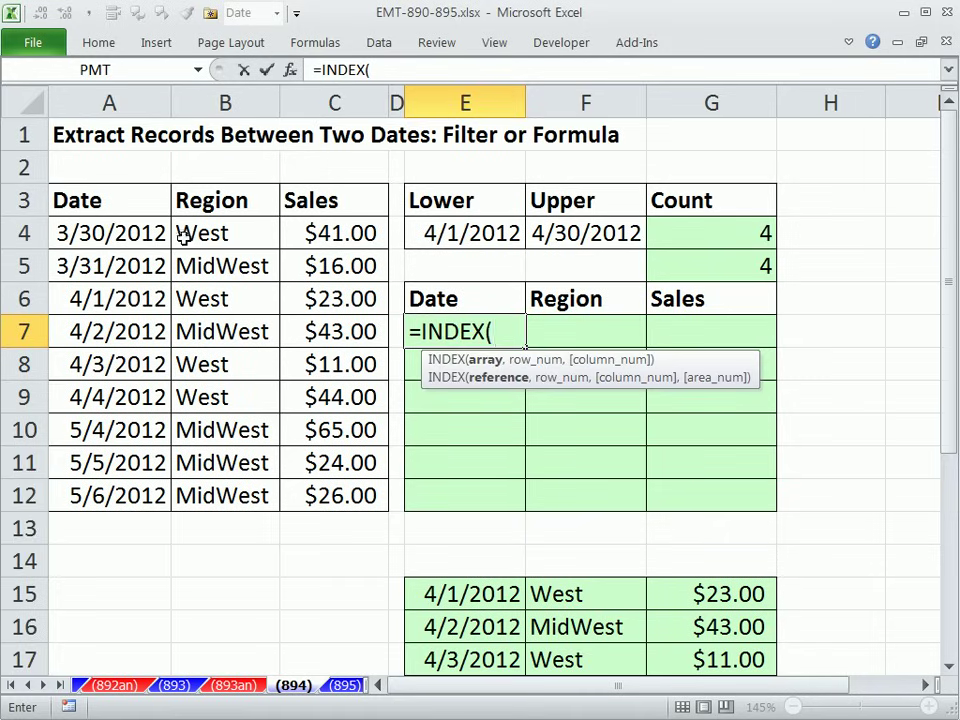
left_click_drag(92, 230, 135, 498)
key("F4")
key("F4")
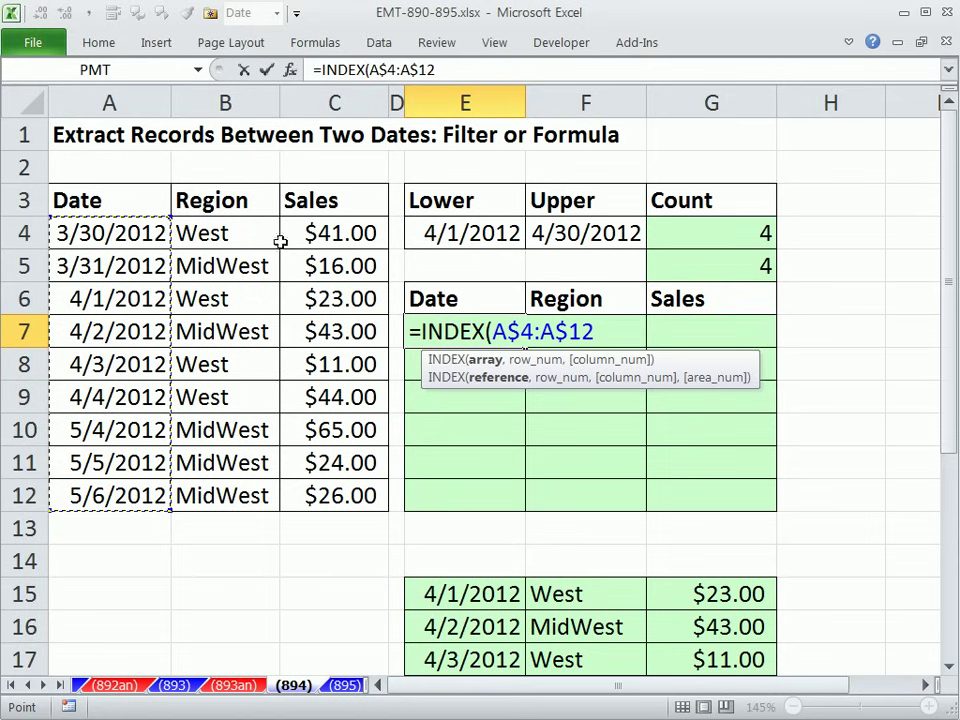
type(",")
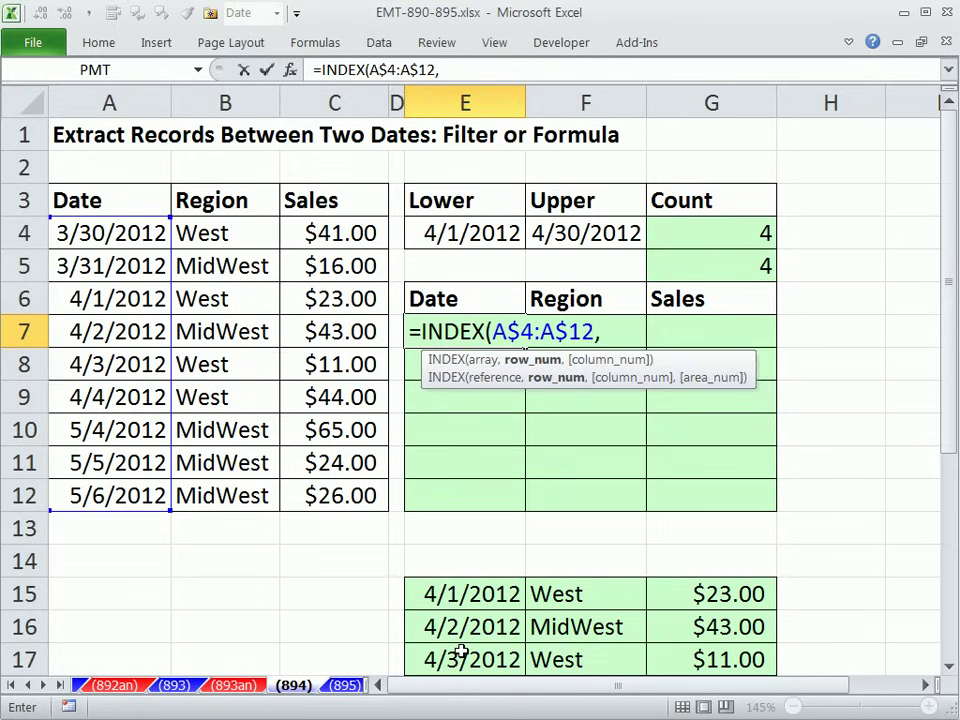
- Nest a SMALL function containing an IF function as the row number argument of the INDEX formula in E7
type("sm")
key("Tab")
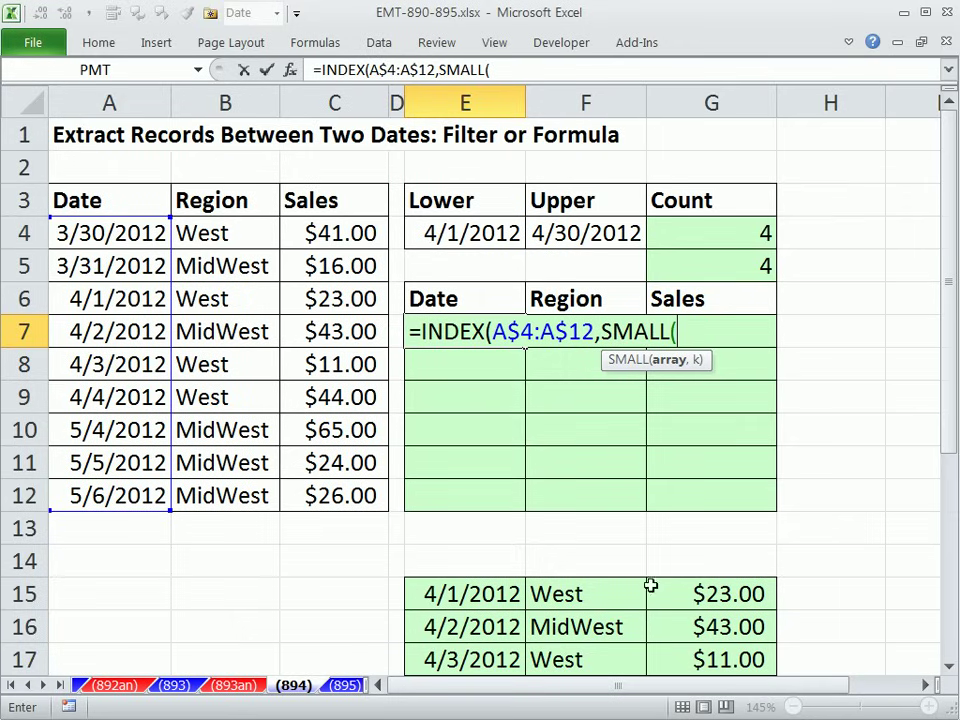
type("IF(")
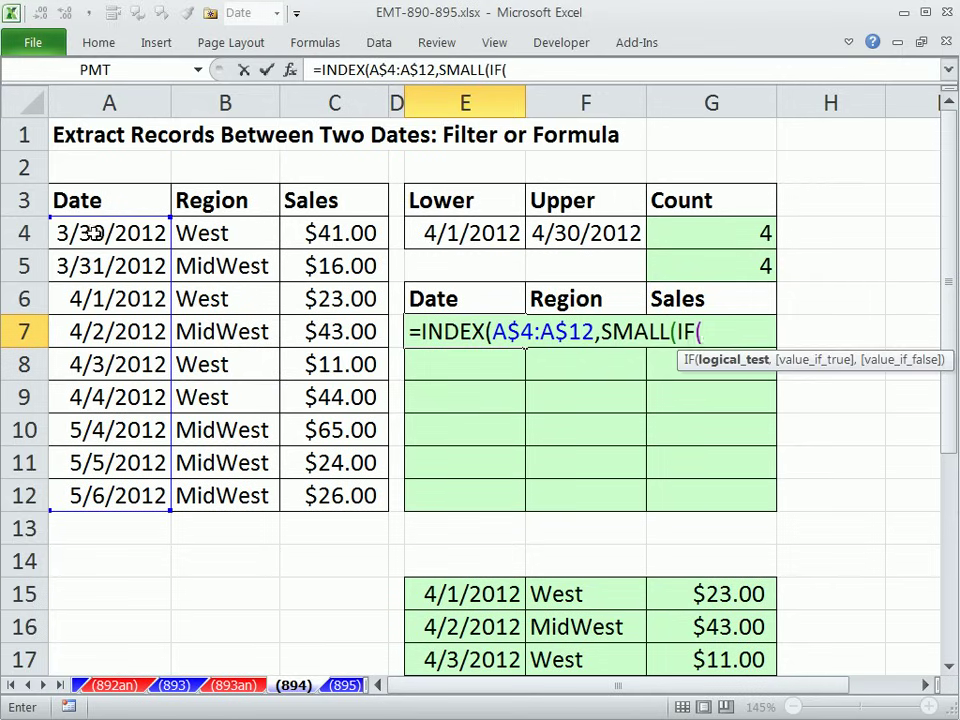
- Enter $A$4:$A$12>=E4 as the IF function's logical test for the lower date
left_click_drag(77, 233, 92, 494)
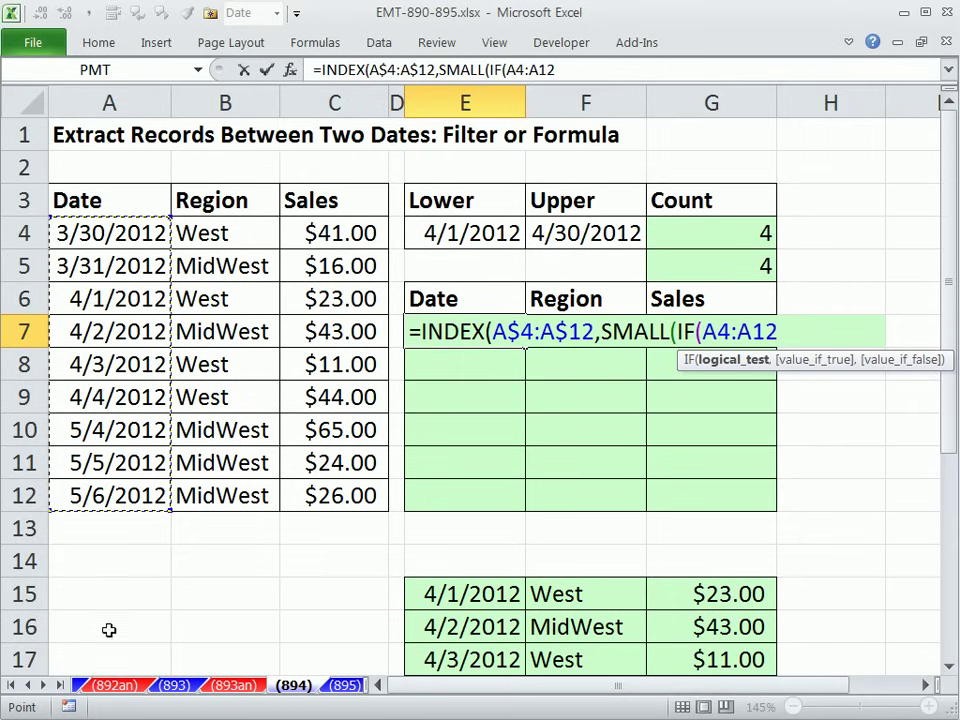
key("F4")
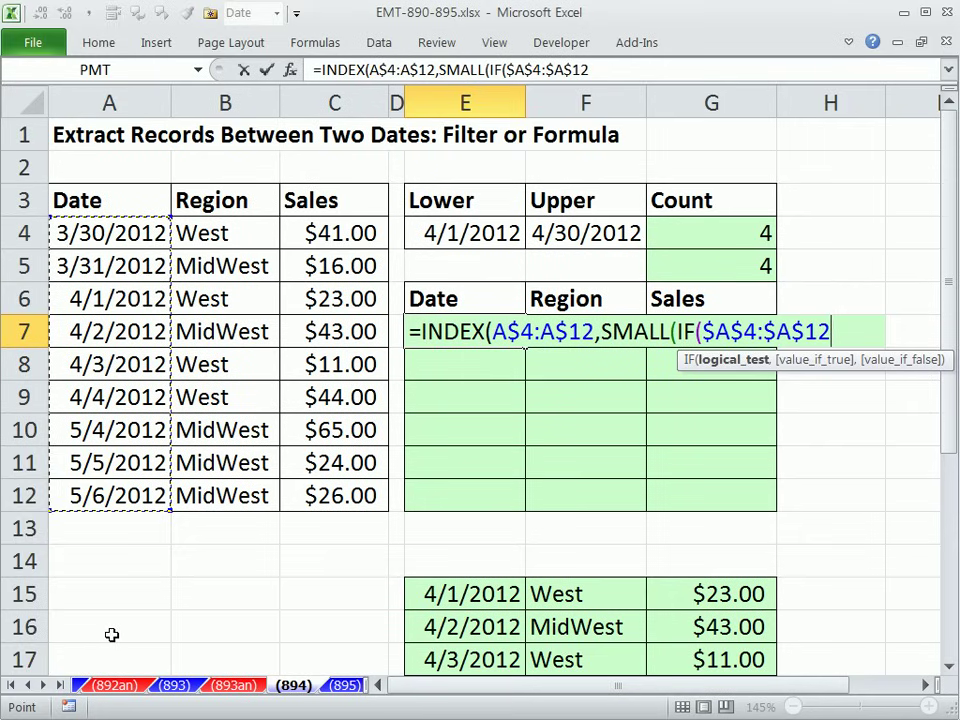
type(">")
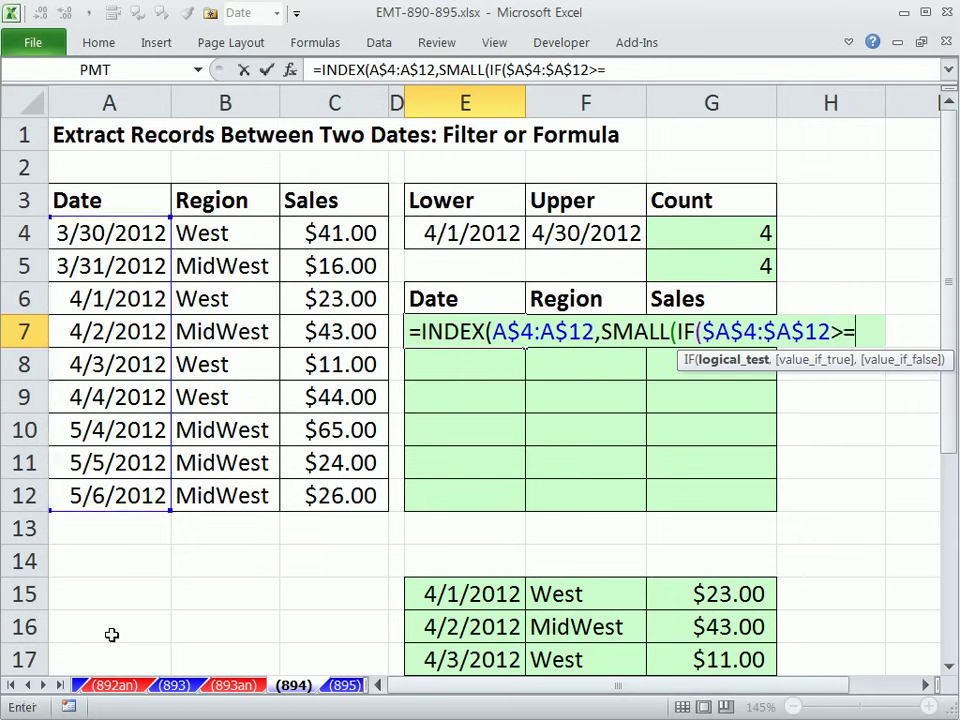
type("=")
left_click(486, 224)
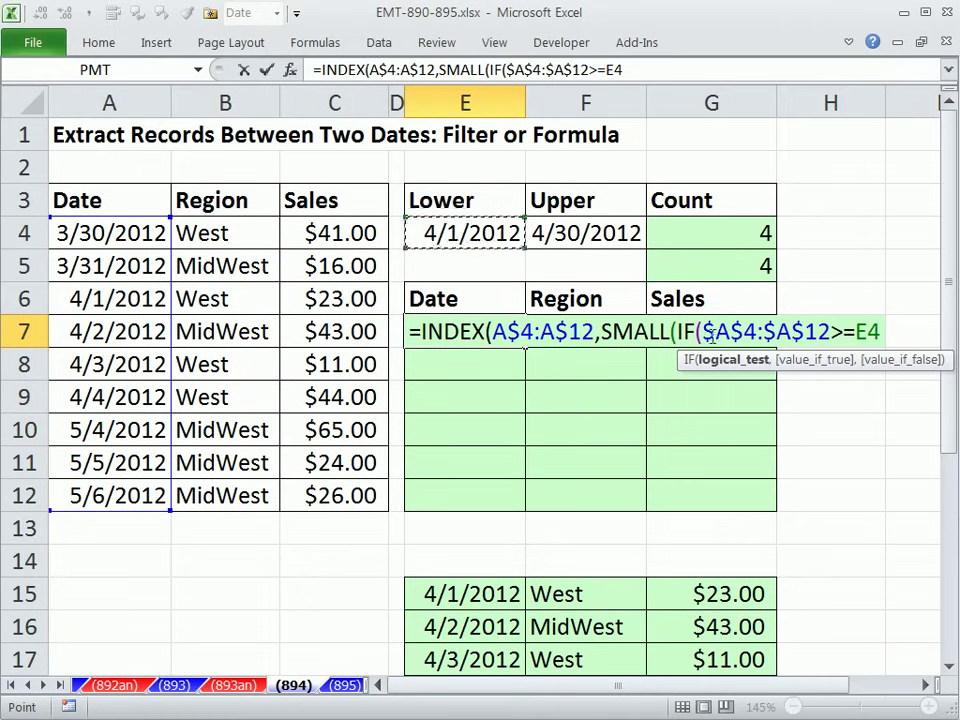
left_click_drag(703, 333, 714, 333)
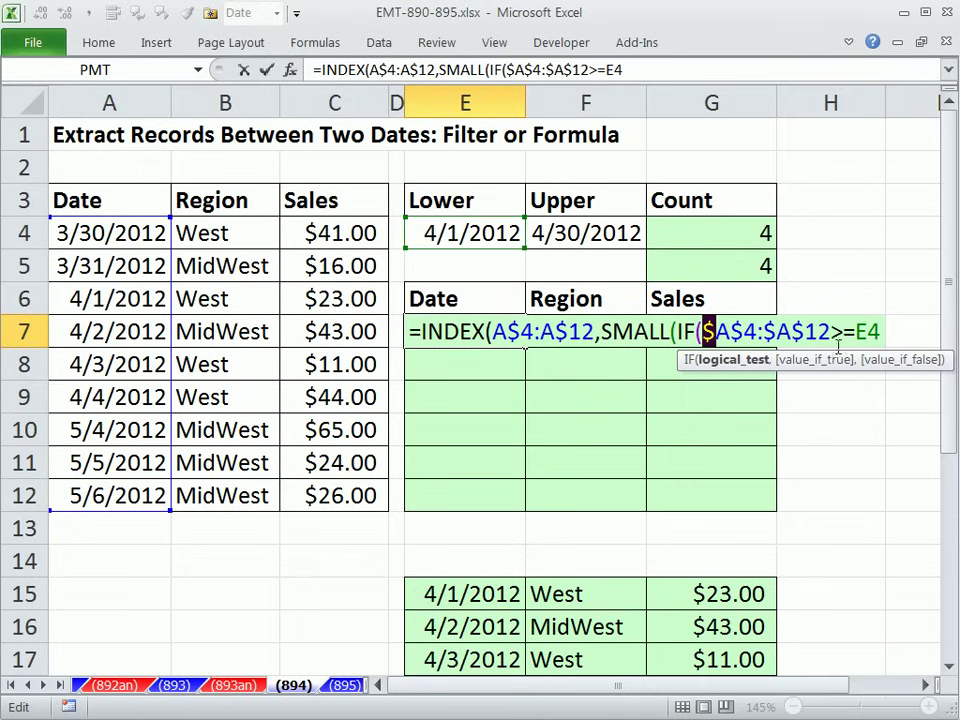
left_click_drag(831, 333, 855, 333)
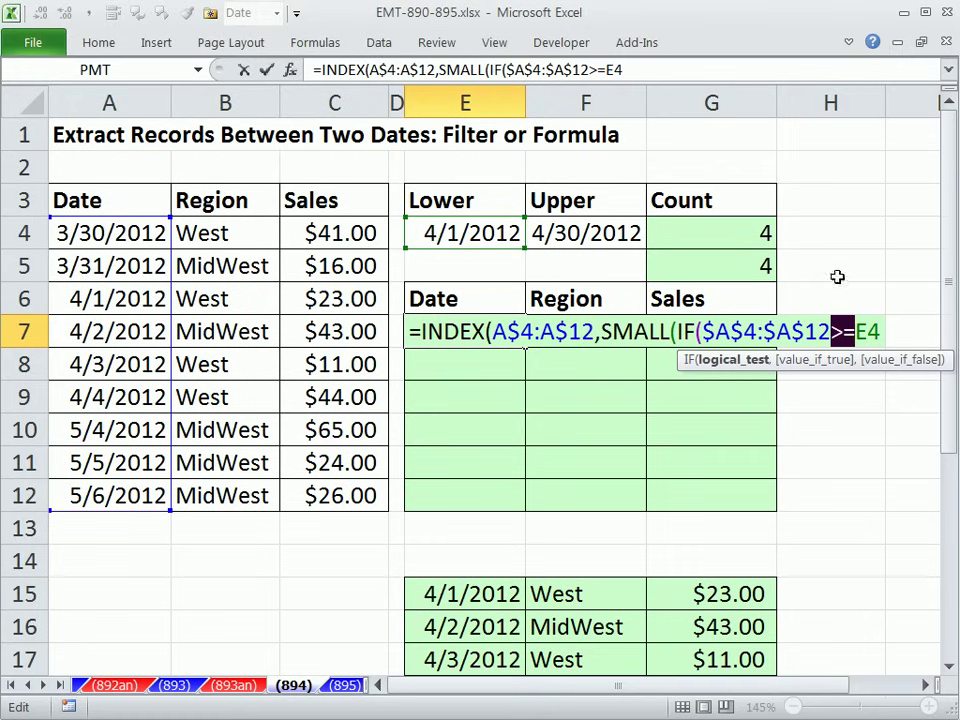
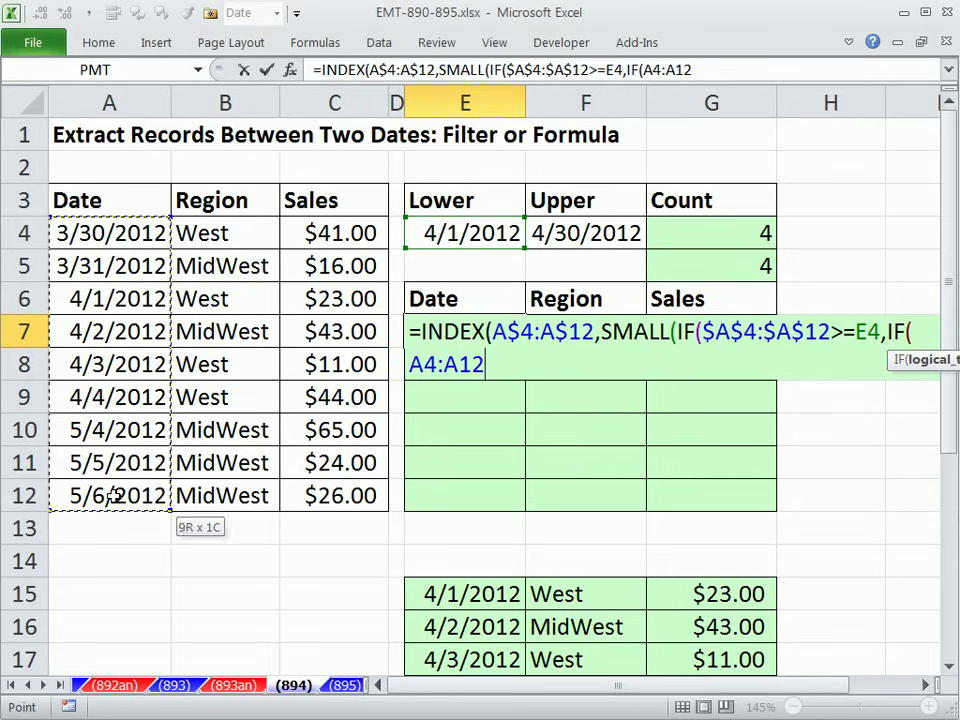
- Use $A$4:$A$12 as the range in a second nested IF and make the lower date reference absolute as $E$4
key("F4")
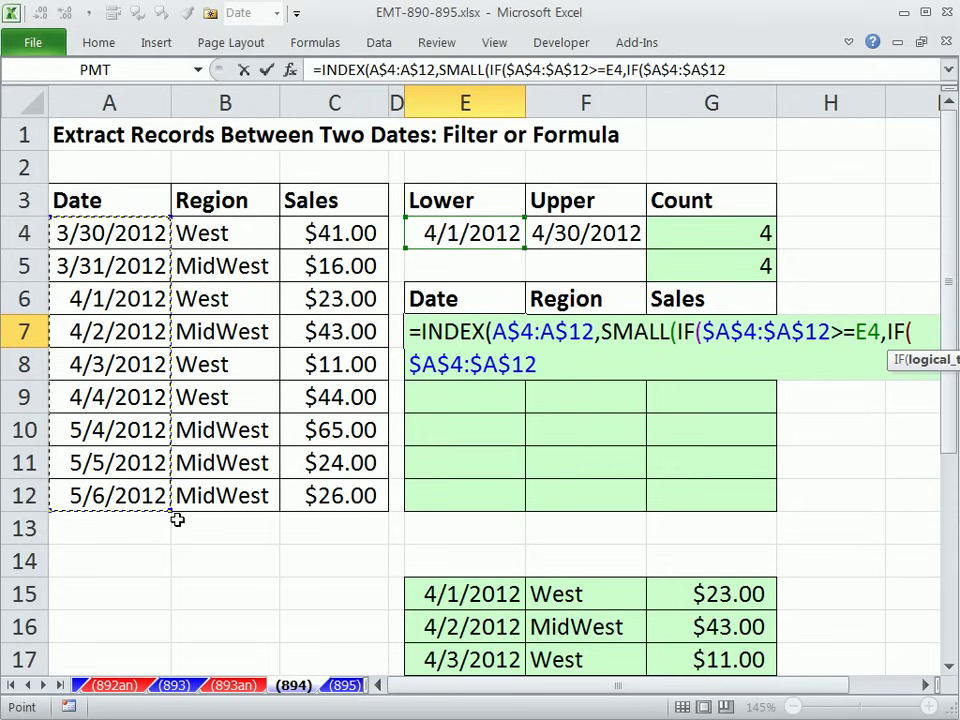
double_click(866, 331)
key("F4")
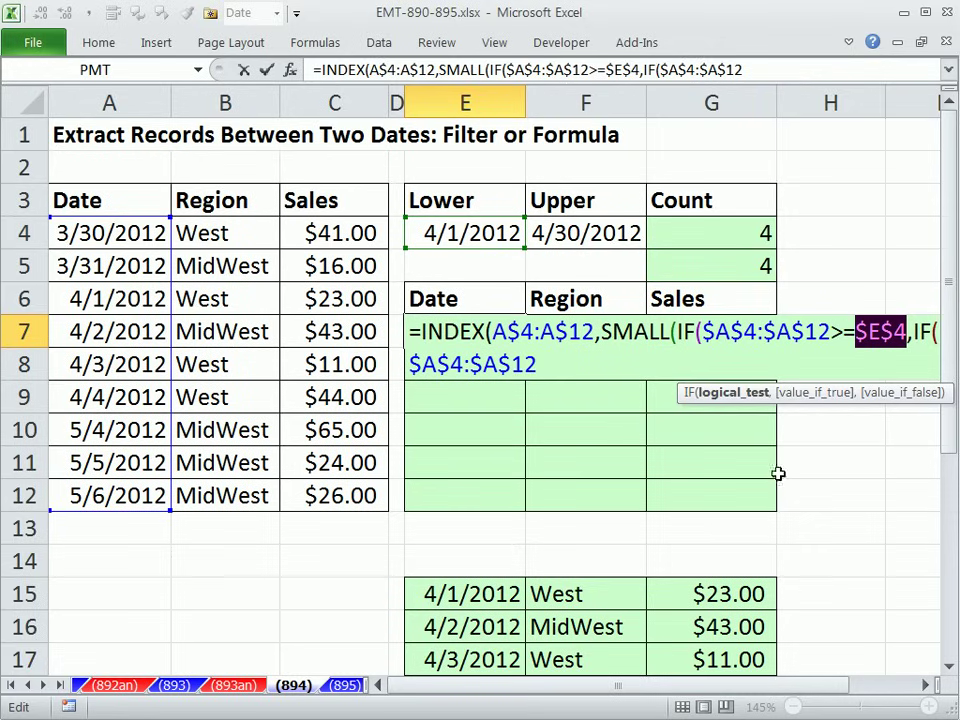
left_click(791, 361)
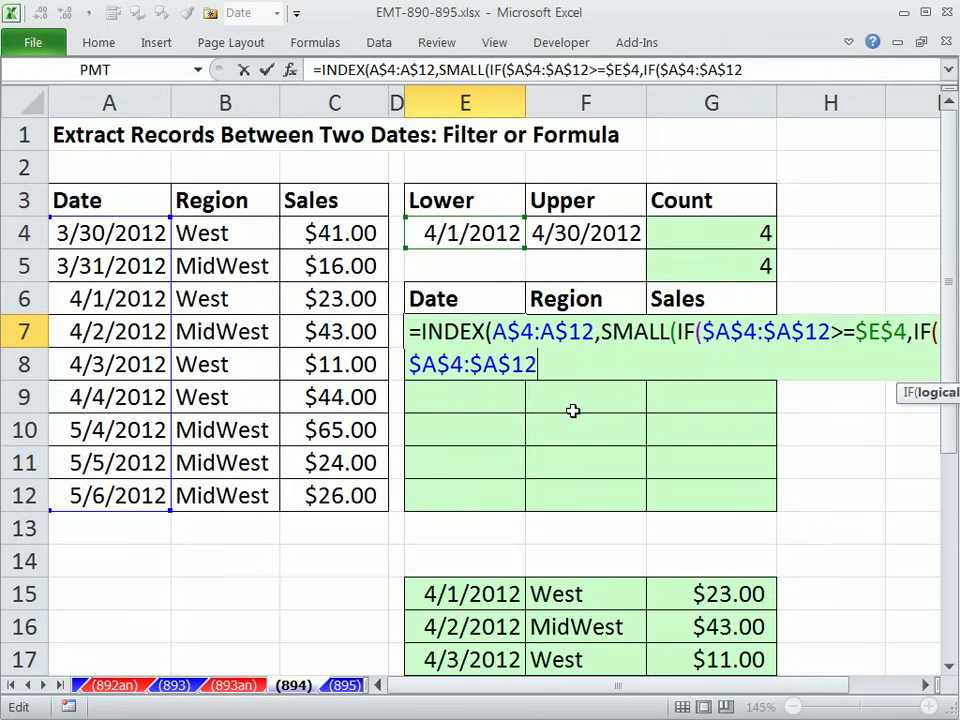
- Finish the second IF's logical test with <=$F$4 for the upper date, followed by a comma
type("<=")
left_click(620, 229)
key("F4")
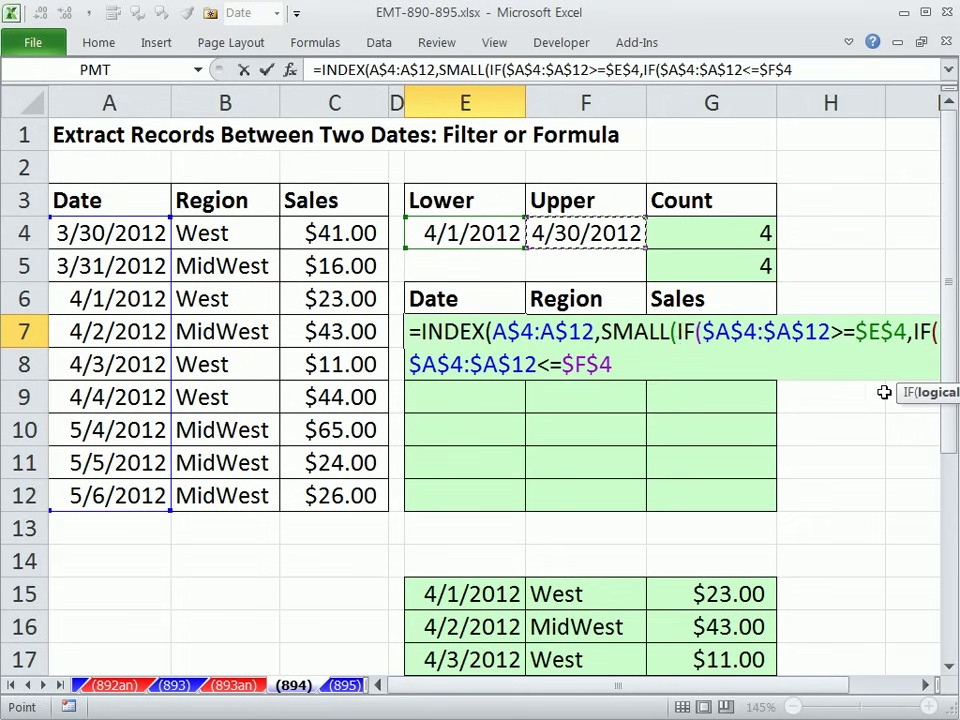
left_click_drag(902, 392, 388, 411)
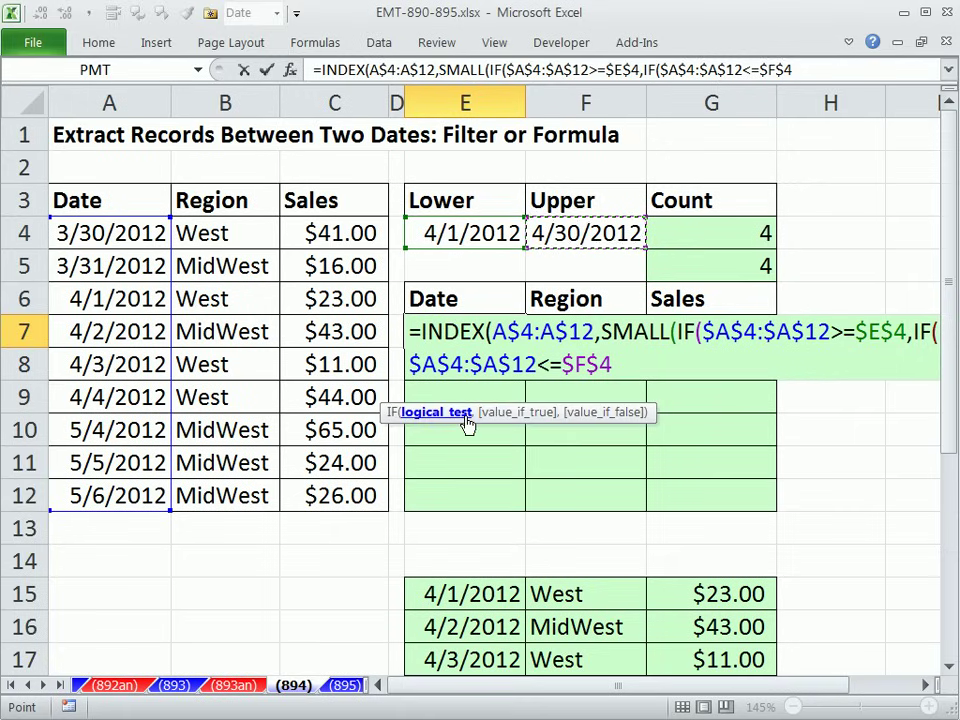
type(",")
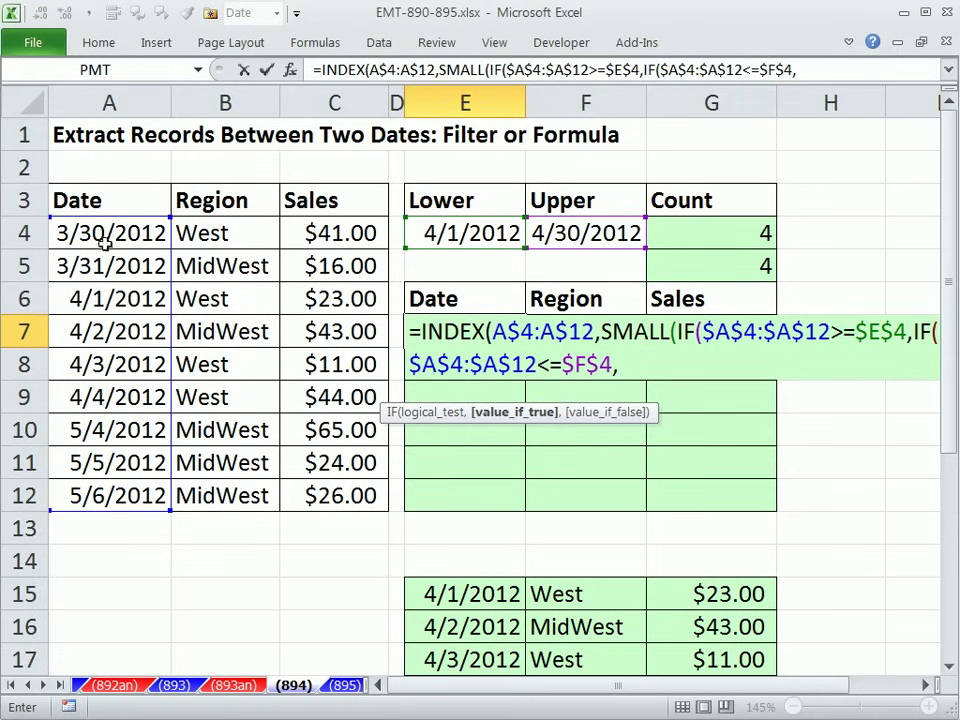
- Add ROW($A$4:$A$12) followed by a minus sign as the second IF's value if true
type("row")
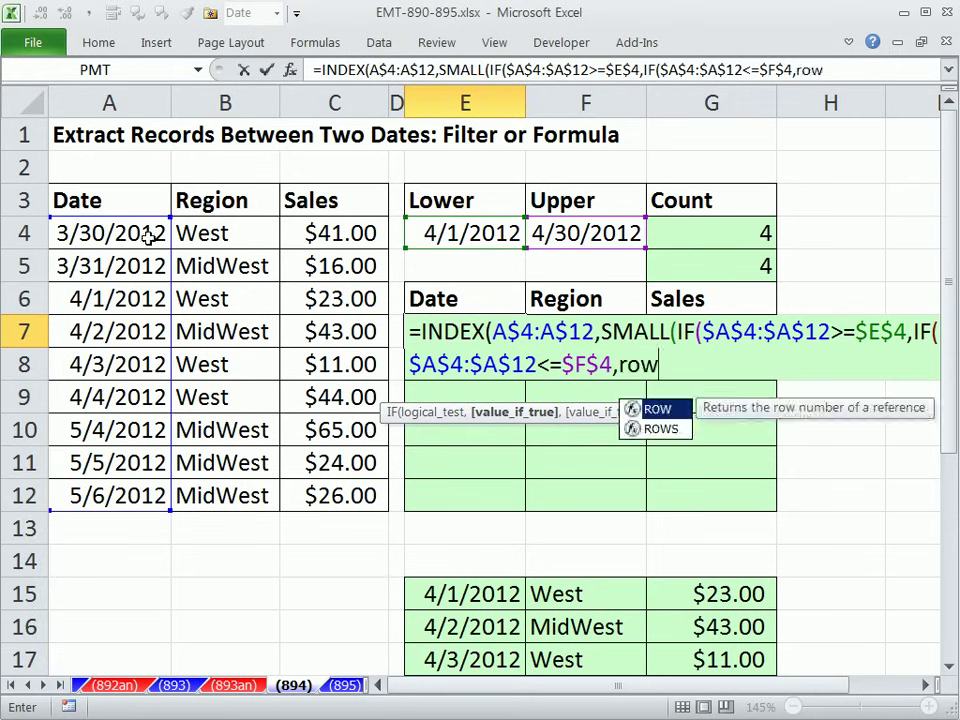
key("Tab")
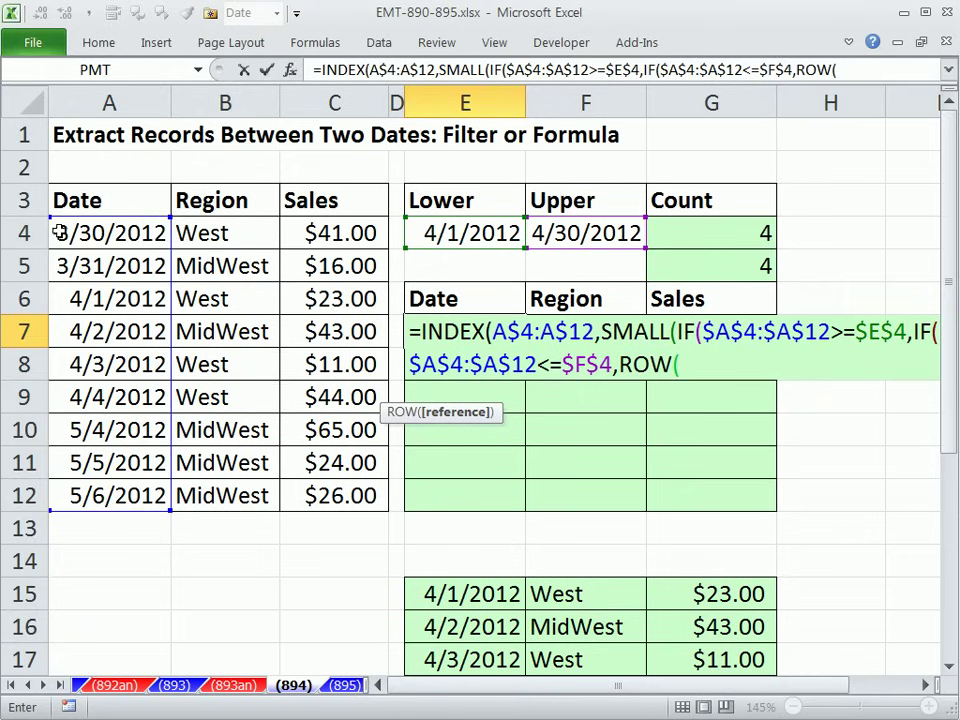
left_click_drag(58, 228, 111, 507)
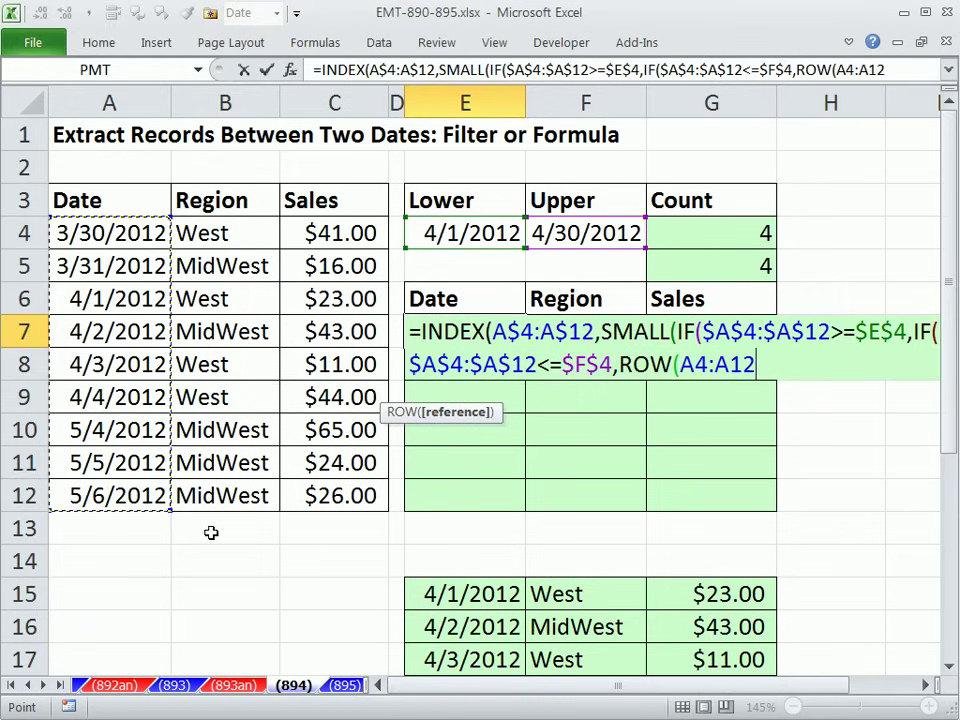
key("F4")
type(")-")
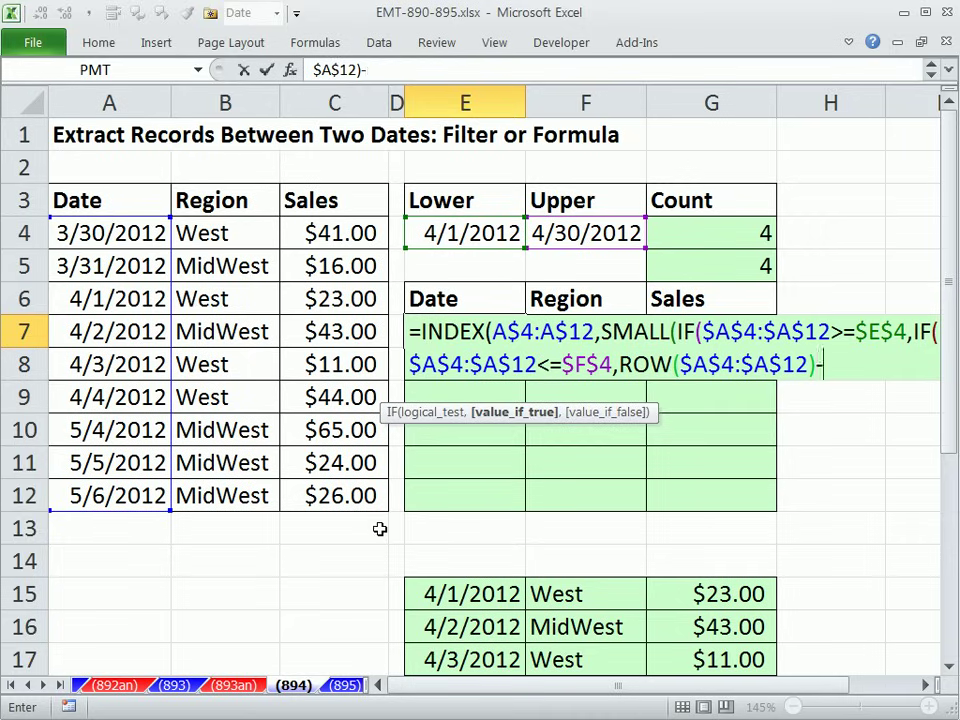
- Complete the relative row number expression with ROW($A$4)+1 and select the whole expression from the first ROW onward
type("row")
key("Tab")
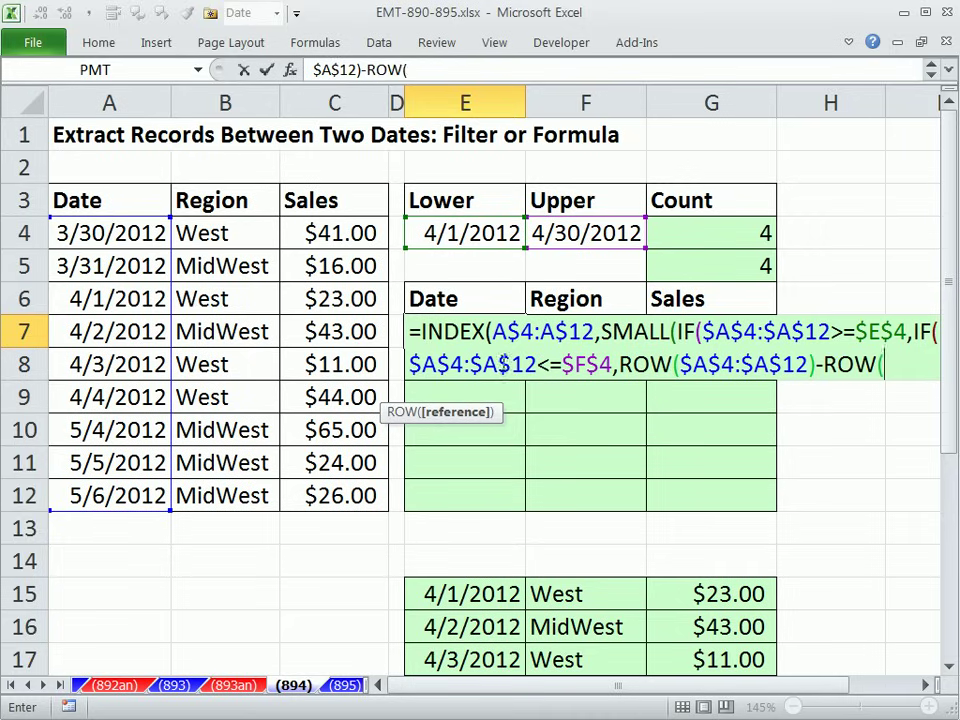
left_click(93, 232)
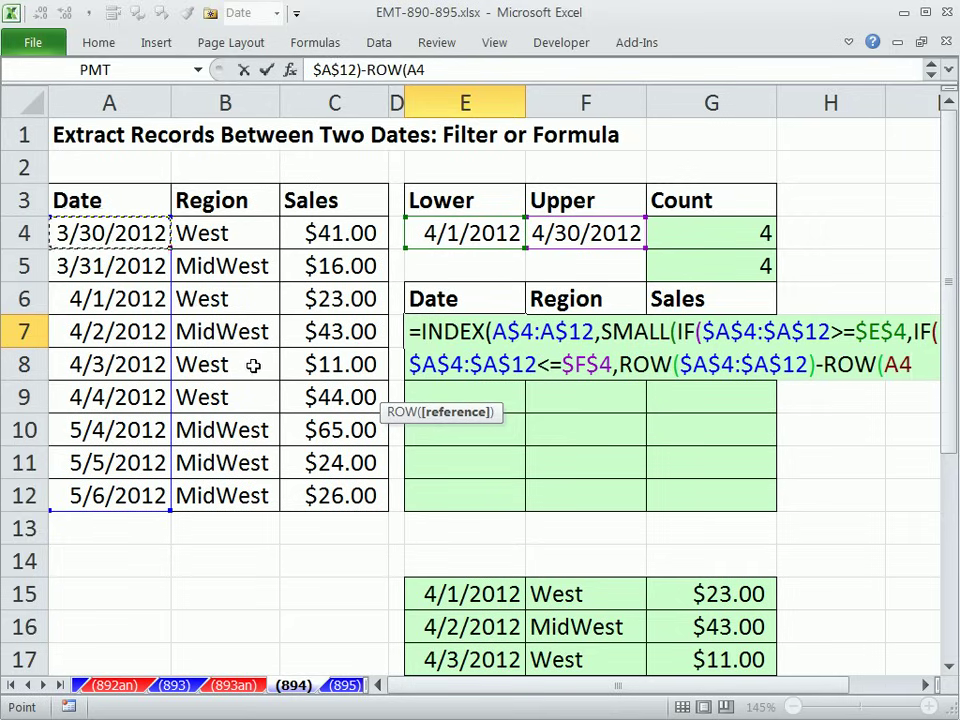
key("F4")
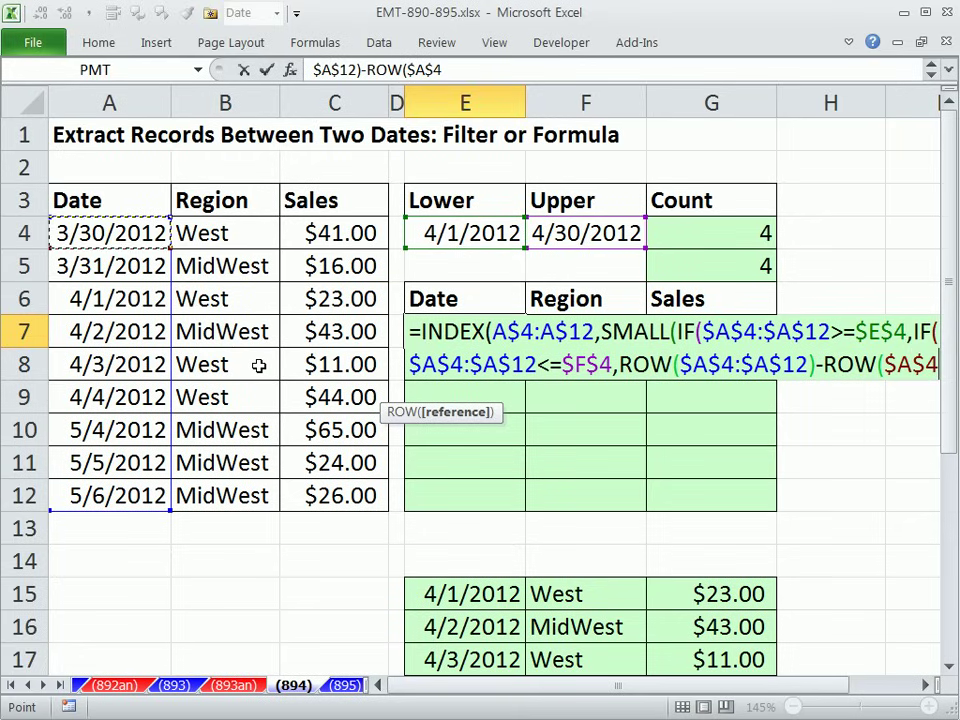
type(")")
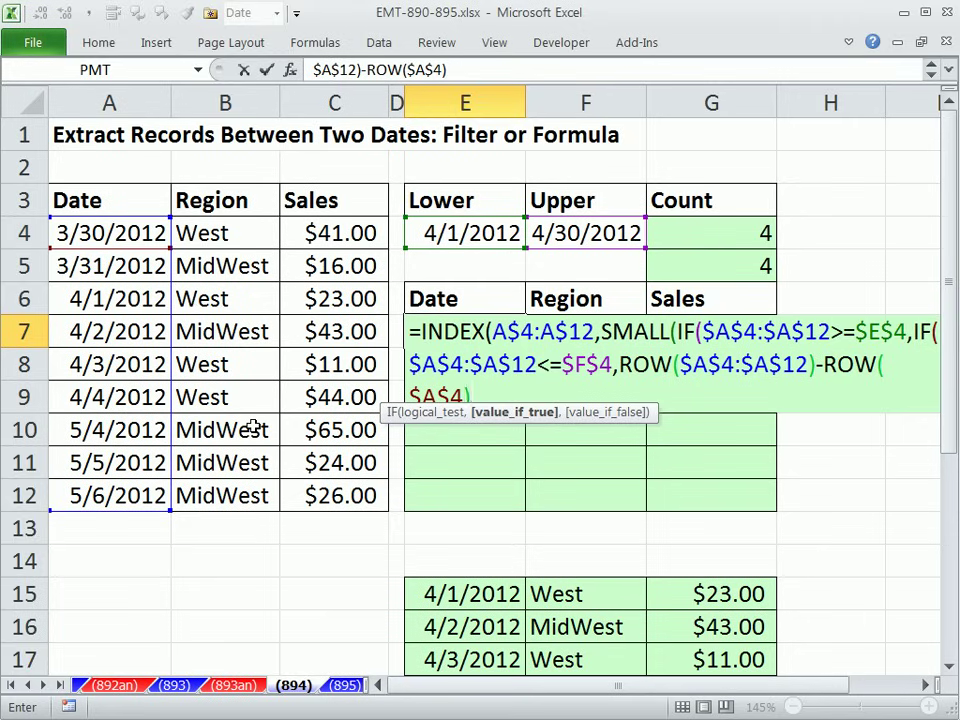
type("+1")
left_click_drag(620, 364, 496, 397)
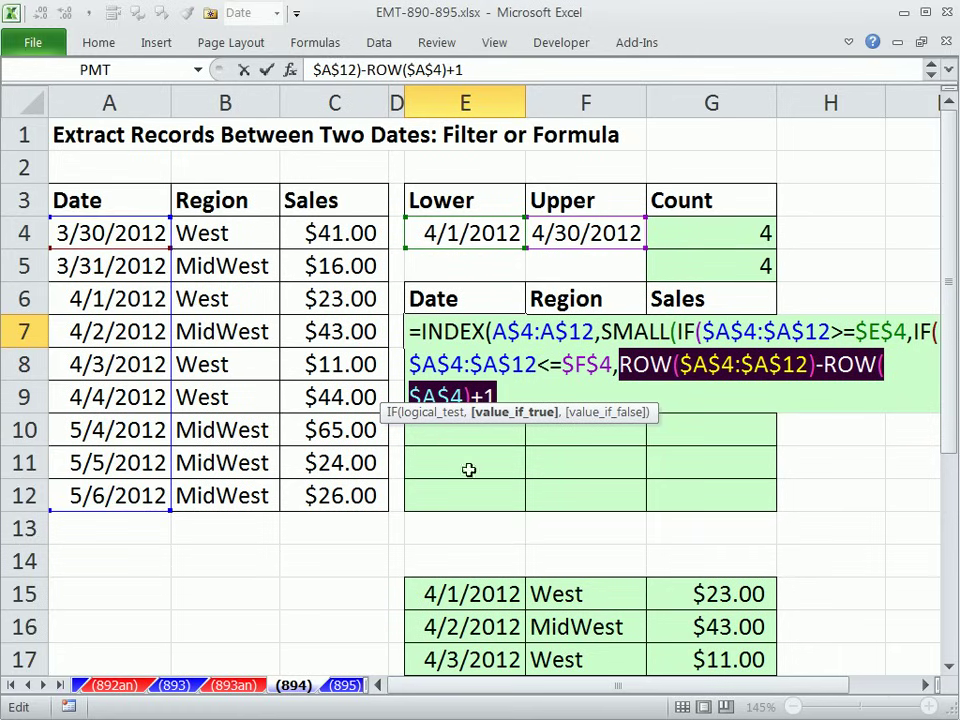
- Close both nested IF functions with parentheses, then evaluate the combined IF array in place and restore the formula
left_click(540, 390)
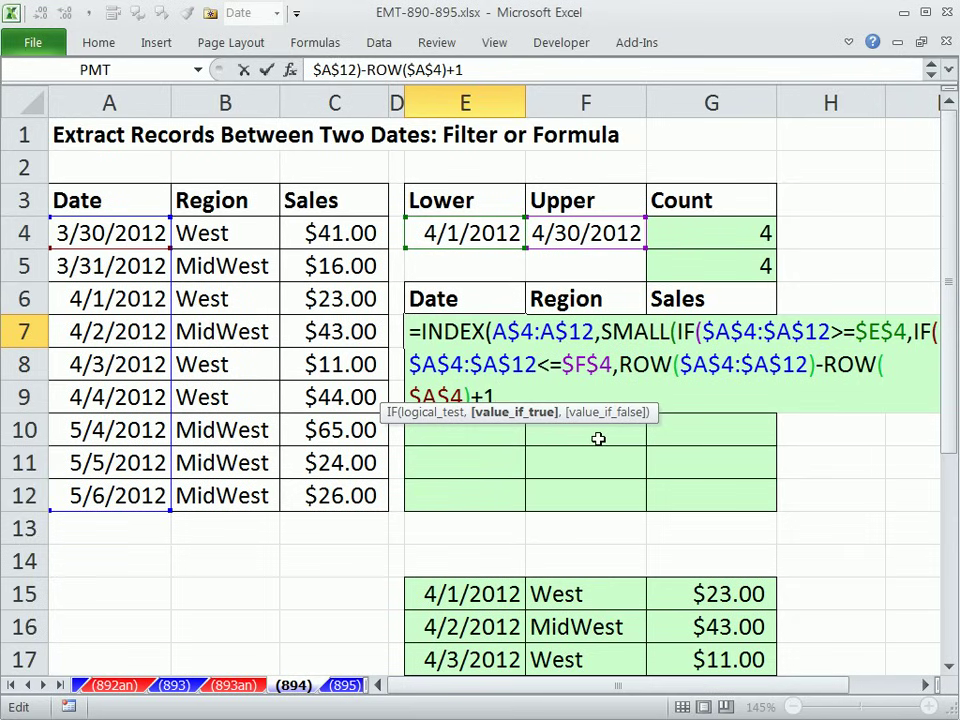
type(")")
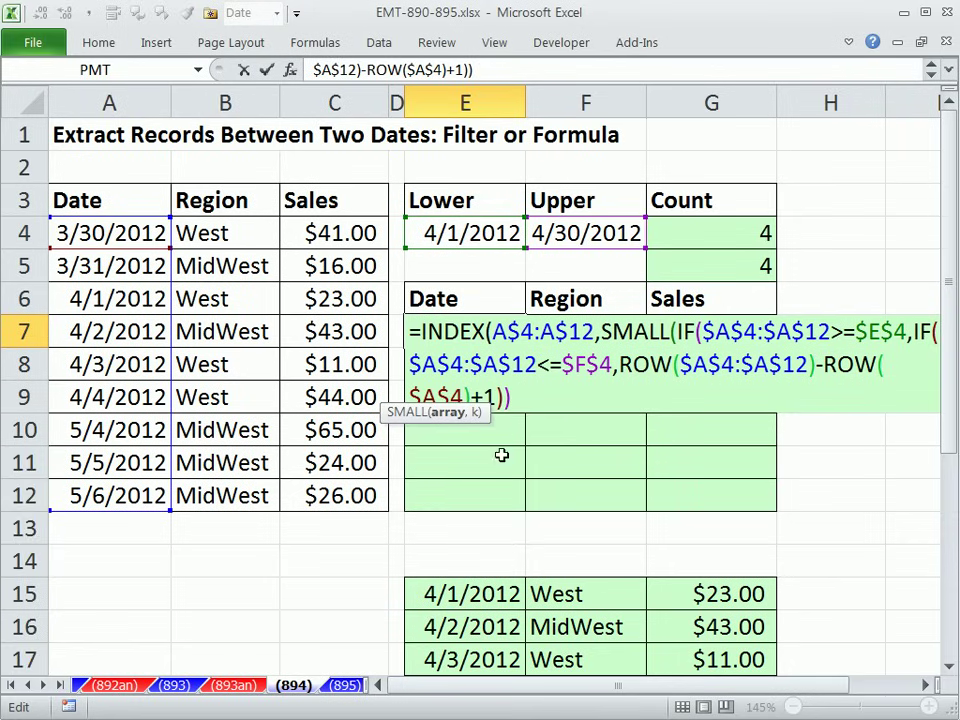
left_click_drag(511, 397, 679, 334)
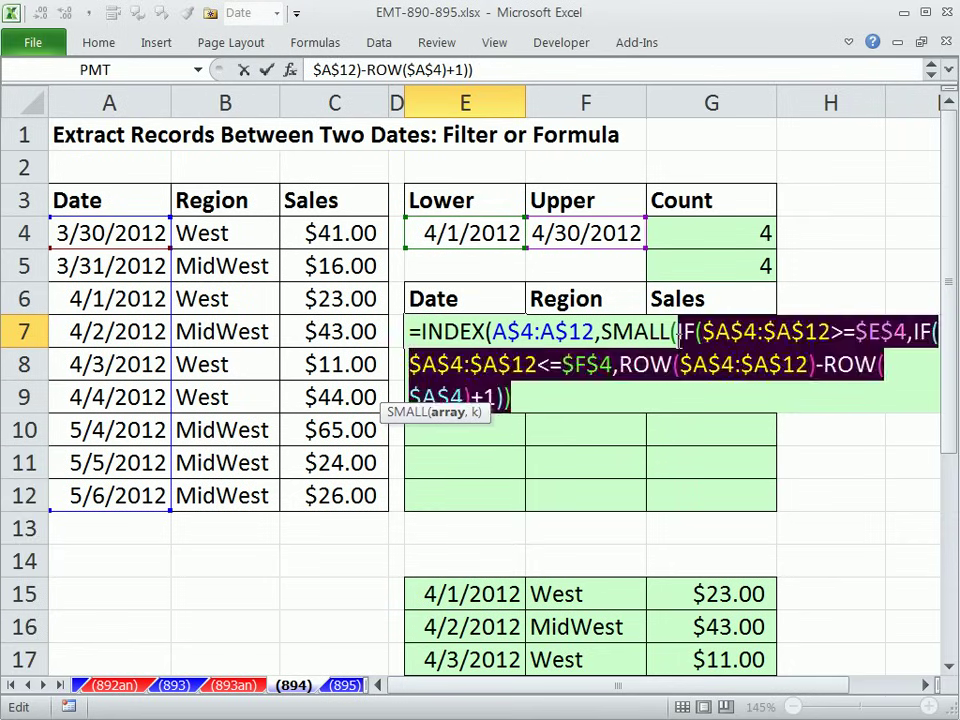
key("F9")
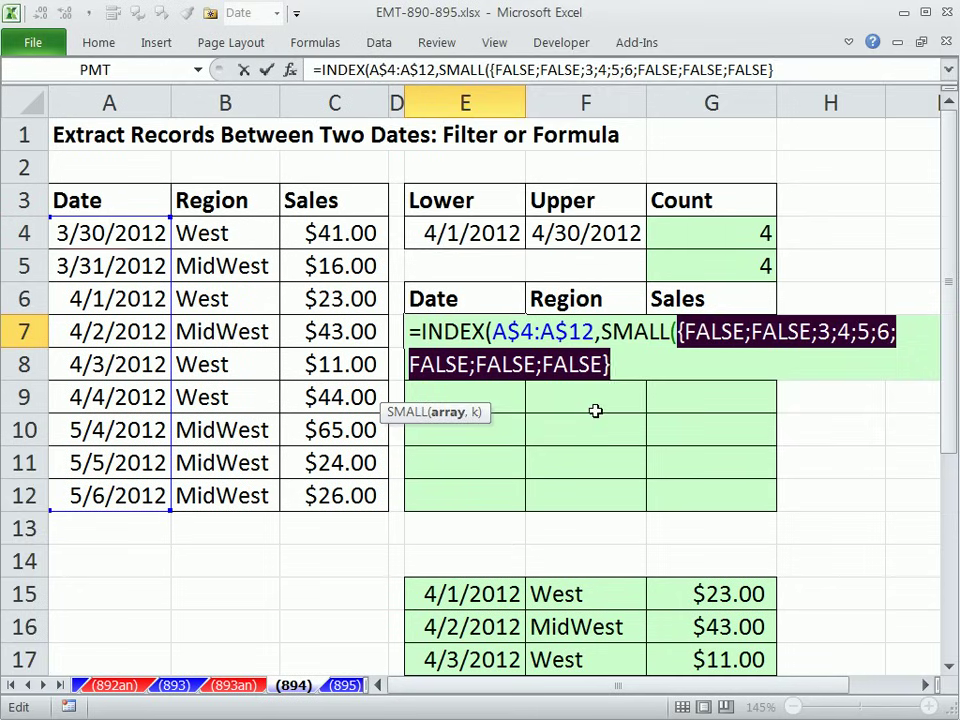
key("ctrl+z")
left_click(540, 411)
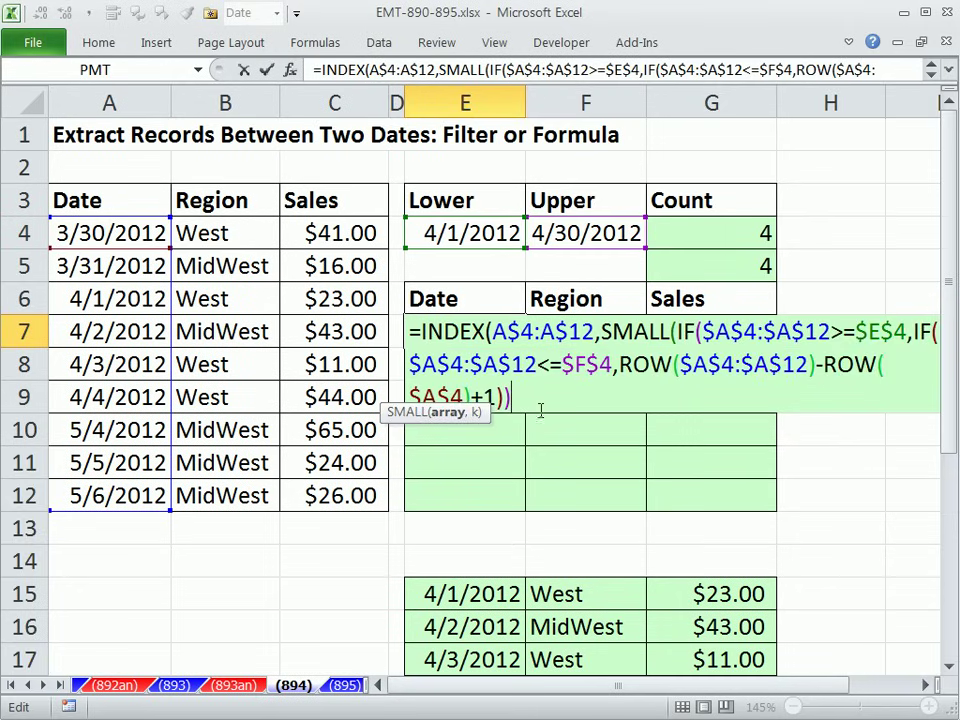
- Add ROWS(E$7:E7) as the k argument of SMALL and close the SMALL function
type(",rows")
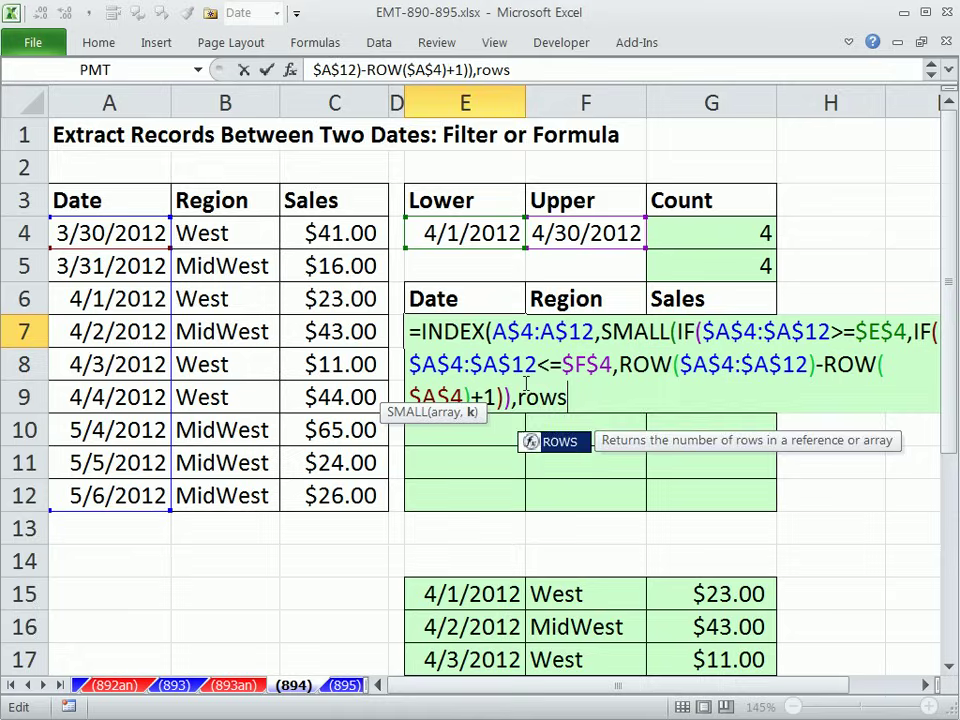
key("Tab")
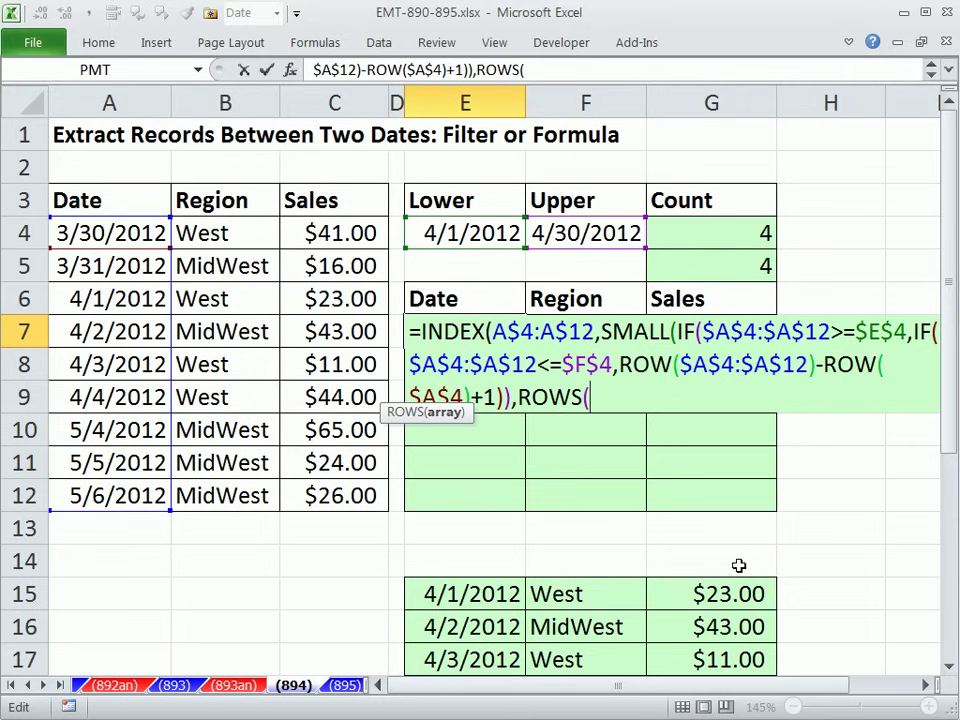
type("E")
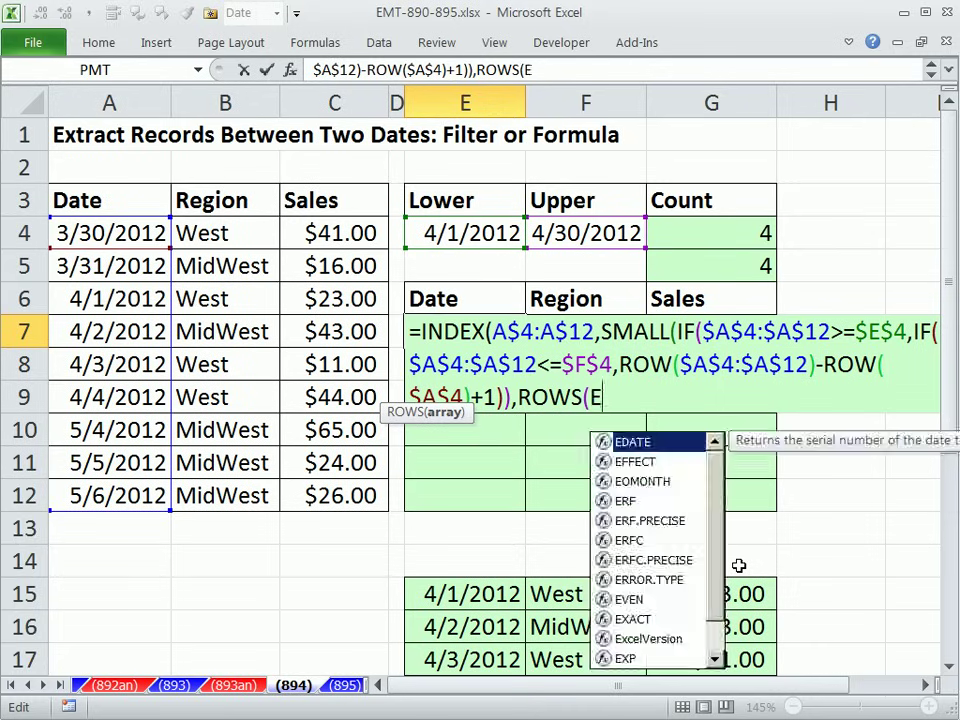
type("$7:E7")
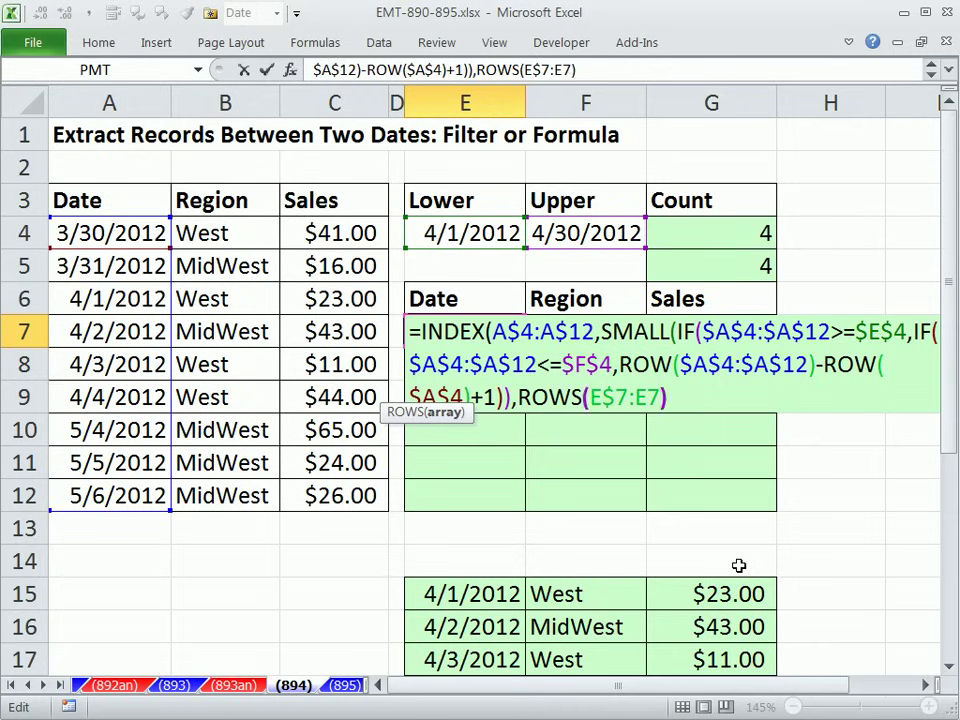
type(")")
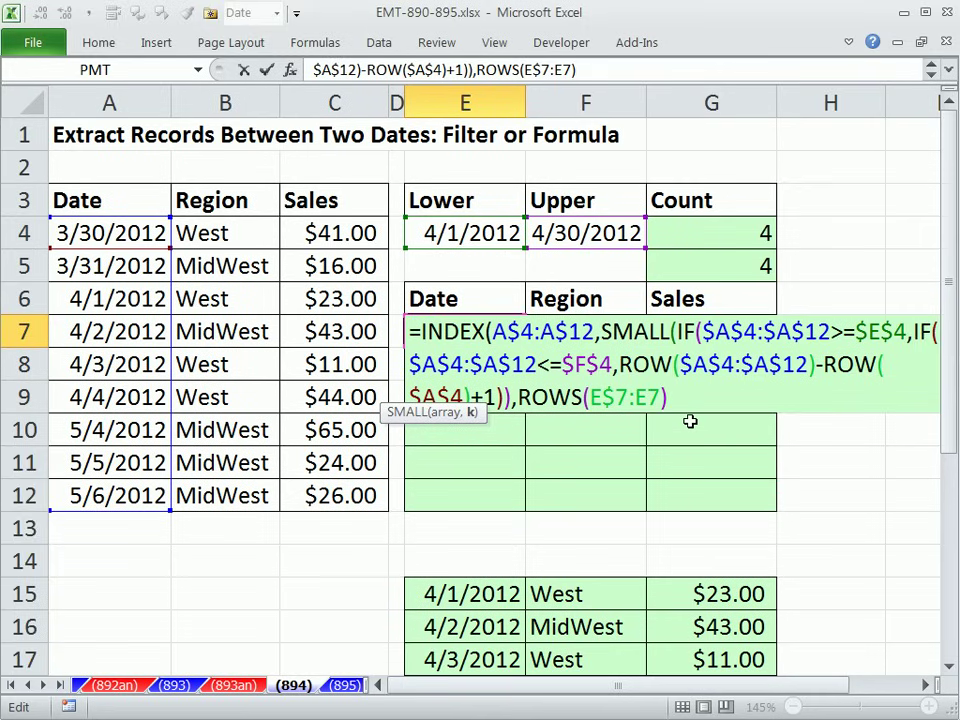
type(")")
- Evaluate the whole SMALL expression in place and restore it, then close INDEX and enter the formula in E7 as an array formula
left_click_drag(936, 392, 600, 331)
key("ctrl+c")
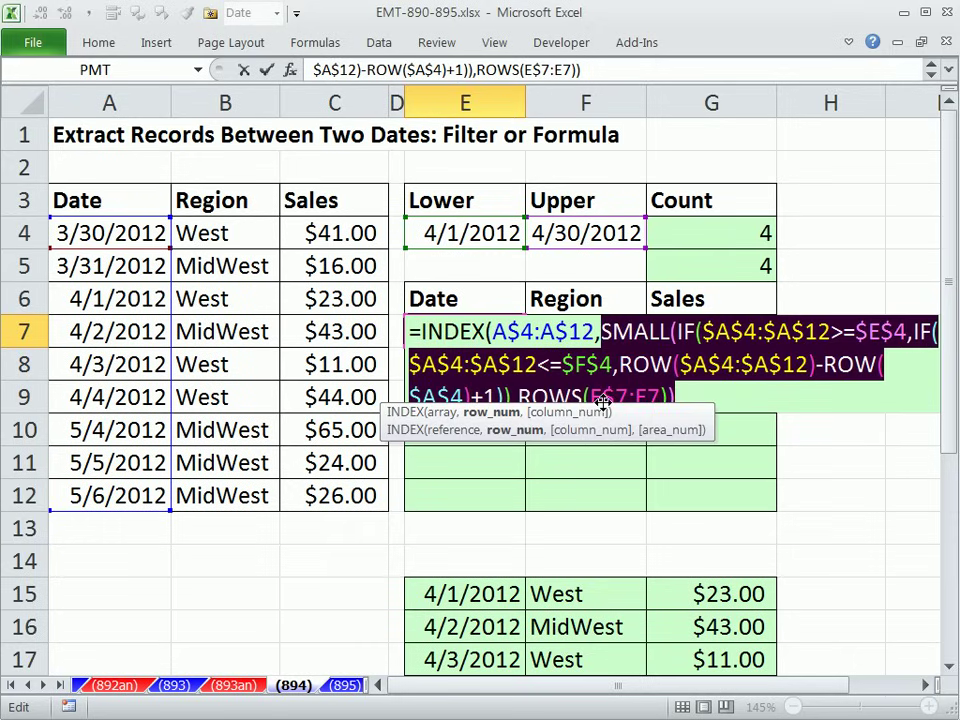
key("F9")
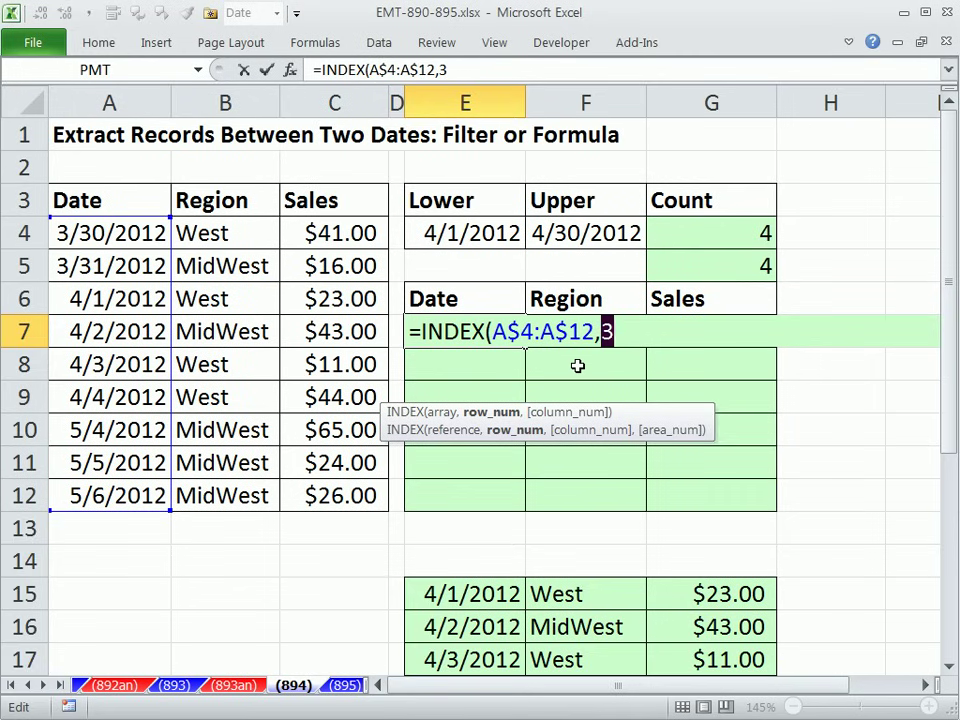
key("ctrl+v")
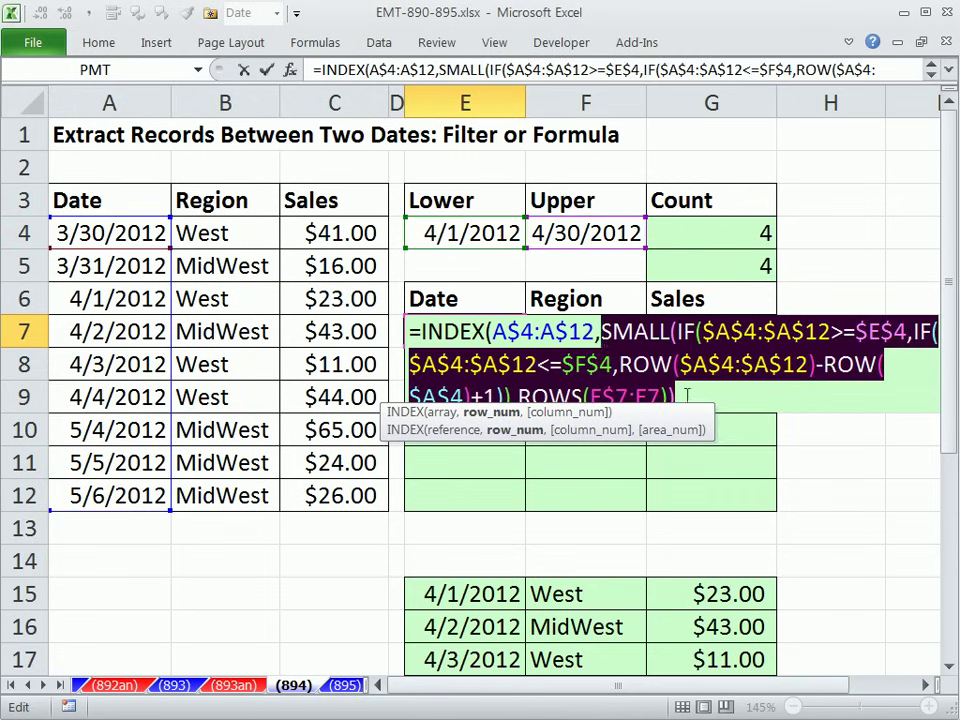
type(")")
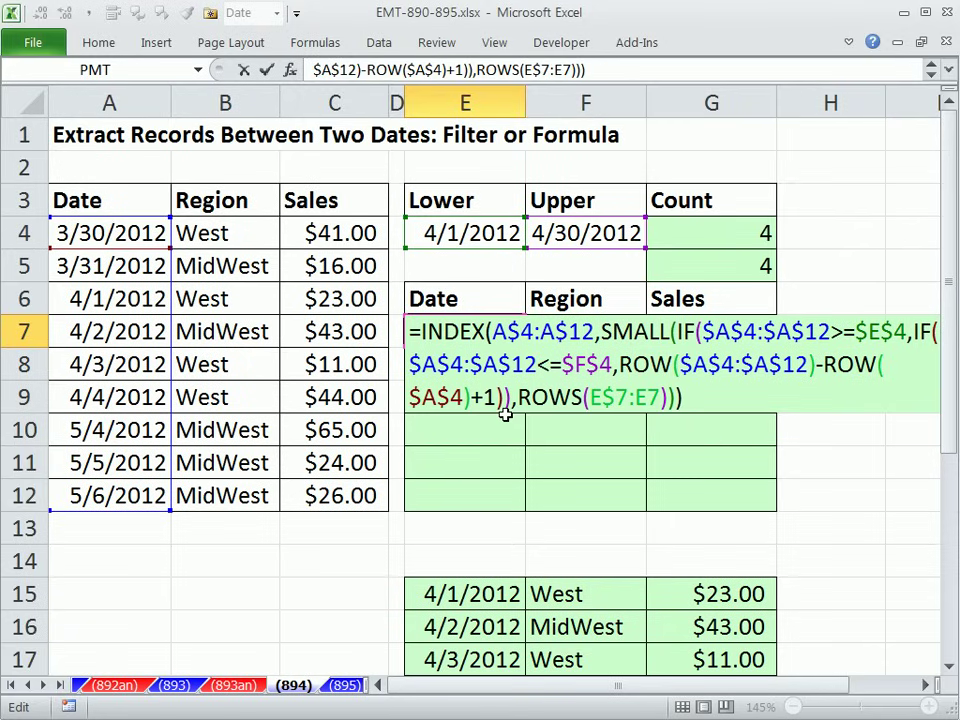
key("ctrl+shift+Return")
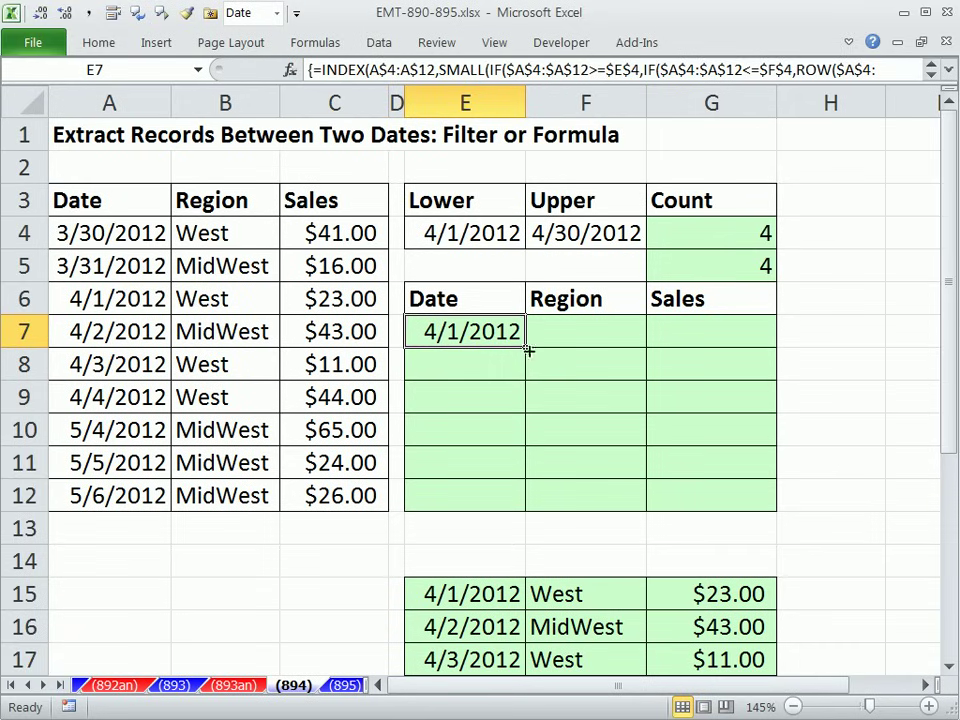
- Copy the array formula from E7 across to G7 without formatting, then fill the row down to row 12
left_click_drag(524, 347, 765, 347)
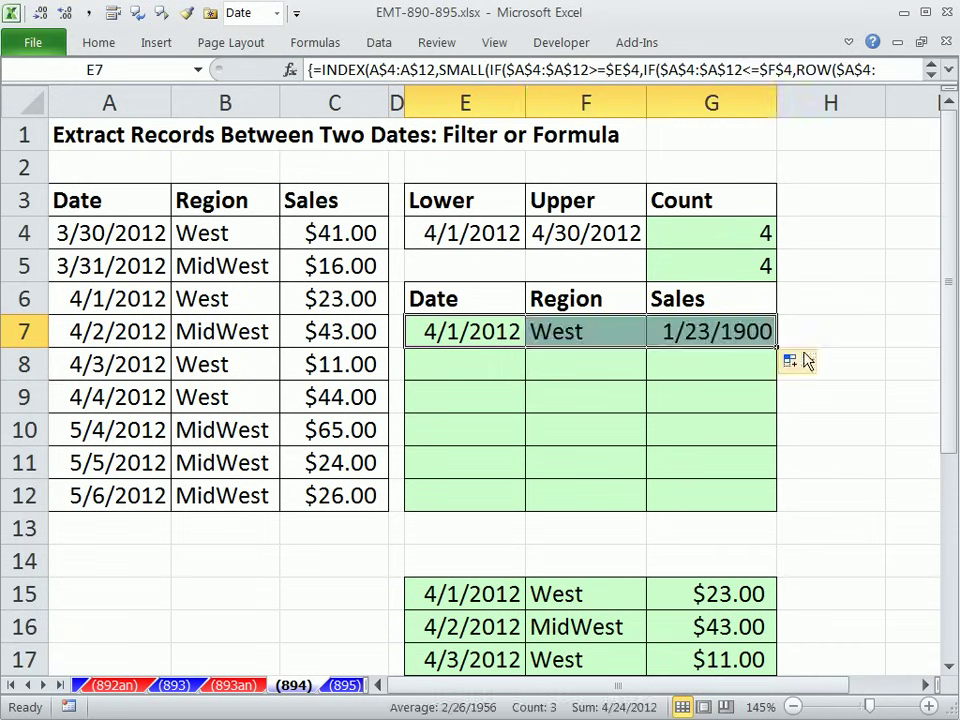
left_click(809, 364)
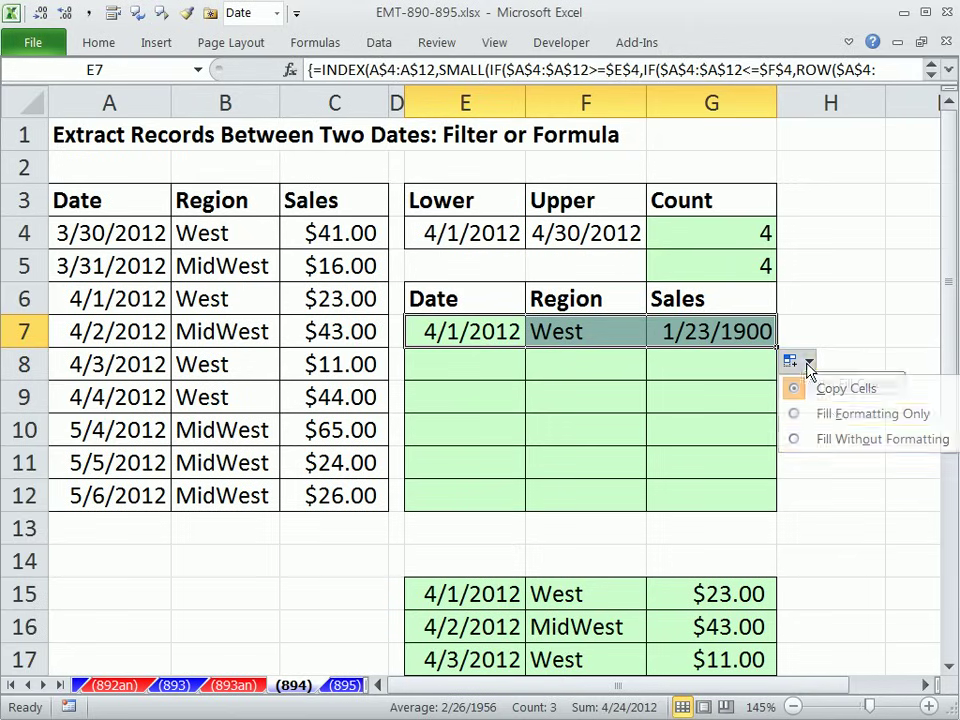
left_click(827, 440)
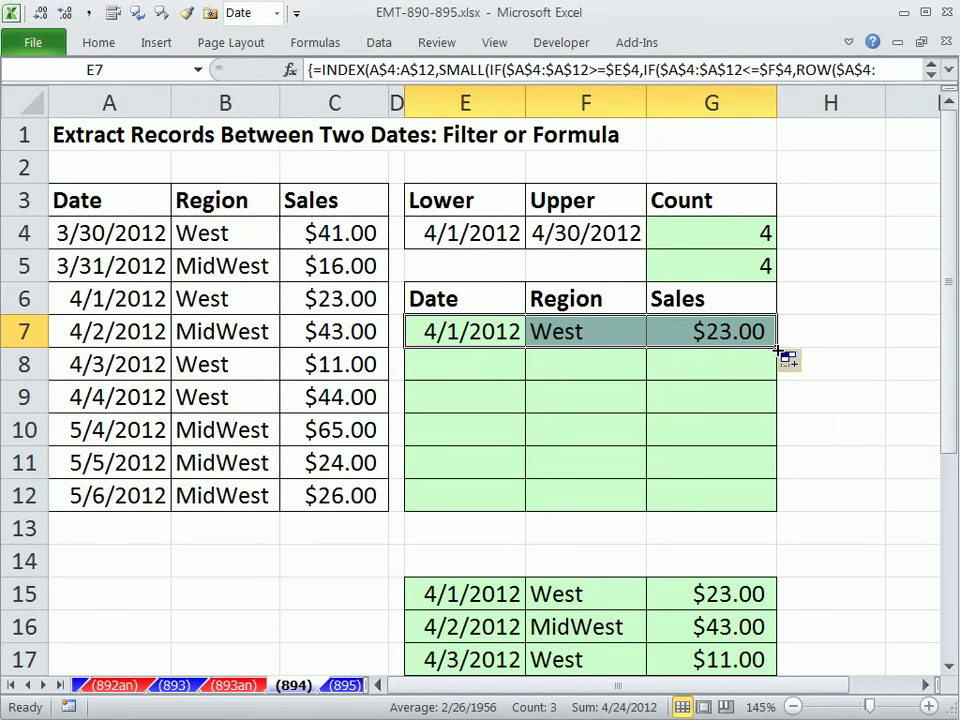
left_click_drag(777, 351, 799, 508)
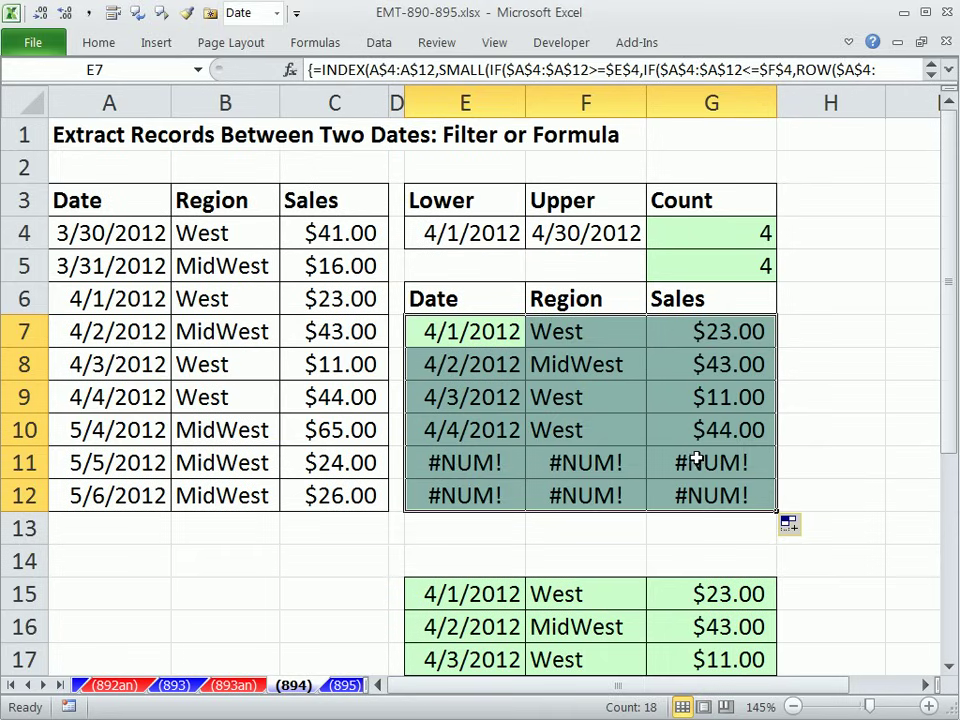
- Insert IF( before INDEX in E7's formula and paste a copy of ROWS(E$7:E7) at the start of its logical test
double_click(457, 333)
left_click(422, 333)
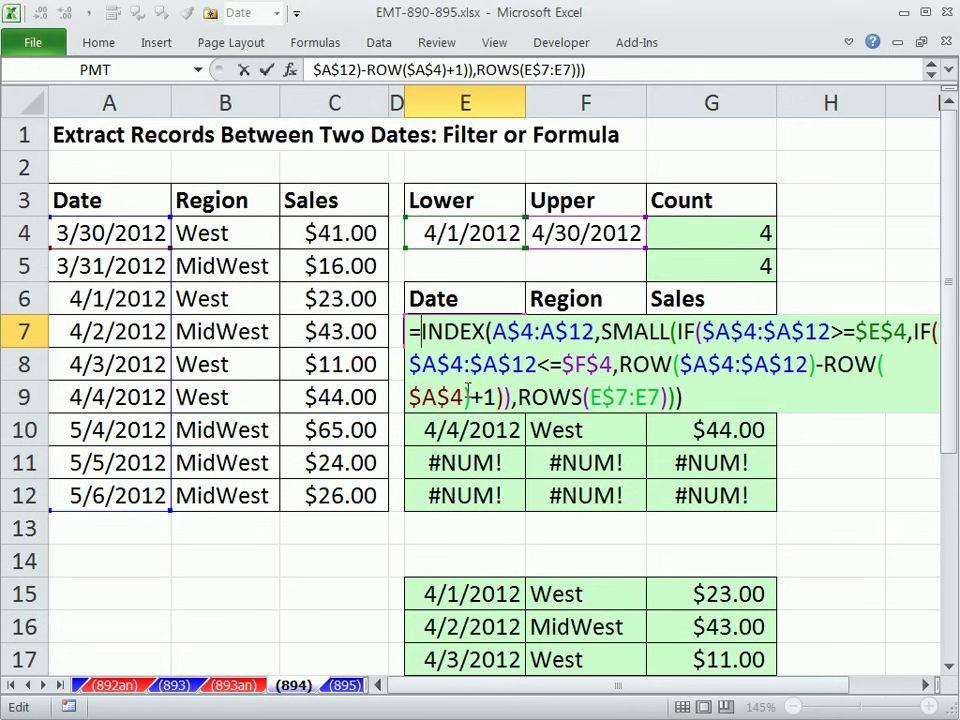
type("IF(")
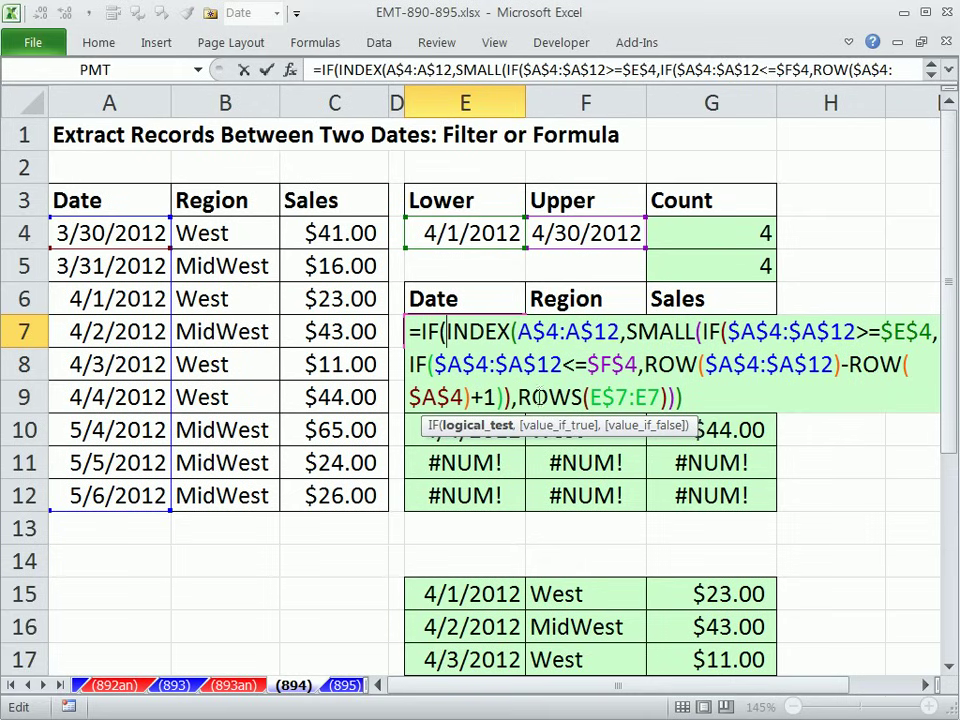
left_click_drag(520, 397, 667, 397)
key("ctrl+c")
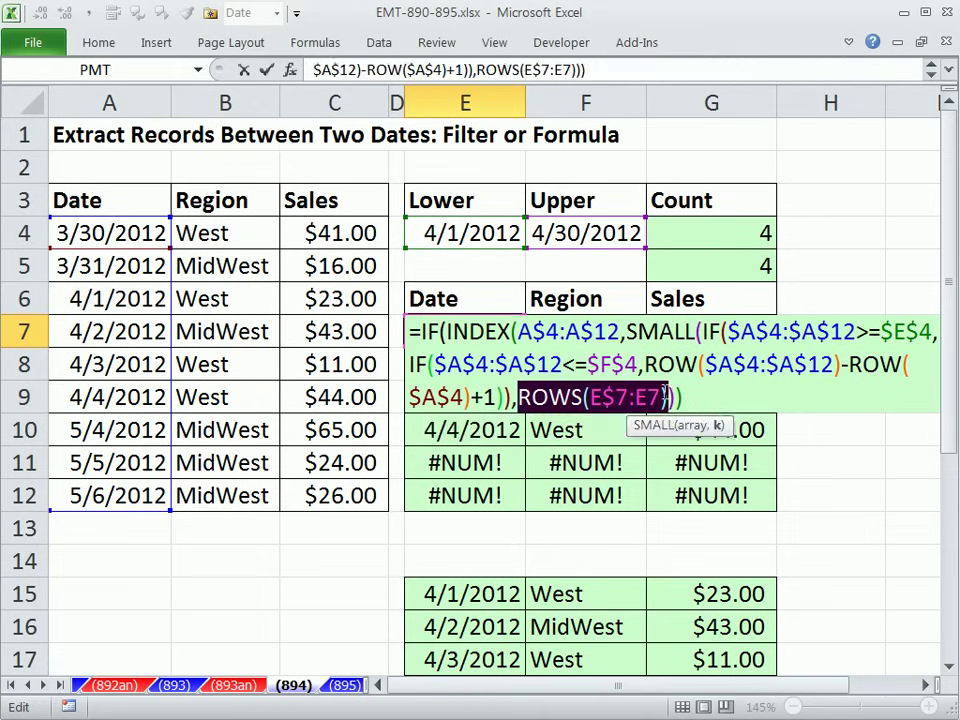
left_click(447, 331)
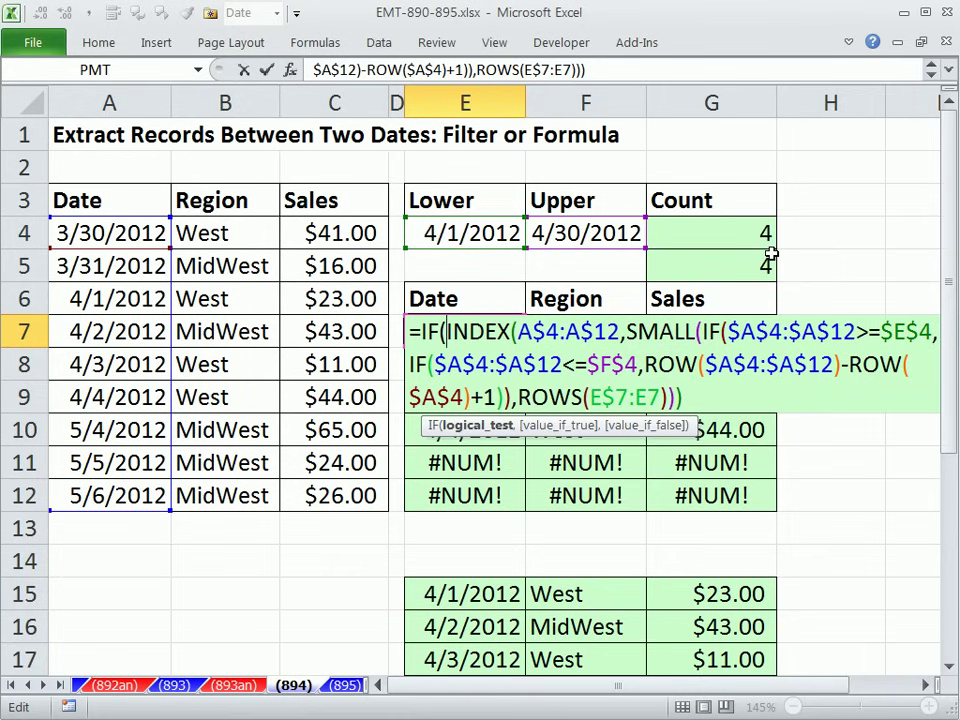
key("ctrl+v")
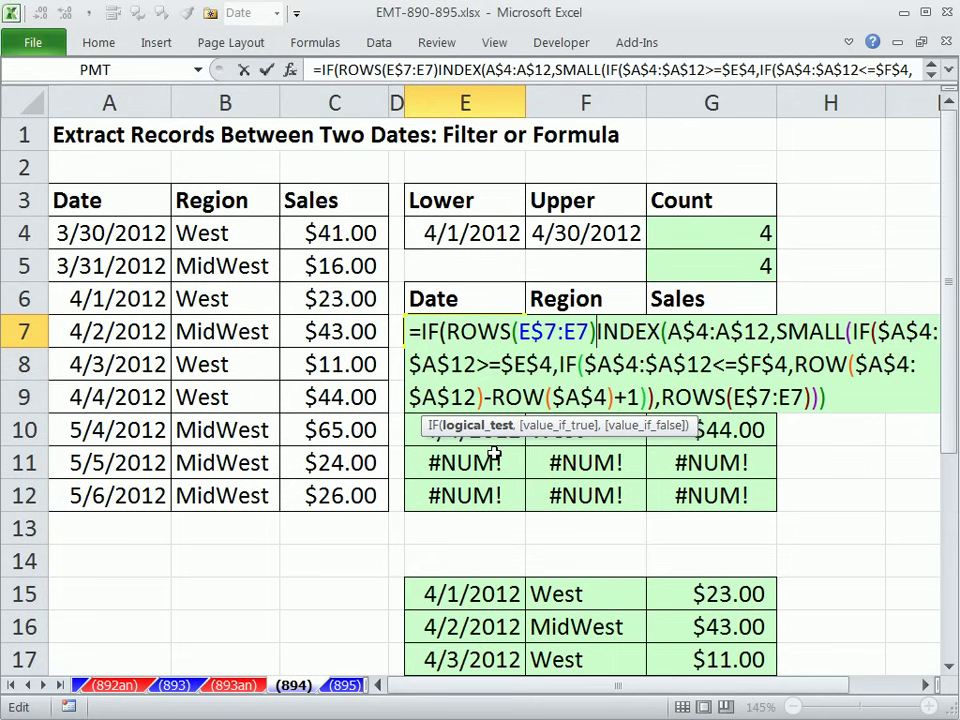
- Complete the outer IF with >$G$4 for its test, "" as the value if true, and a closing parenthesis after INDEX
type(">")
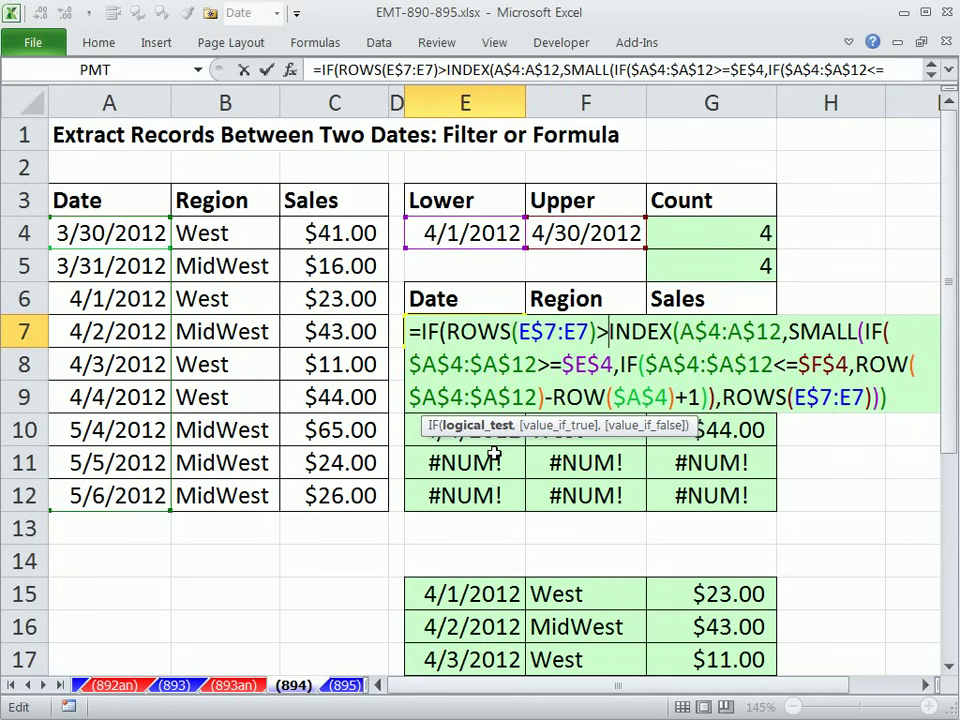
left_click(686, 232)
key("F4")
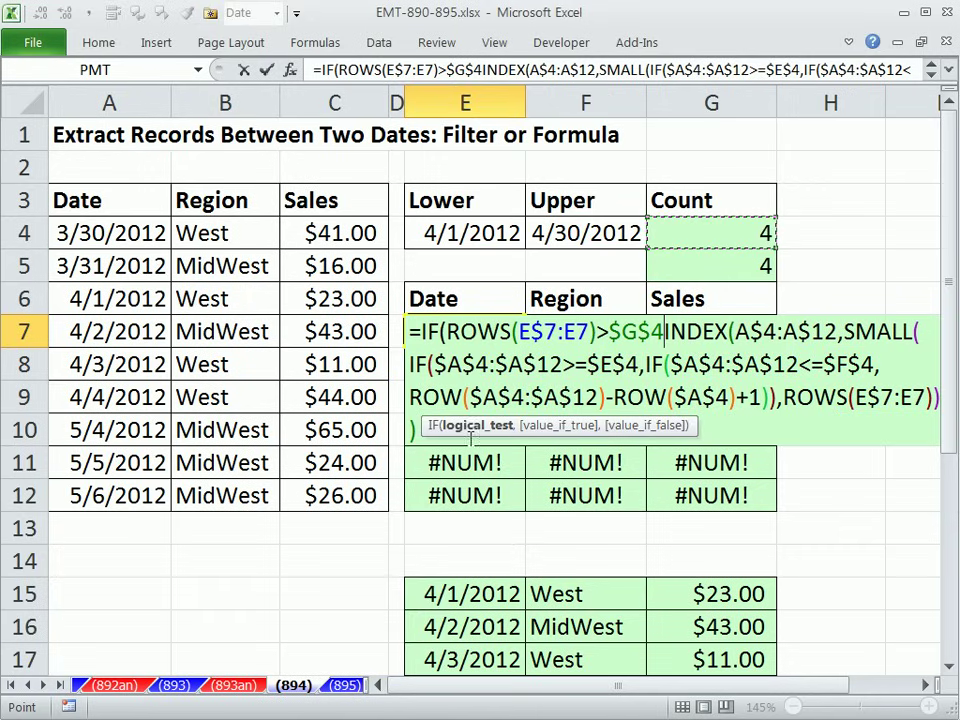
type(",")
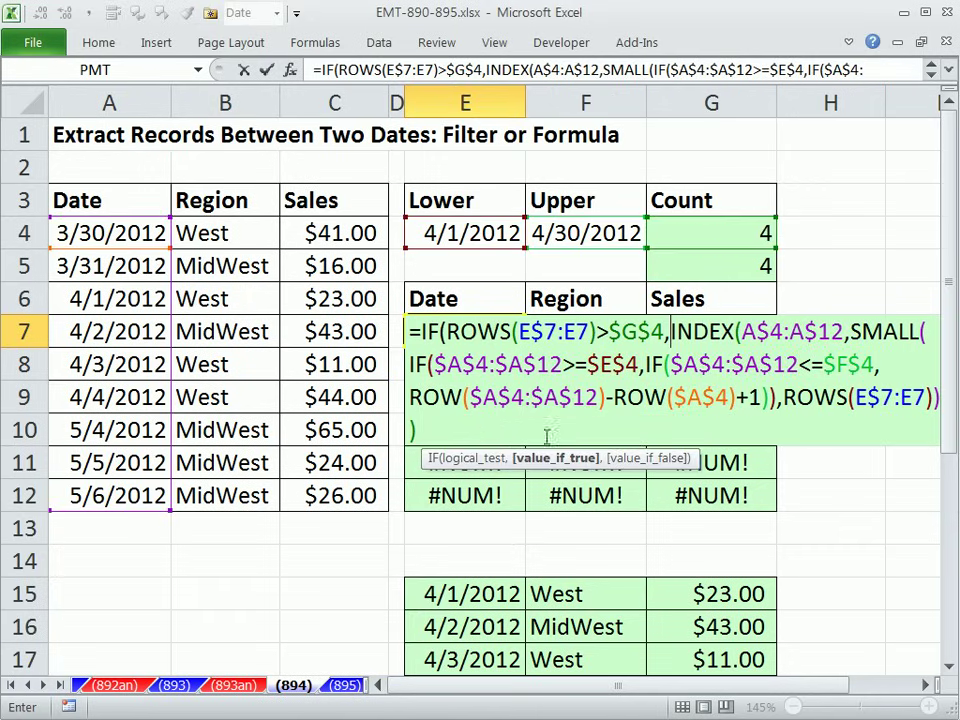
type("\"\"")
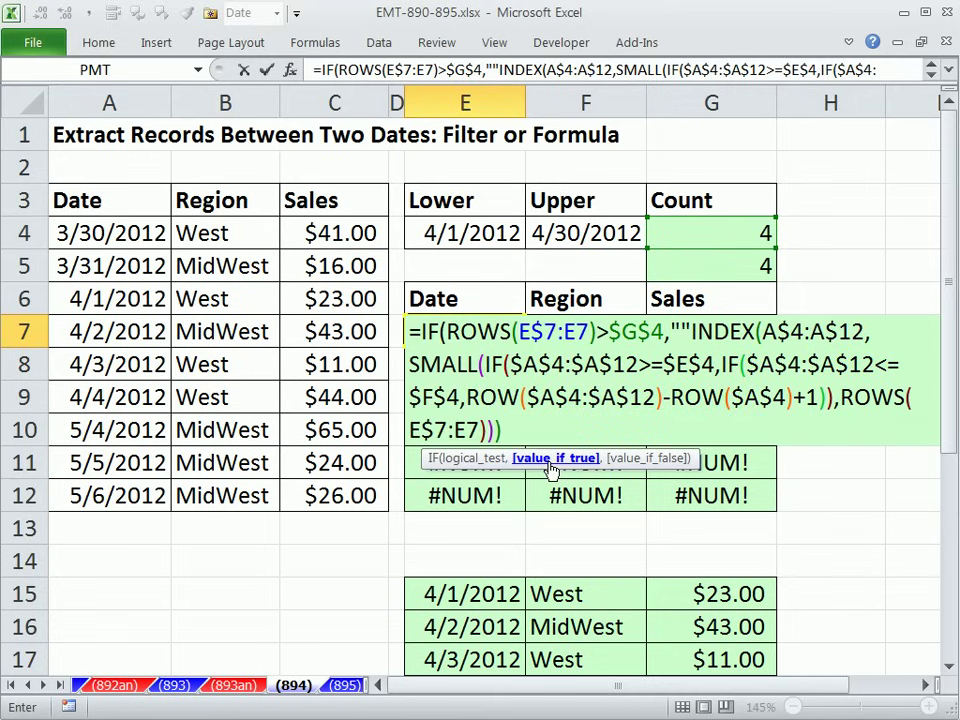
type(",")
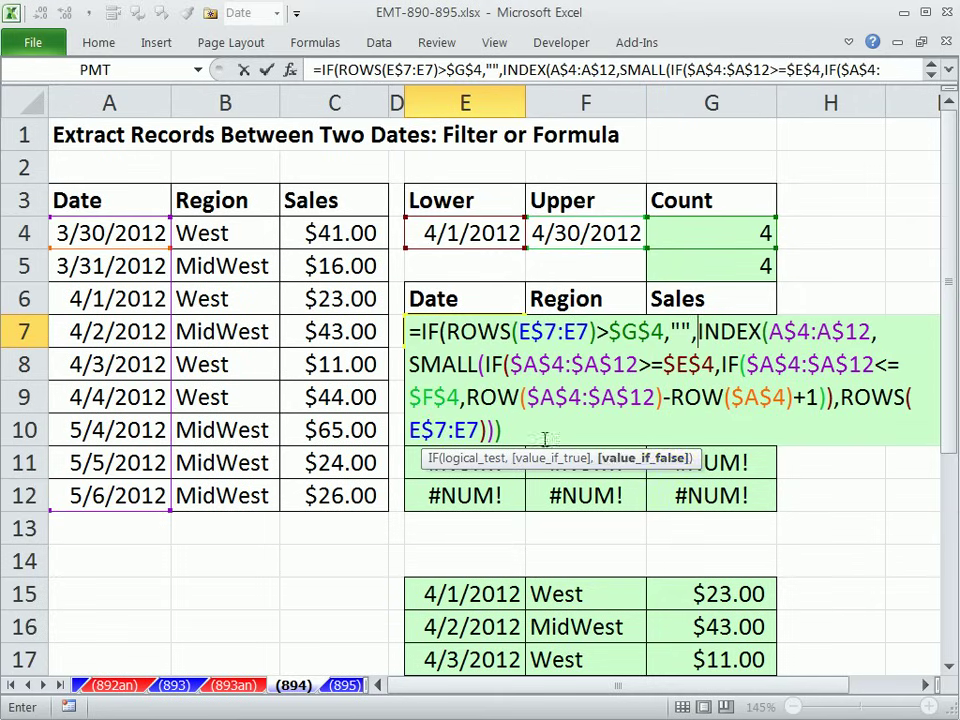
type(")")
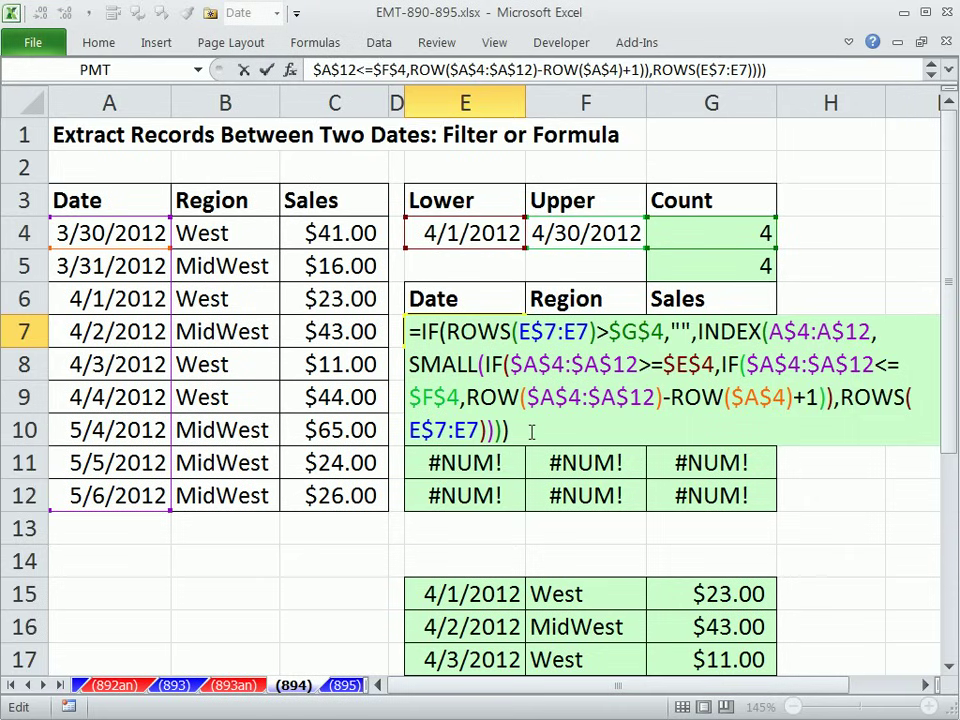
- Enter E7's formula as an array formula and fill it across to G7 without formatting, then down to row 12
key("ctrl+shift+Return")
left_click_drag(525, 347, 753, 345)
left_click(792, 361)
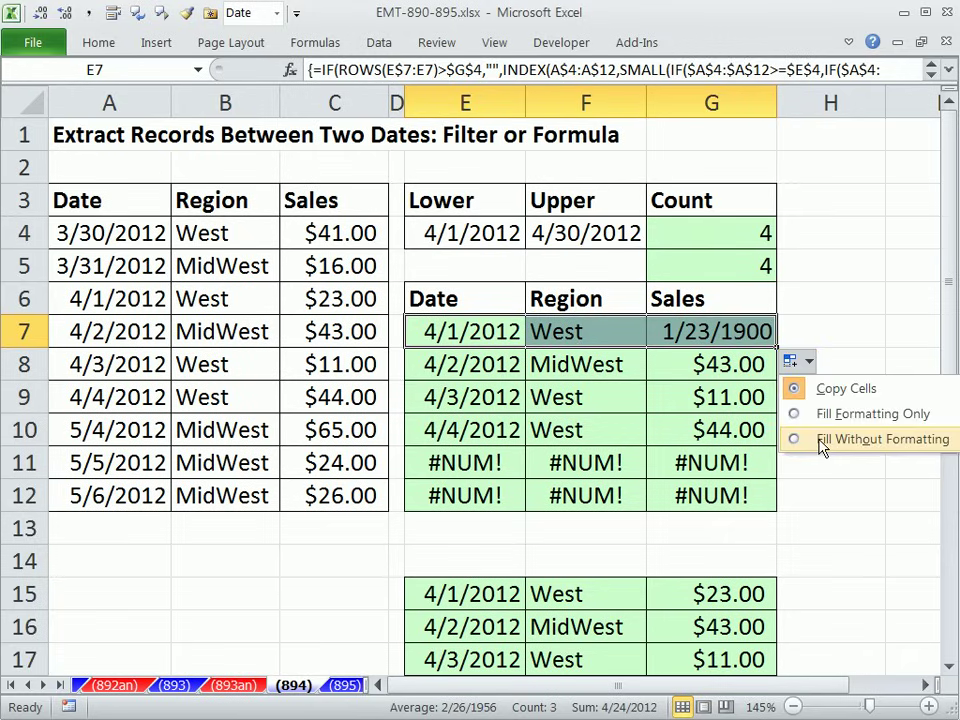
left_click(820, 443)
left_click_drag(776, 347, 778, 508)
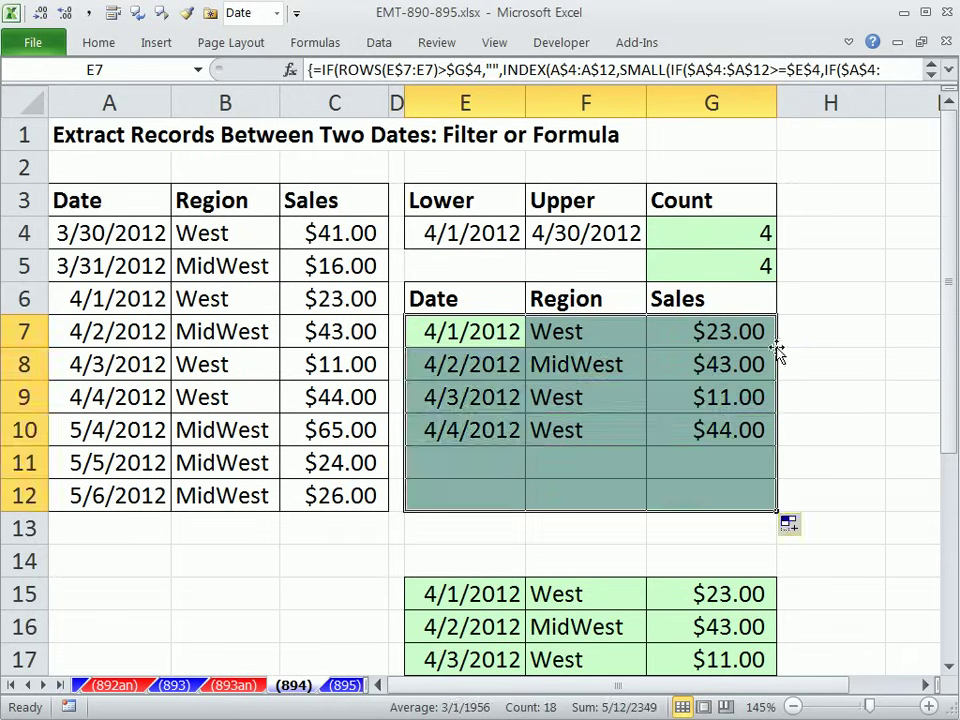
- Change the lower date in E4 to 3/1/2012 to test the extraction formulas
double_click(485, 332)
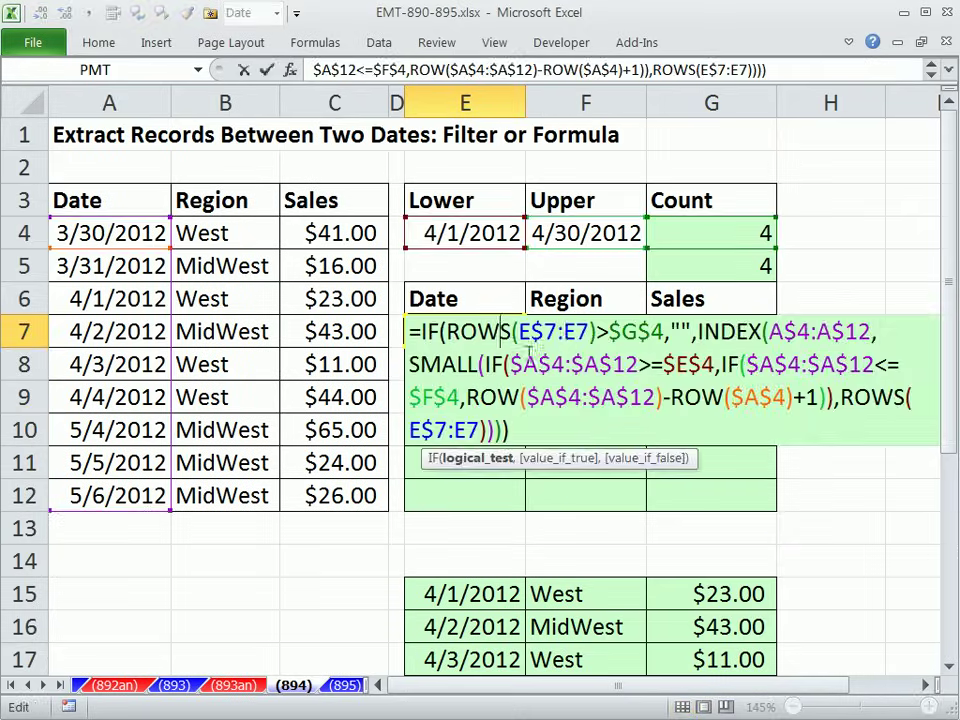
left_click(426, 236)
double_click(431, 234)
double_click(437, 234)
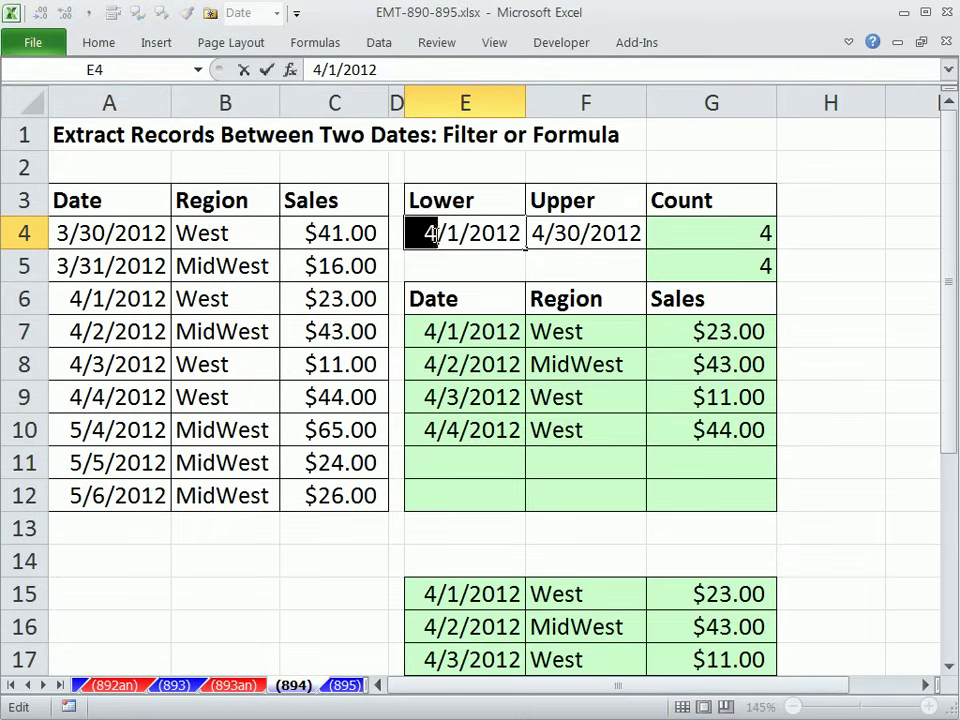
type("3")
key("ctrl+Return")
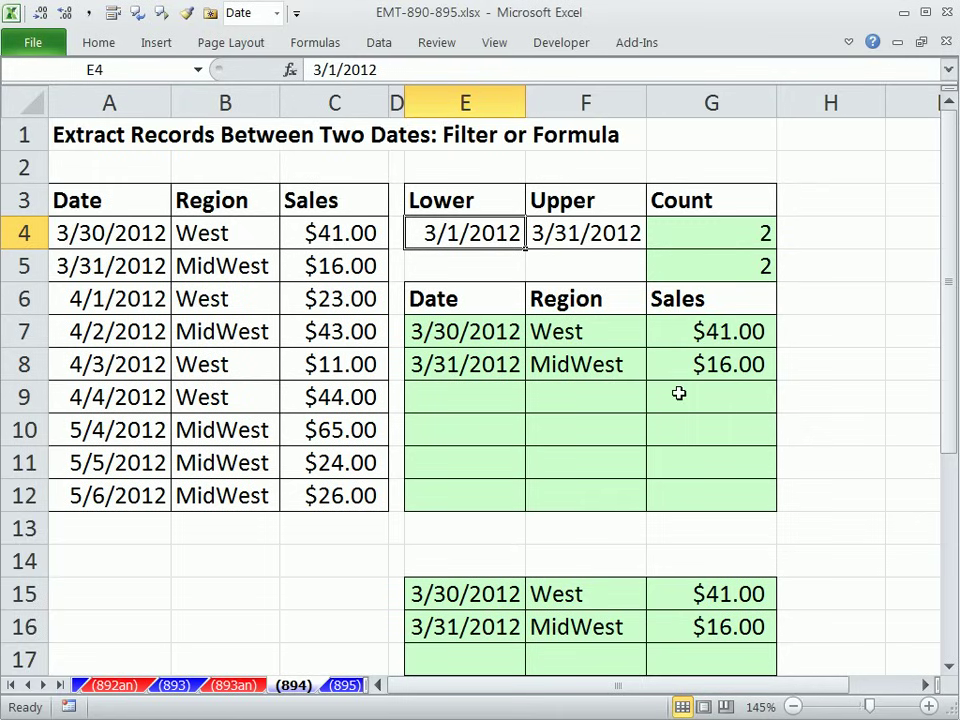
- Compare the IFERROR, INDEX and AGGREGATE formula in E15 with the IF, INDEX and SMALL array formula in E7
scroll(678, 390, "down", 2)
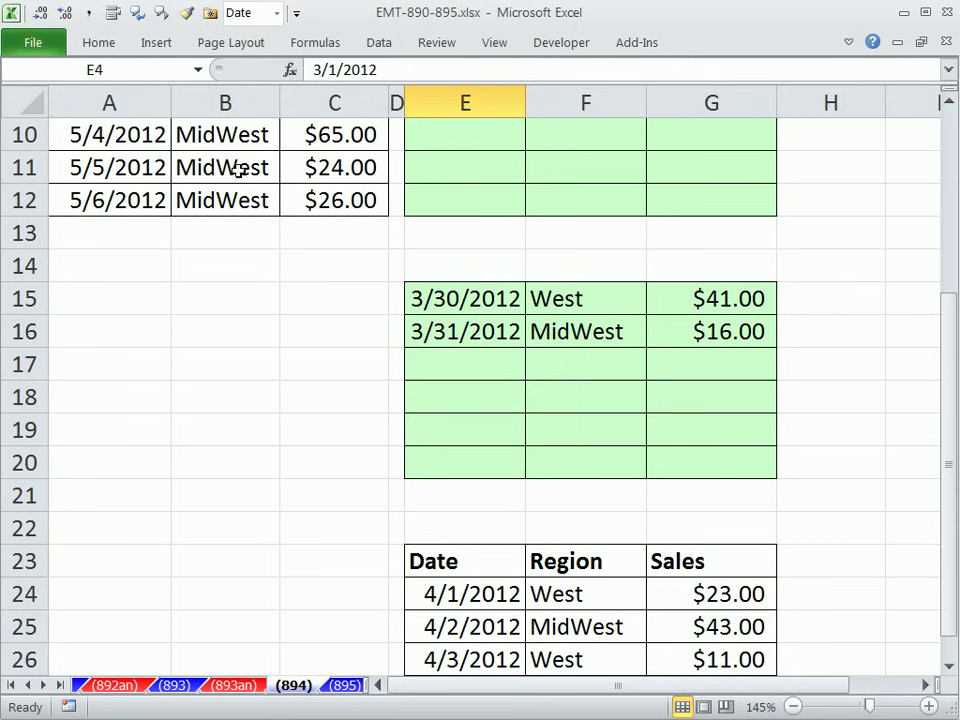
double_click(480, 299)
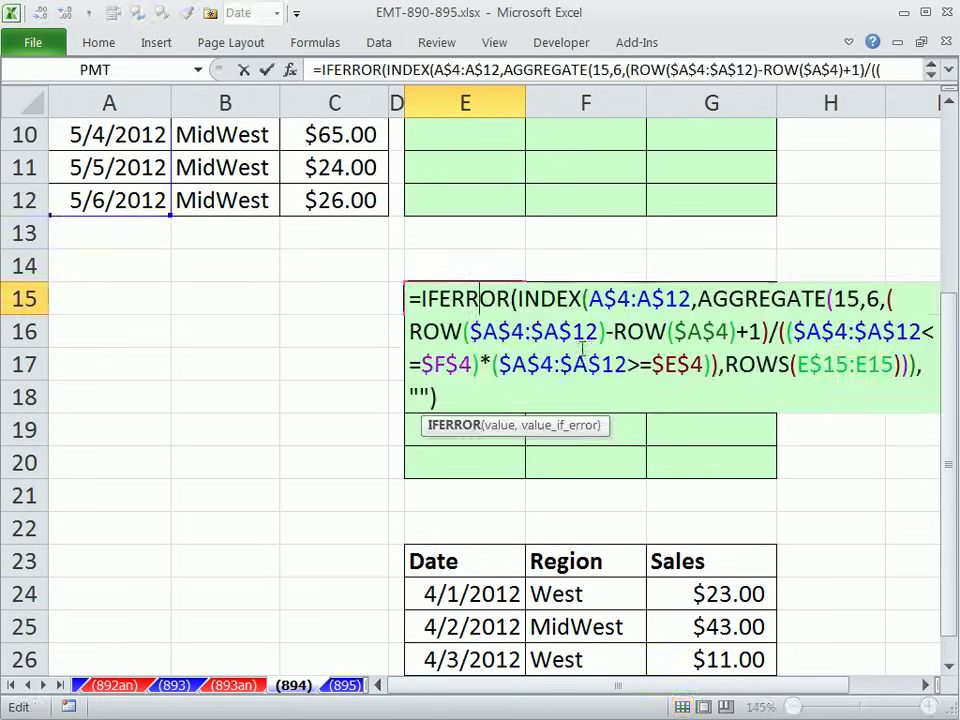
left_click_drag(699, 298, 710, 304)
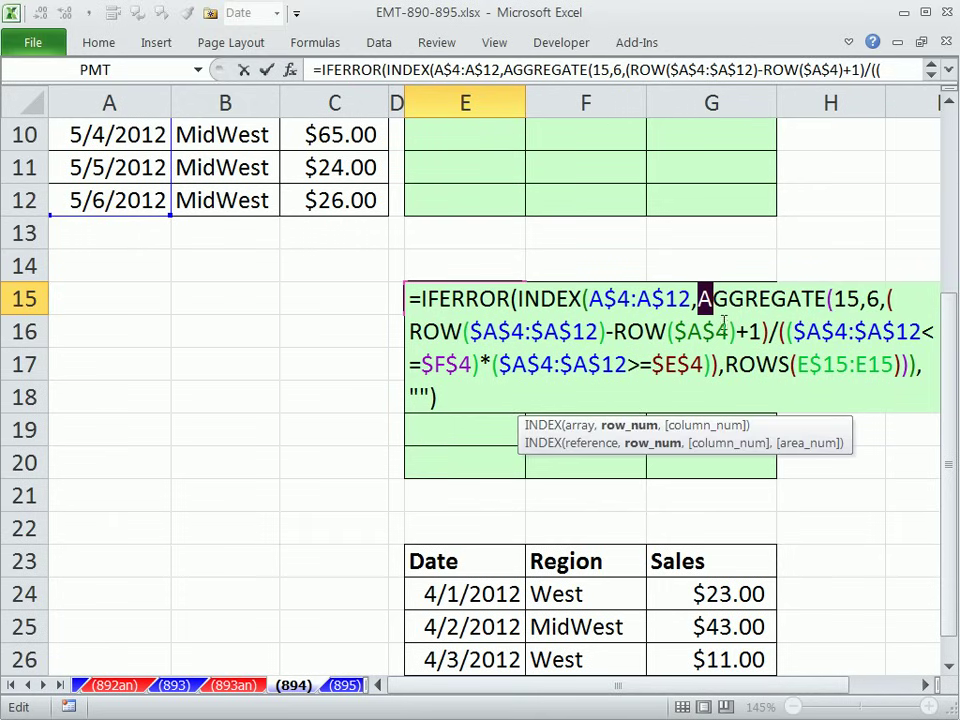
key("Escape")
scroll(728, 331, "up", 3)
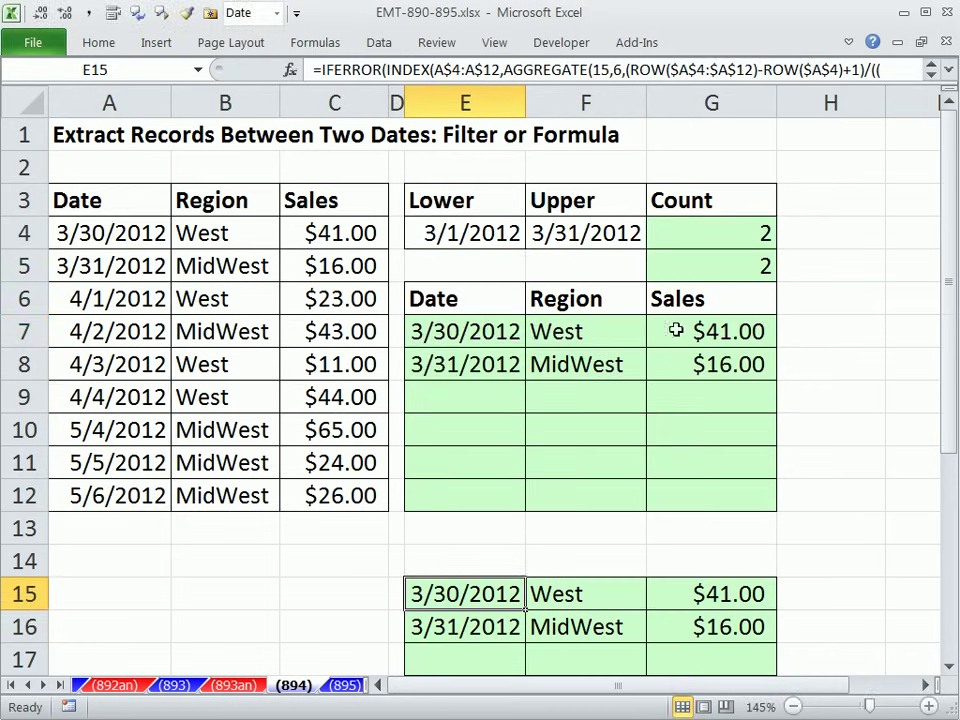
double_click(510, 336)
left_click(512, 331)
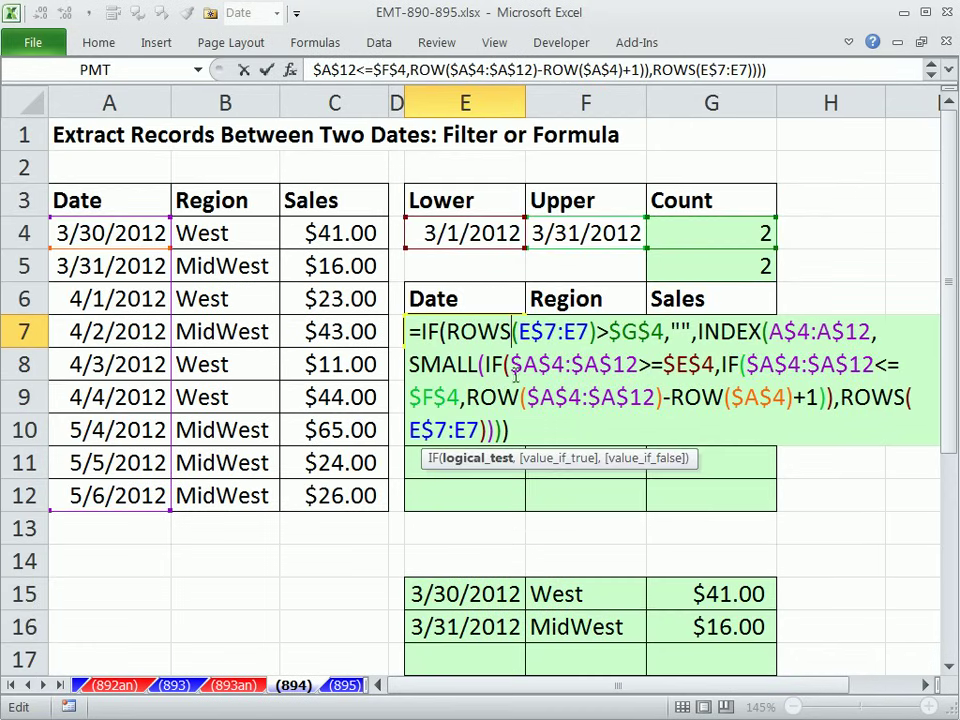
left_click_drag(465, 457, 529, 457)
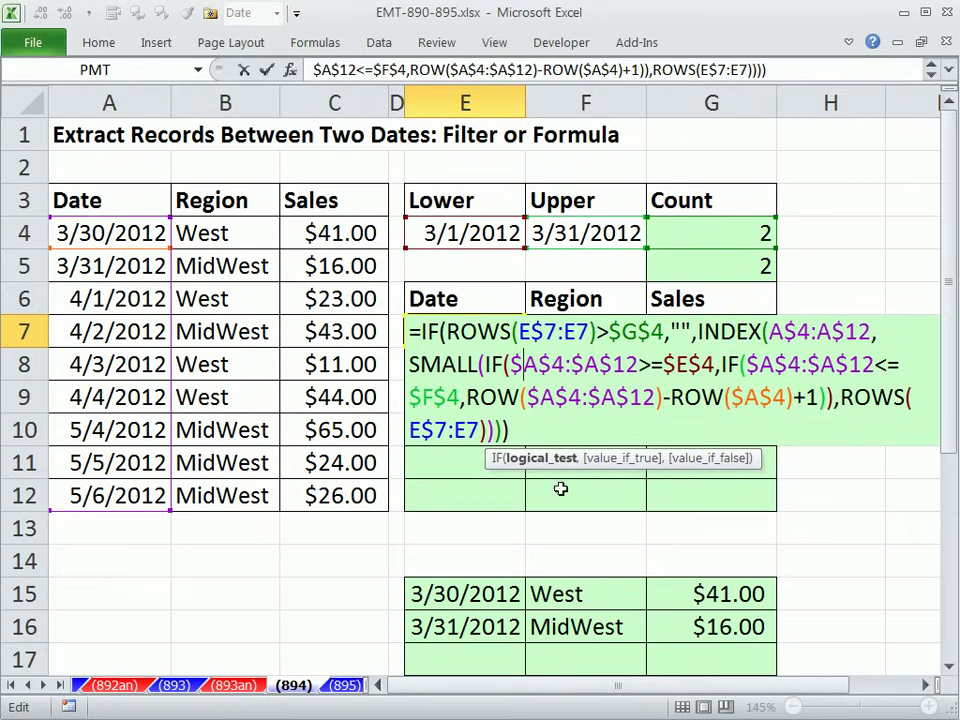
key("ctrl+shift+Return")
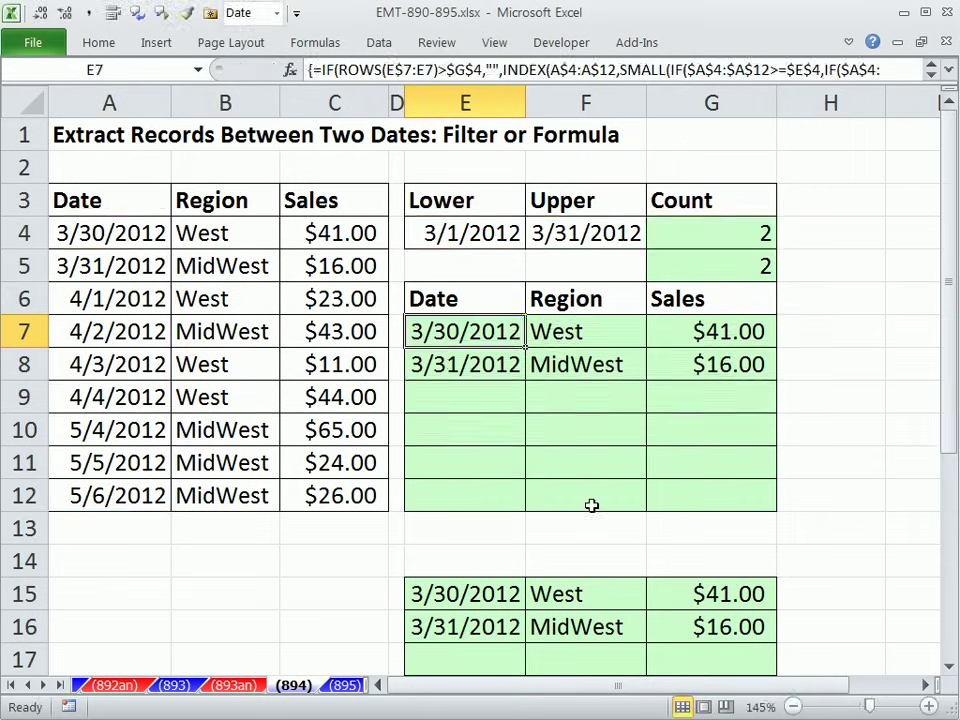
scroll(592, 505, "down", 2)
double_click(471, 394)
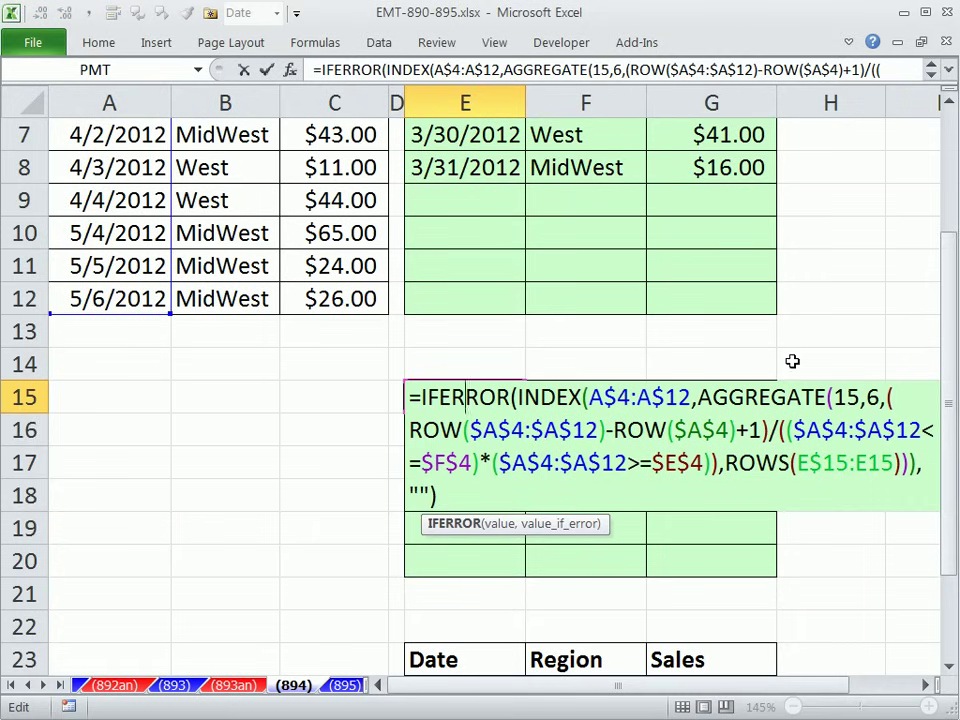
left_click(846, 397)
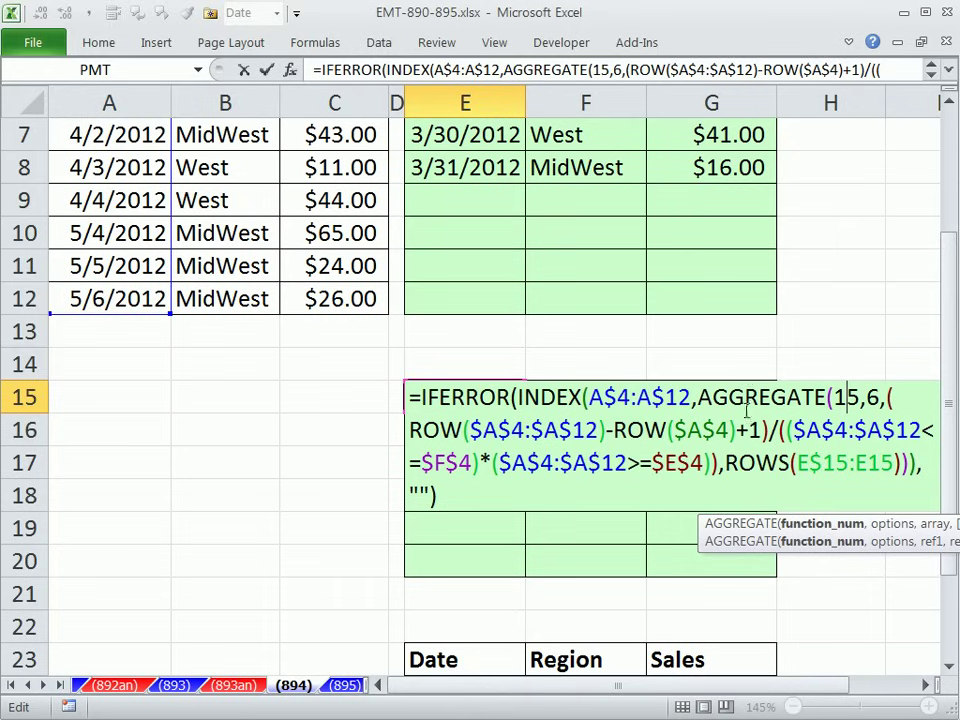
key("ctrl+Return")
scroll(745, 409, "up", 2)
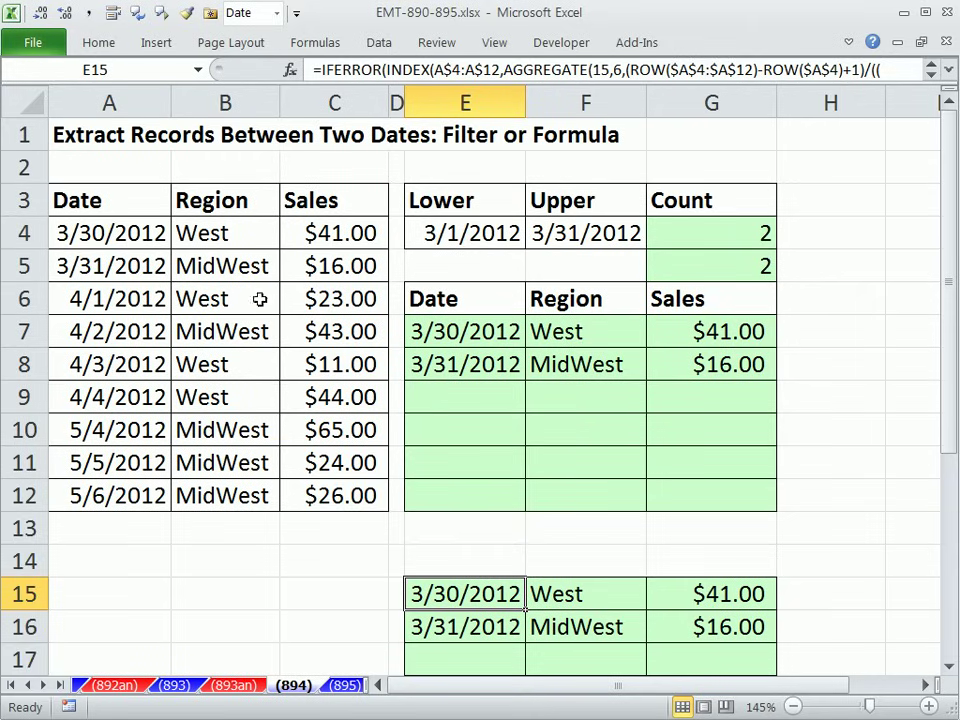
- Convert the data range A3:C12 to a table with headers
left_click(224, 268)
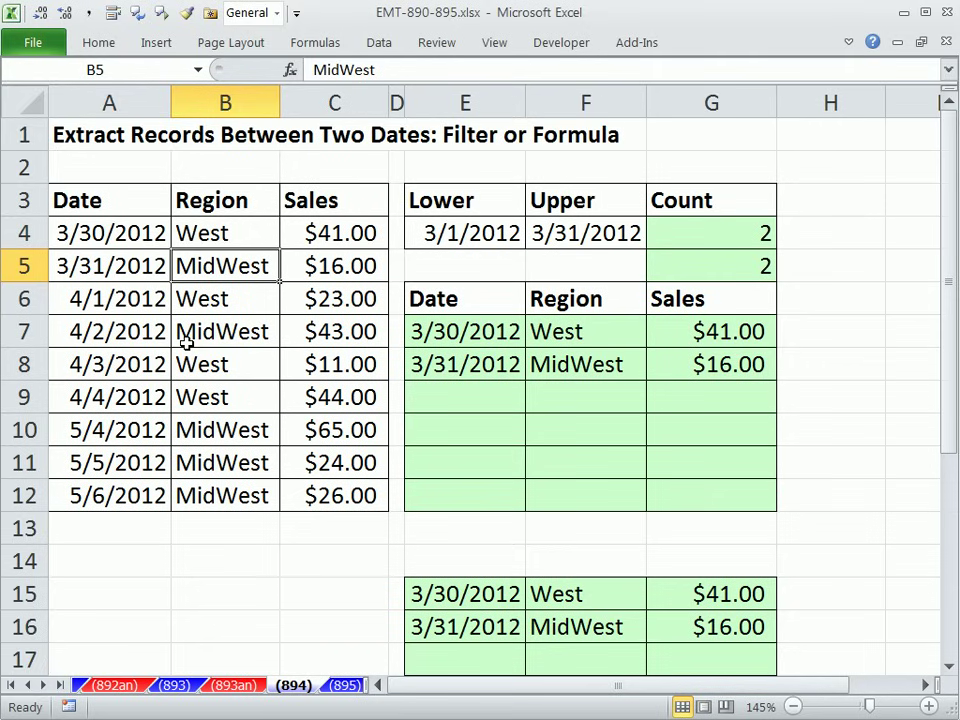
key("ctrl+t")
key("Escape")
key("ctrl+t")
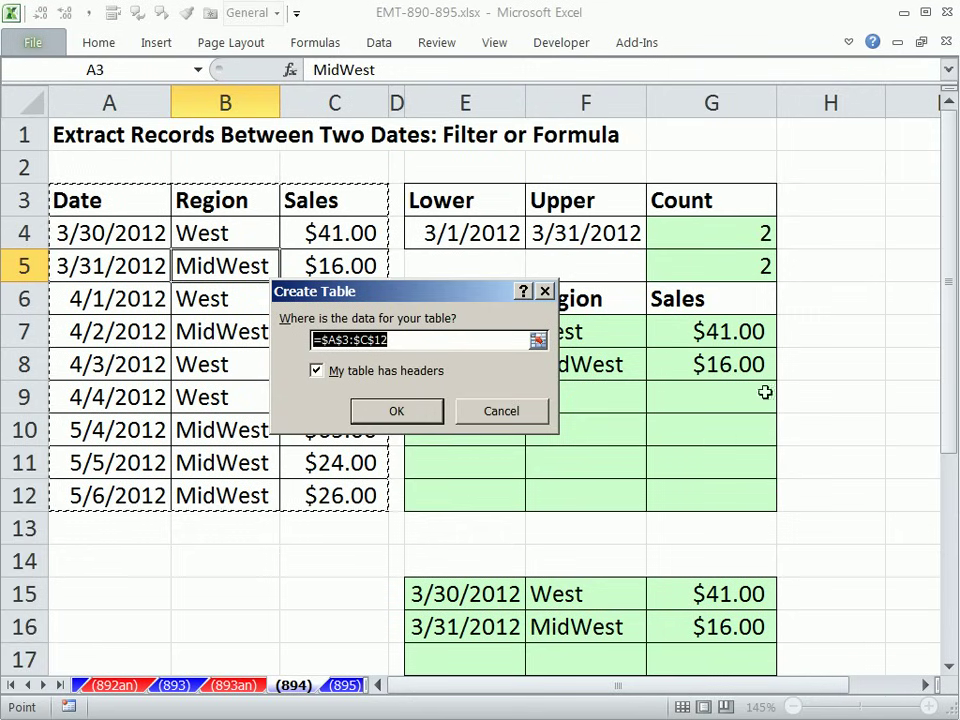
left_click(393, 413)
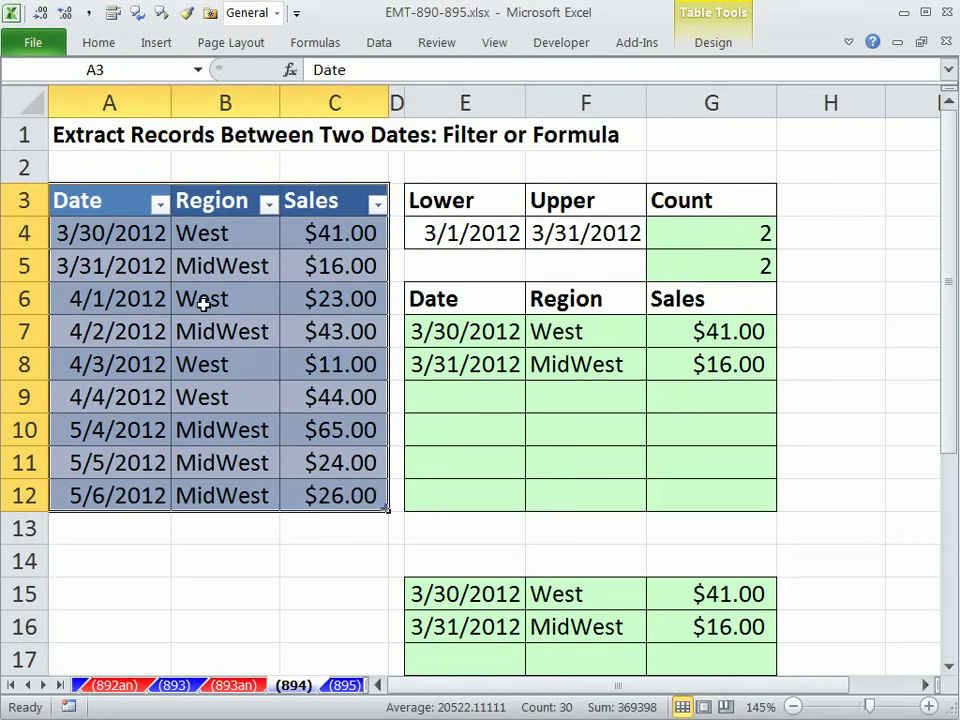
left_click(102, 267)
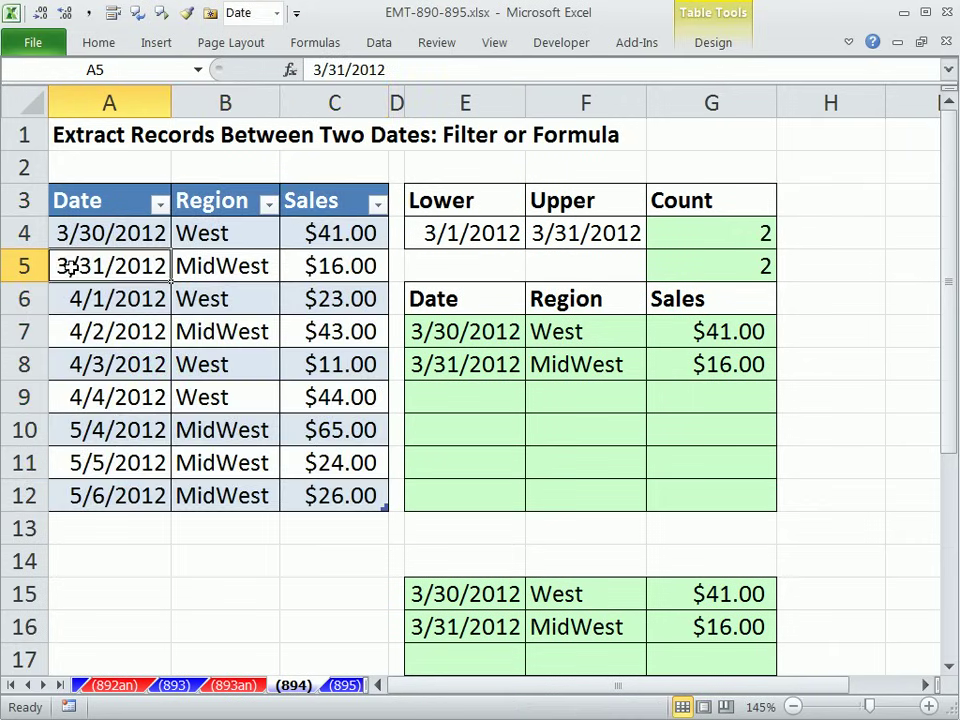
double_click(64, 265)
left_click_drag(57, 265, 115, 266)
key("shift+Left")
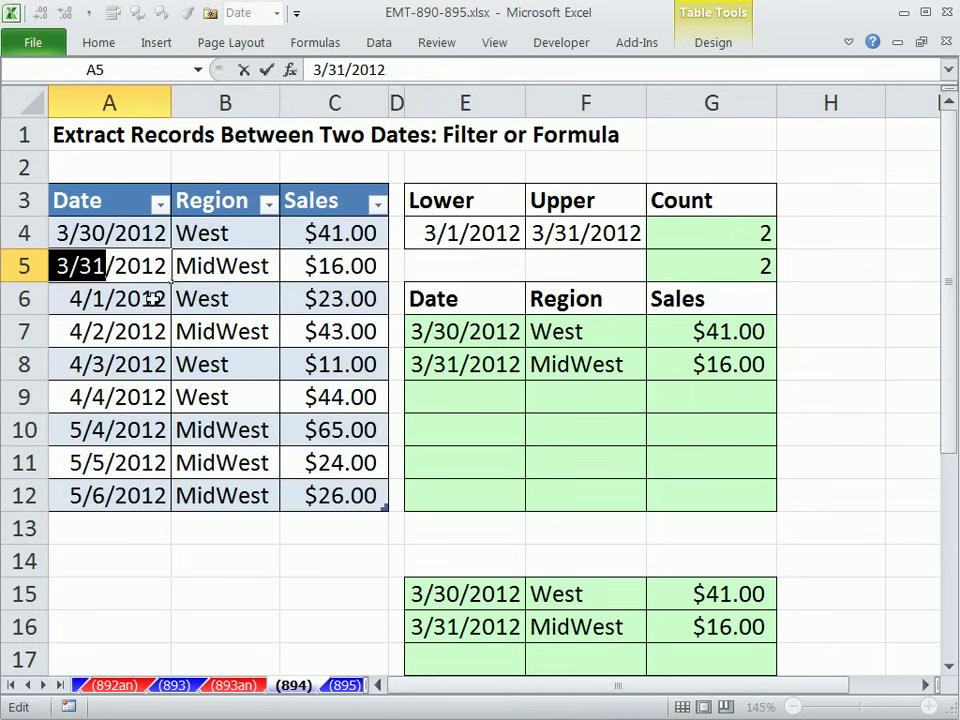
type("4/2")
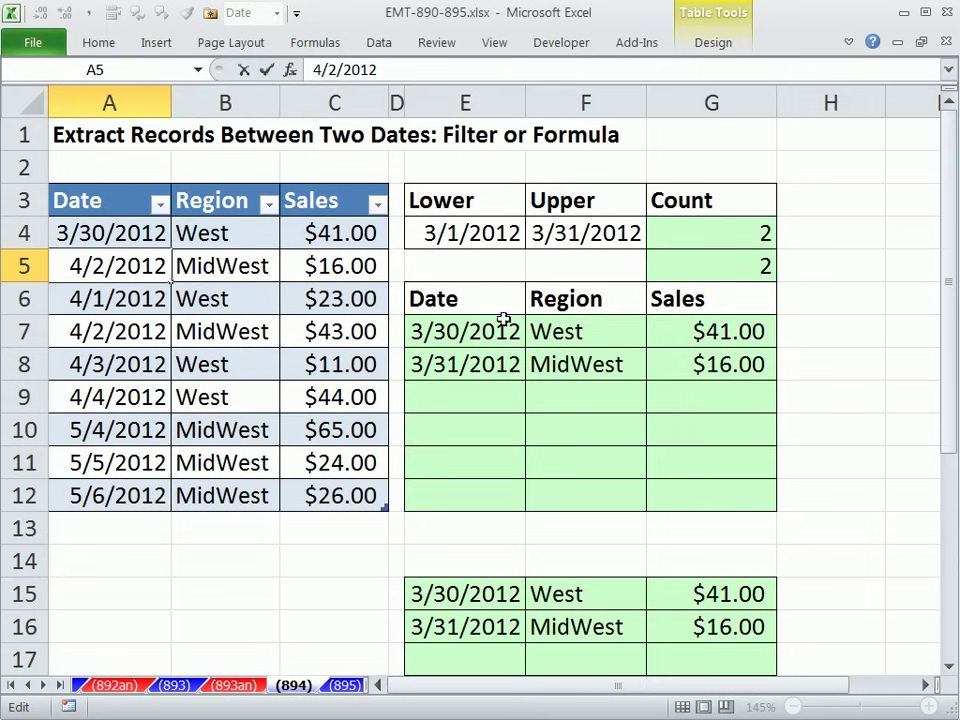
key("Escape")
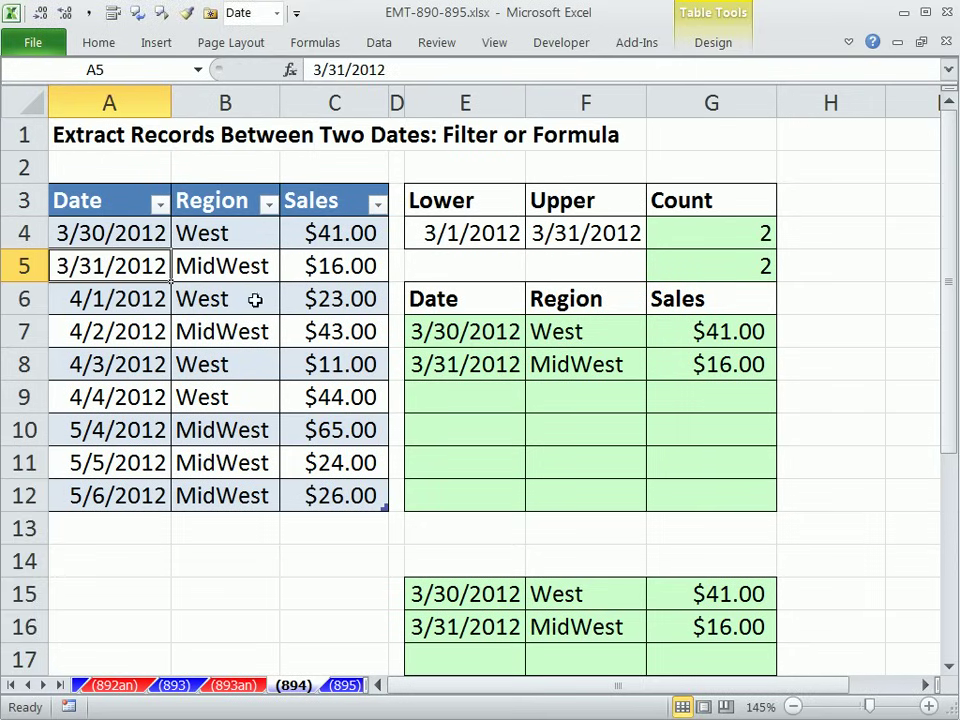
- Change the lower date in E4 to 4/1/2012
left_click(433, 232)
double_click(433, 232)
left_click_drag(412, 233, 437, 233)
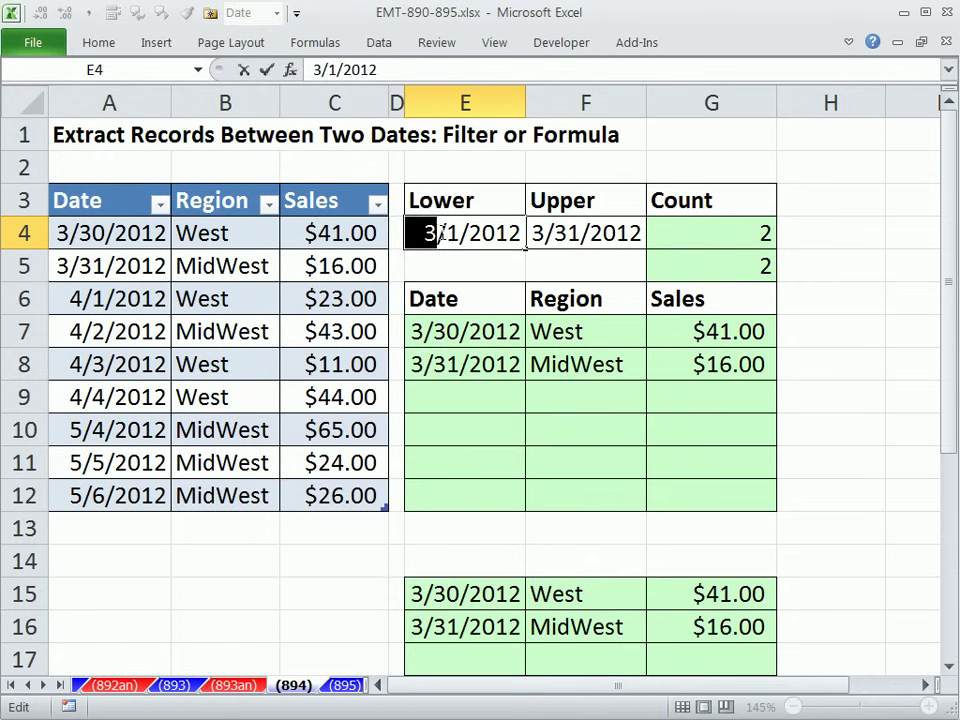
type("4")
key("ctrl+Return")
left_click(88, 298)
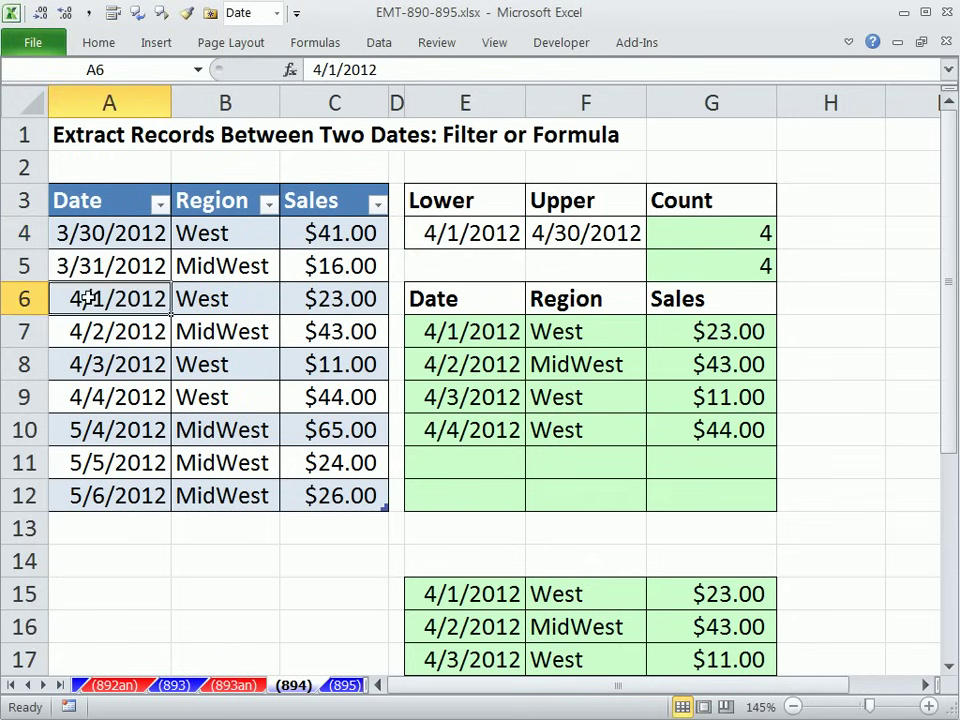
double_click(88, 298)
left_click_drag(70, 298, 93, 298)
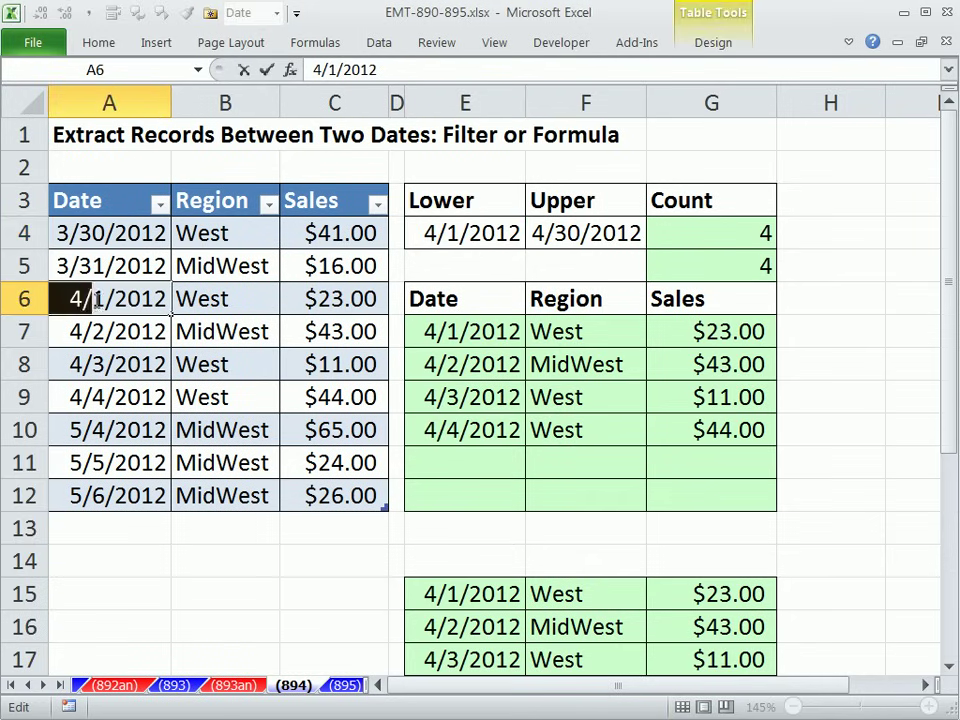
key("Escape")
- Test the extraction by changing the record date in A5 to 4/1/2012, and undo the change
left_click(62, 266)
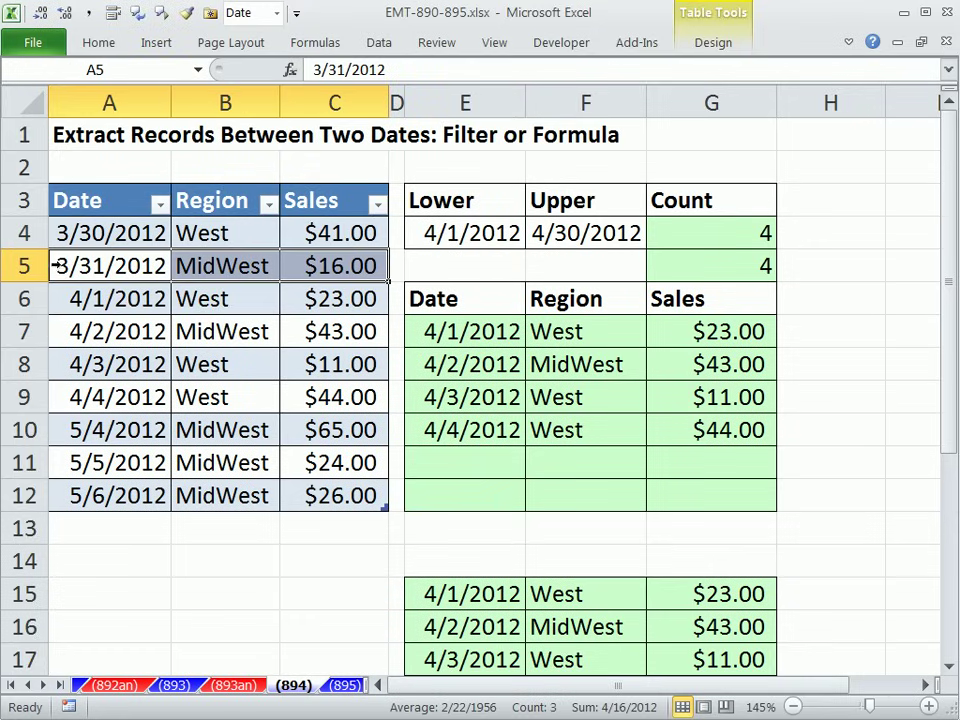
left_click(72, 266)
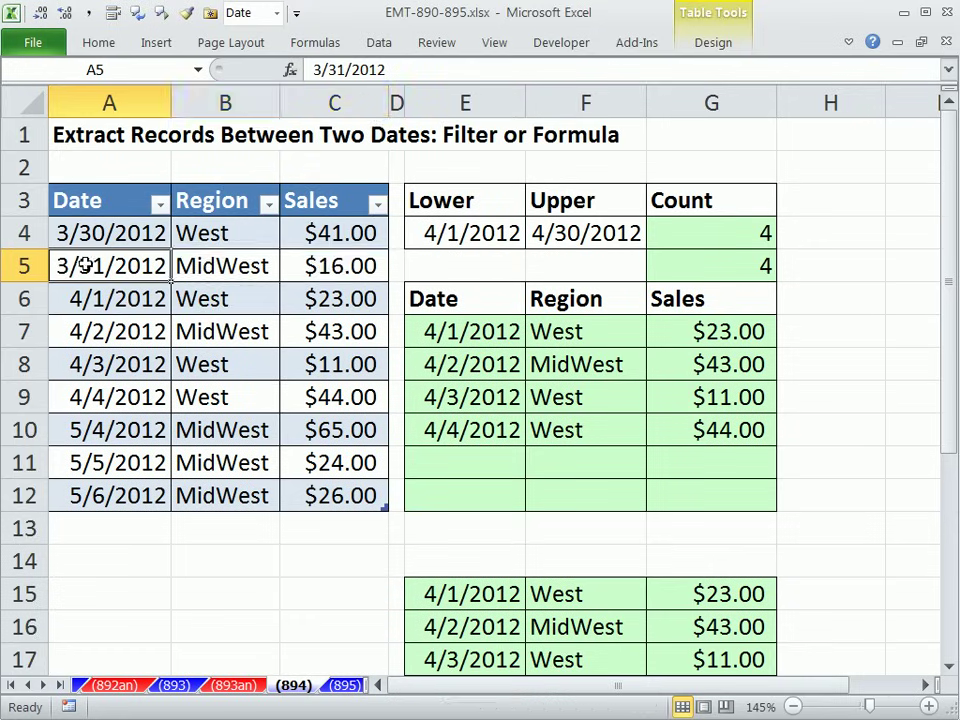
double_click(106, 266)
left_click_drag(106, 266, 76, 300)
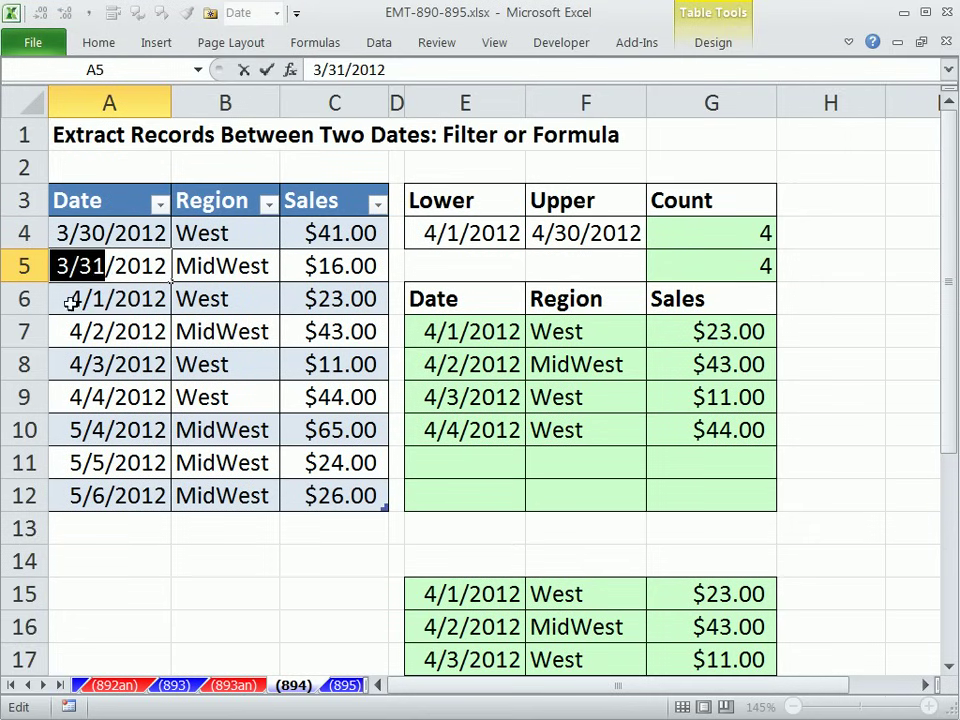
type("4/1")
key("ctrl+Return")
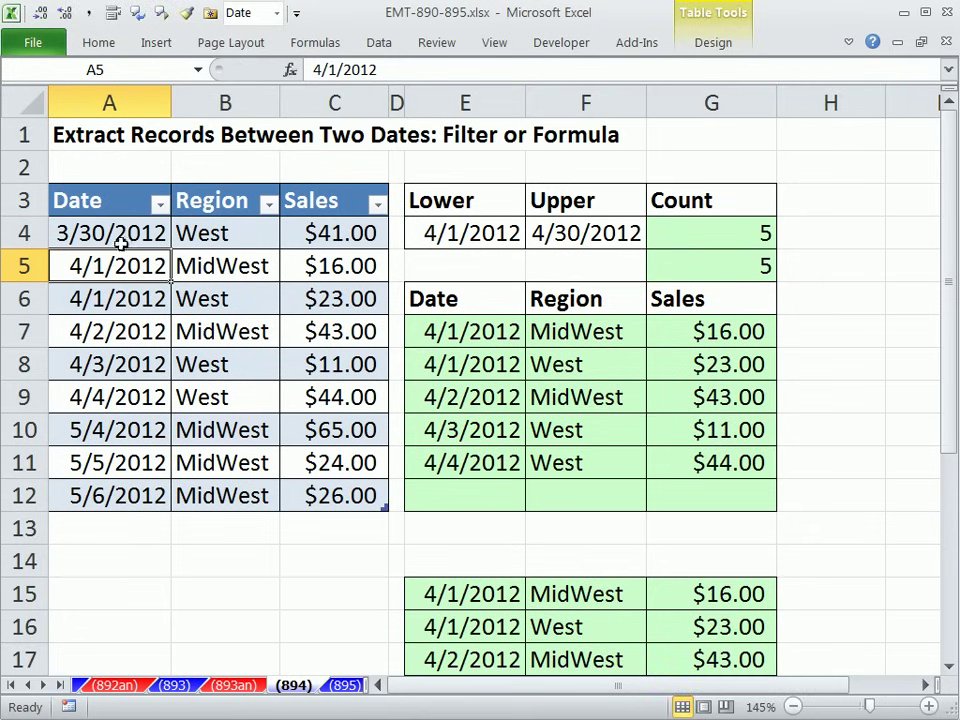
key("ctrl+z")
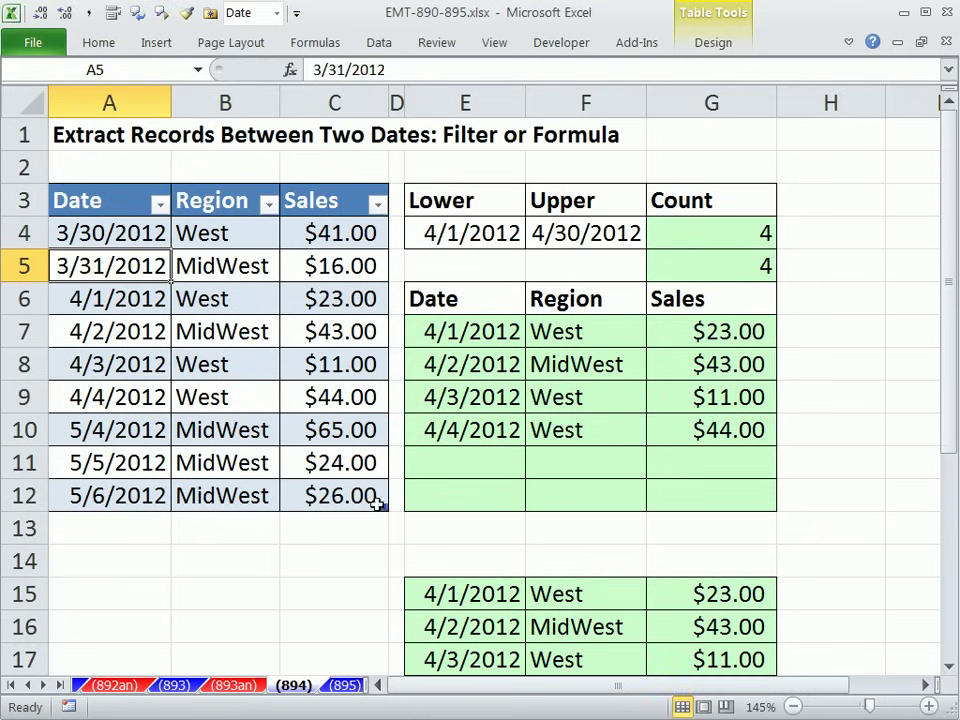
- Try adding a blank row after the table's last record, and undo it
left_click(341, 498)
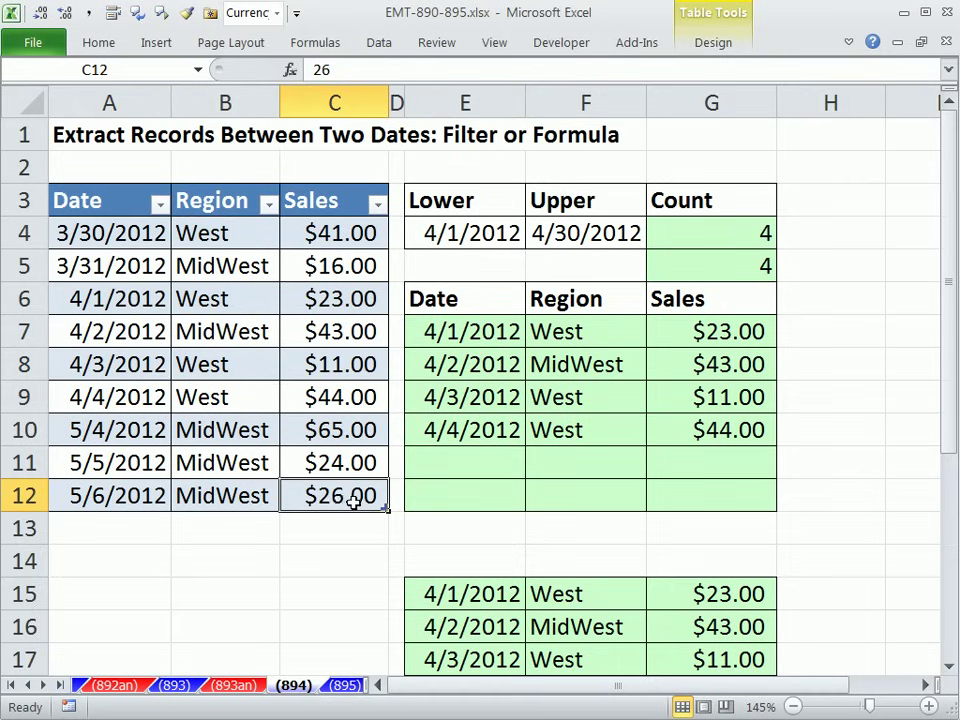
key("Tab")
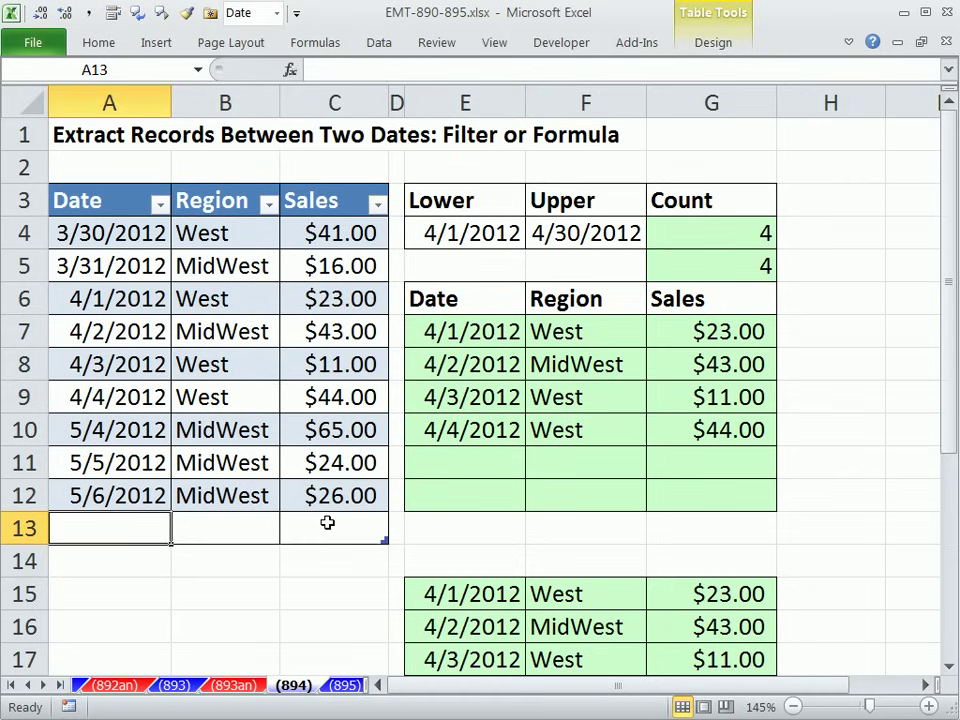
key("ctrl+z")
- Add a record directly below the table in row 13 with date 4/15/2012, region MidWest and sales 43
left_click(94, 523)
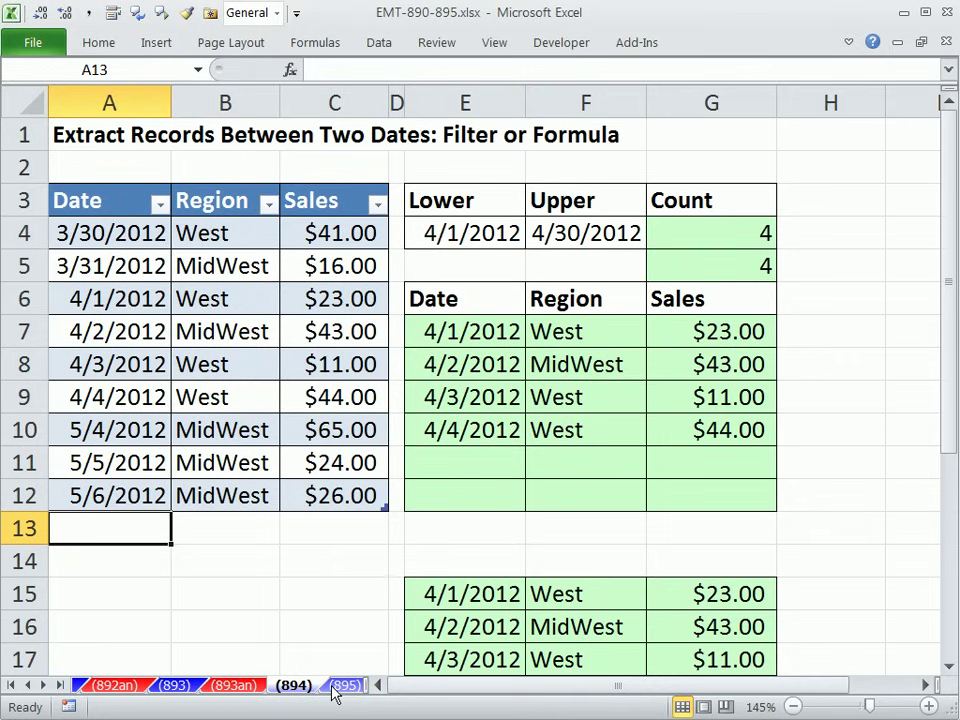
type("4/1")
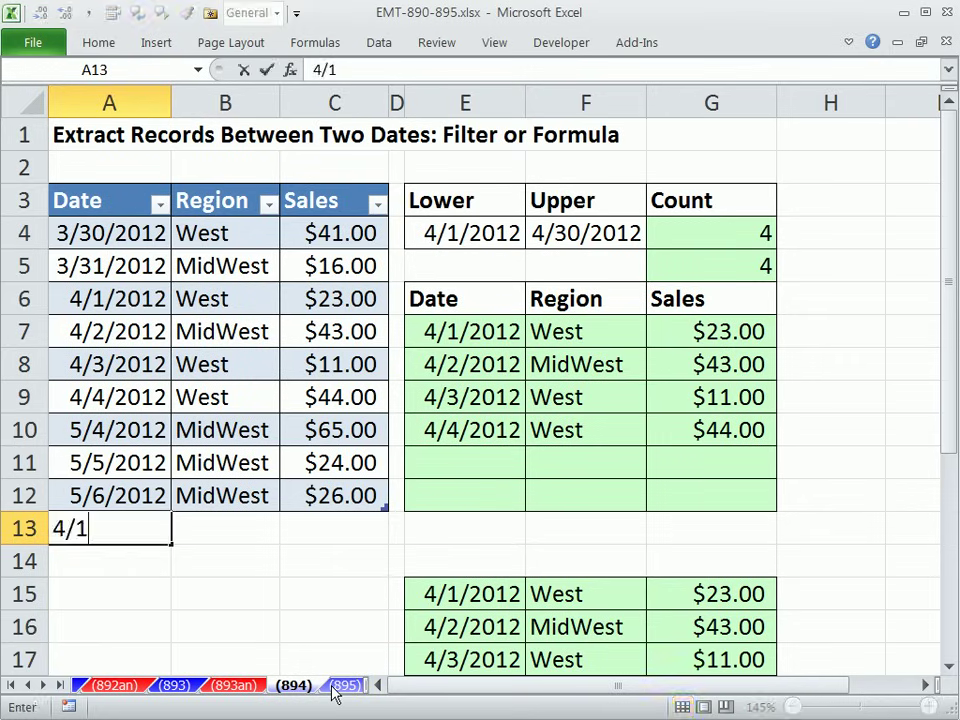
type("5/2012")
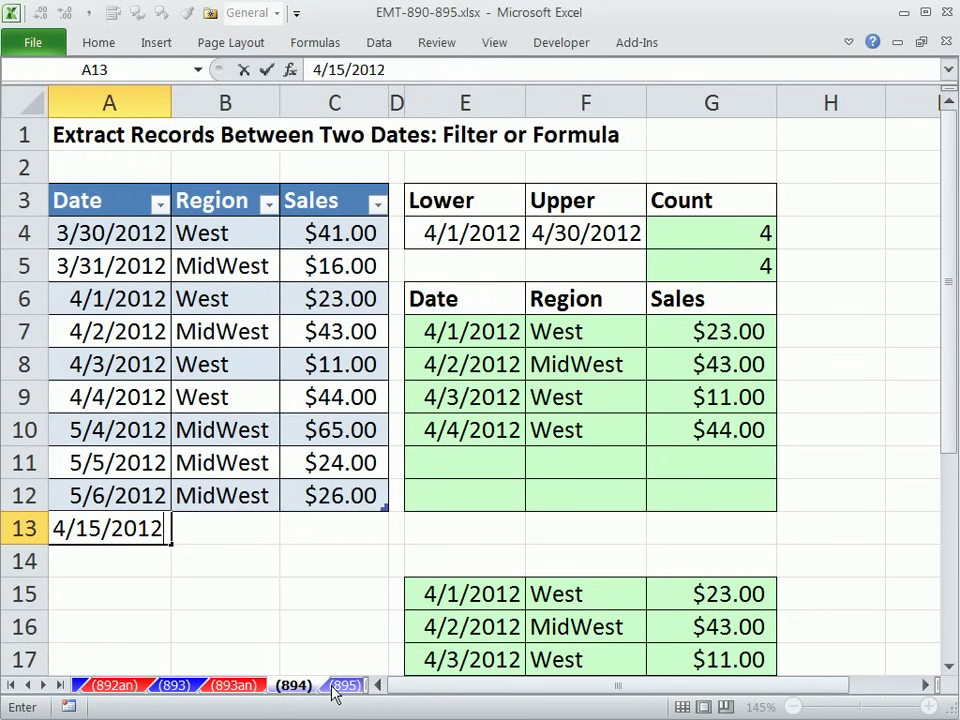
key("Tab")
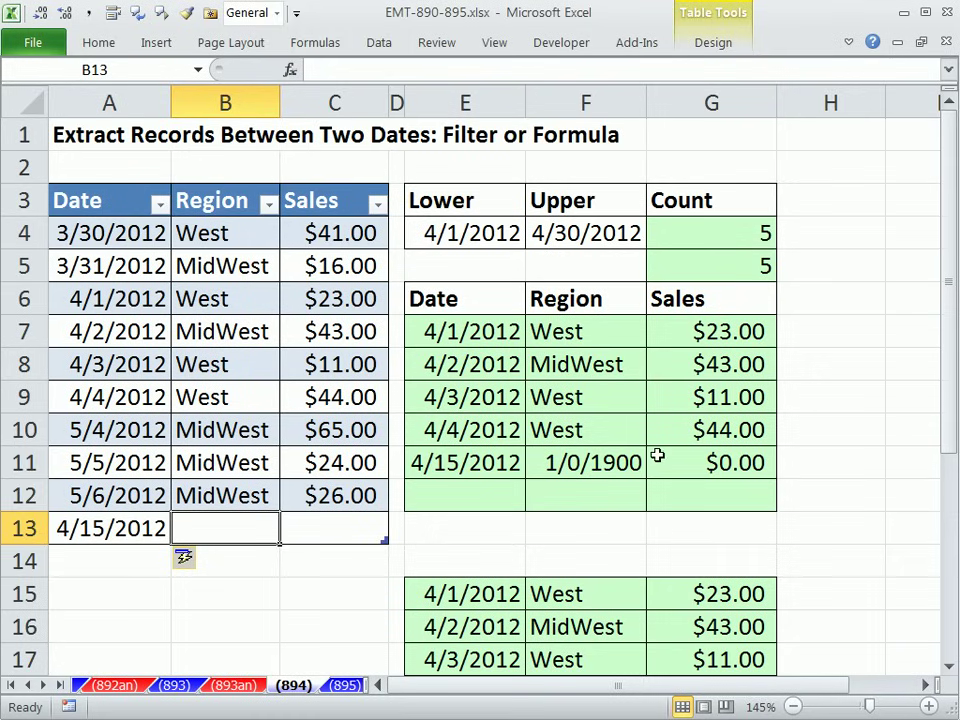
type("m")
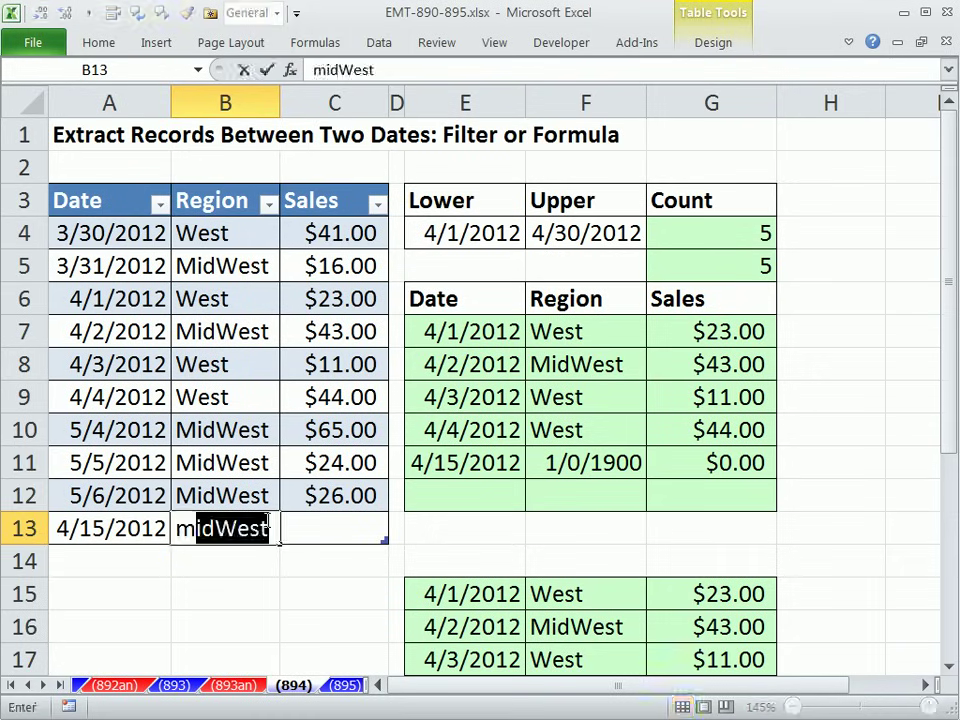
key("Tab")
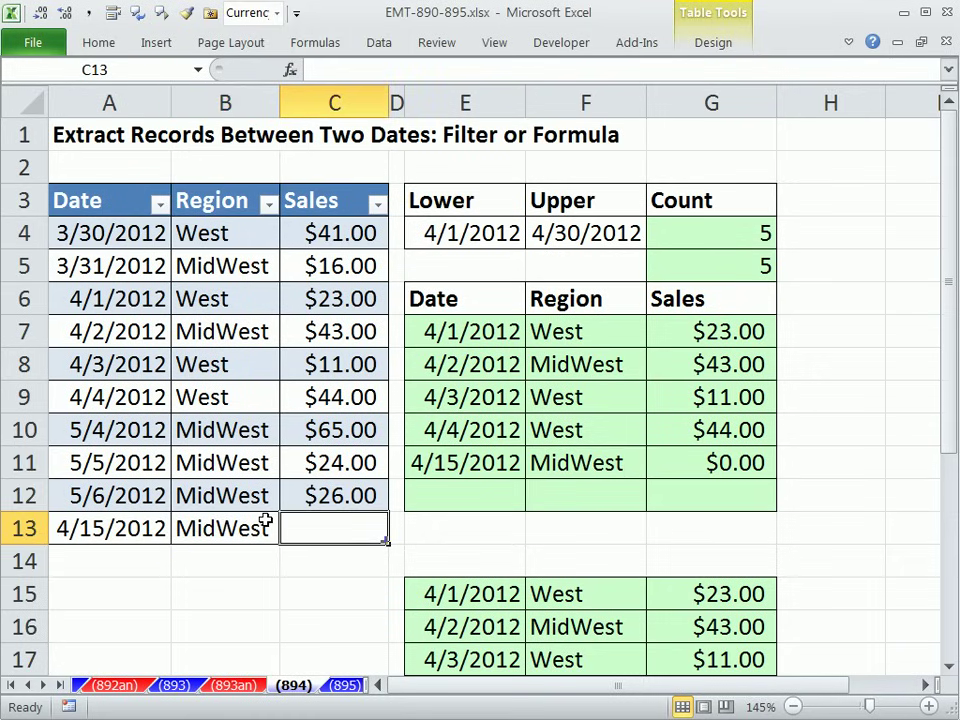
type("43")
key("ctrl+Return")
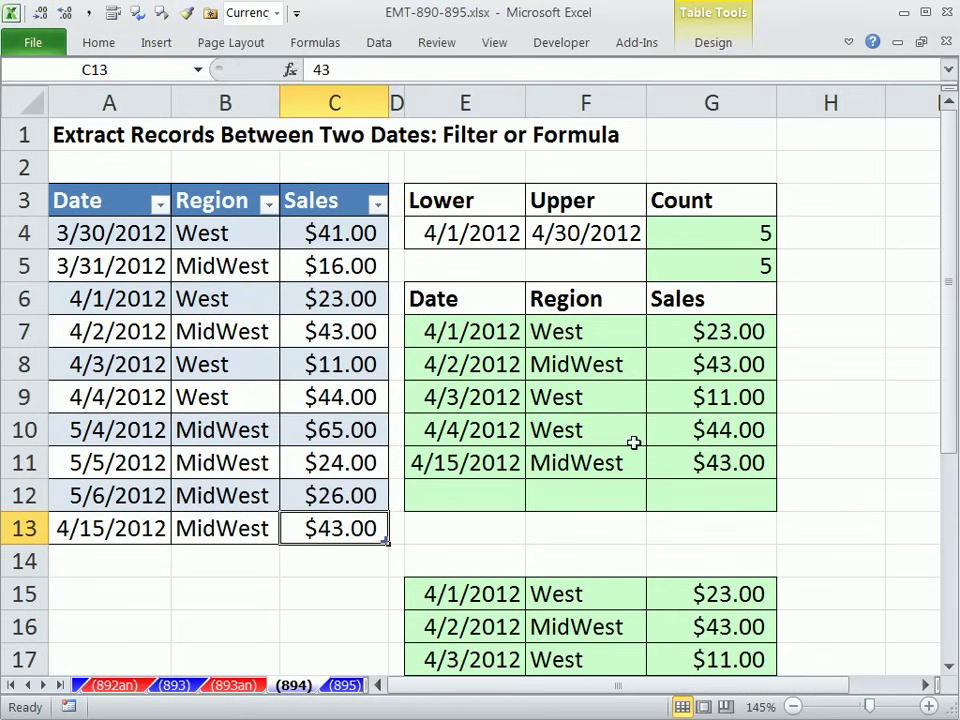
- Check the table ranges referenced in E7's array formula and look over the extracted records
double_click(477, 331)
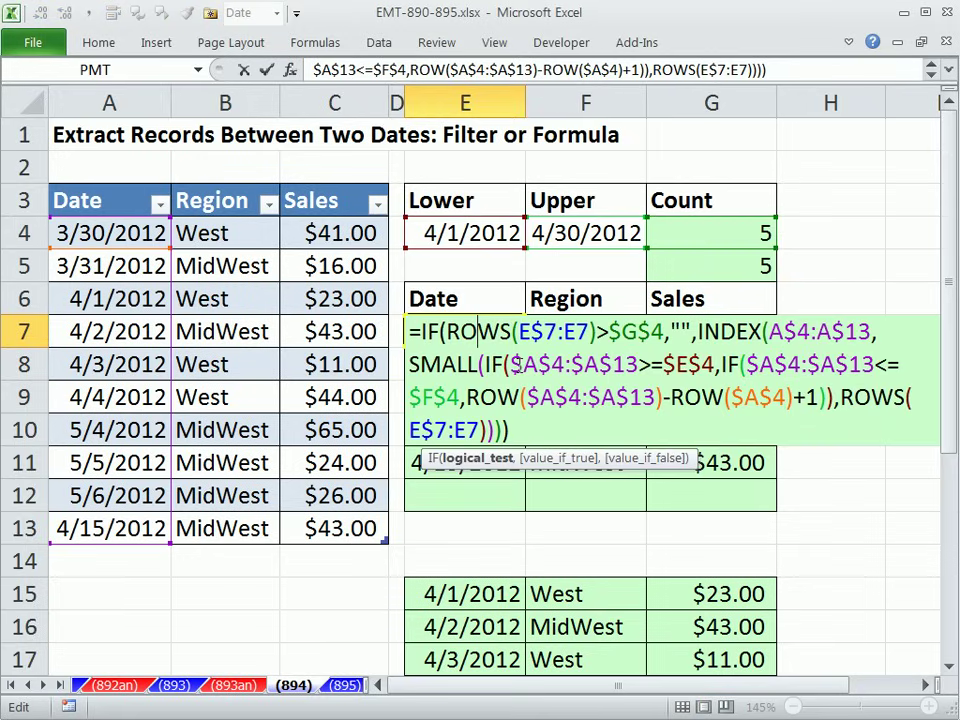
key("ctrl+shift+Return")
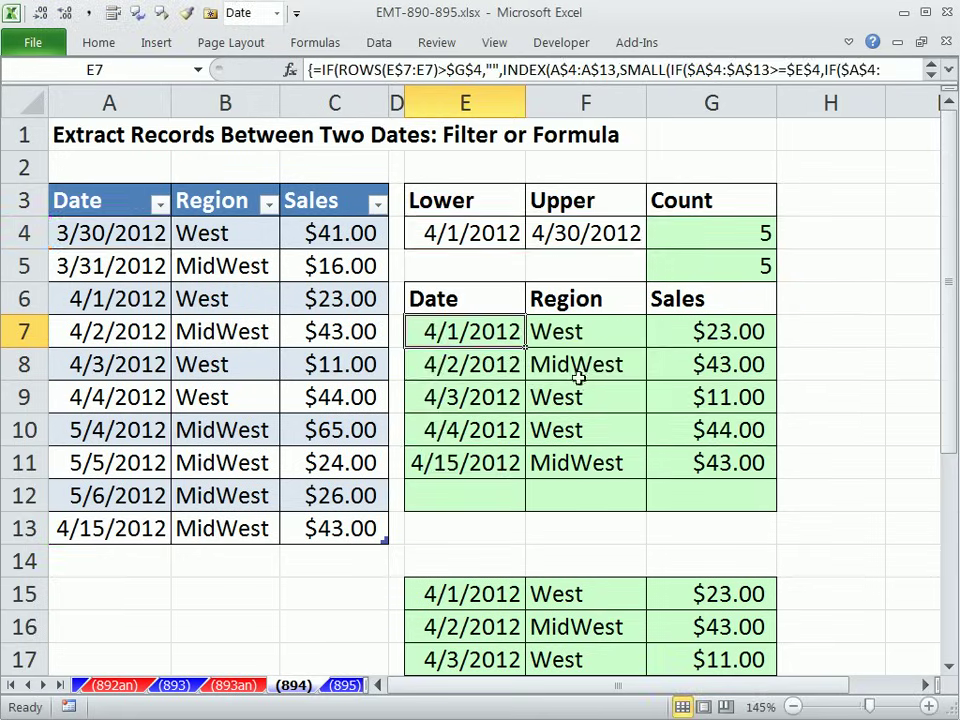
scroll(574, 380, "down", 4)
scroll(588, 473, "up", 4)
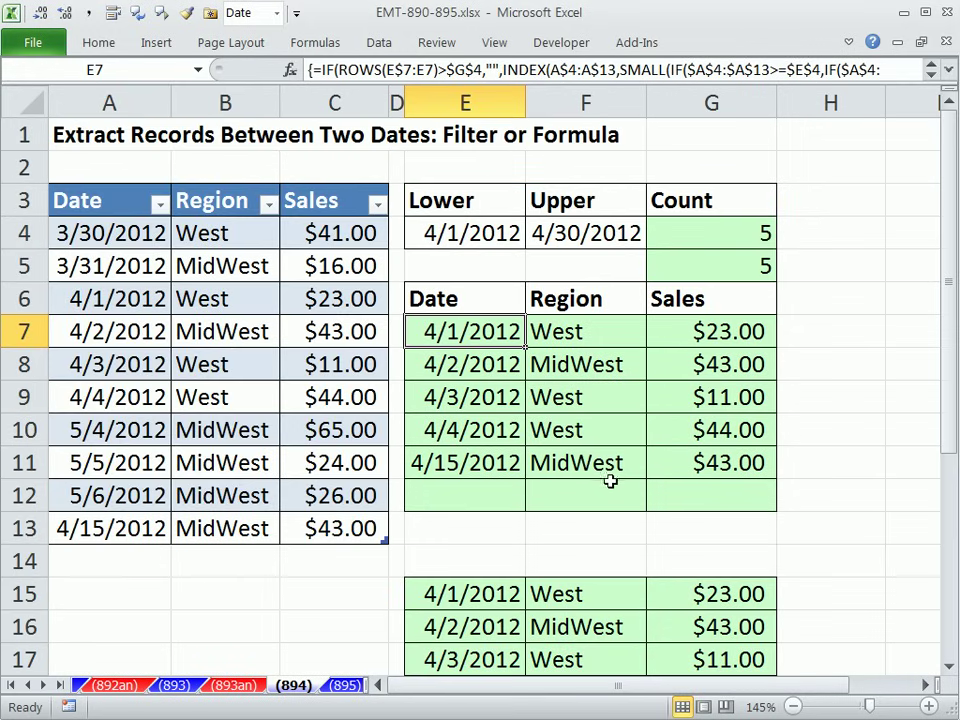